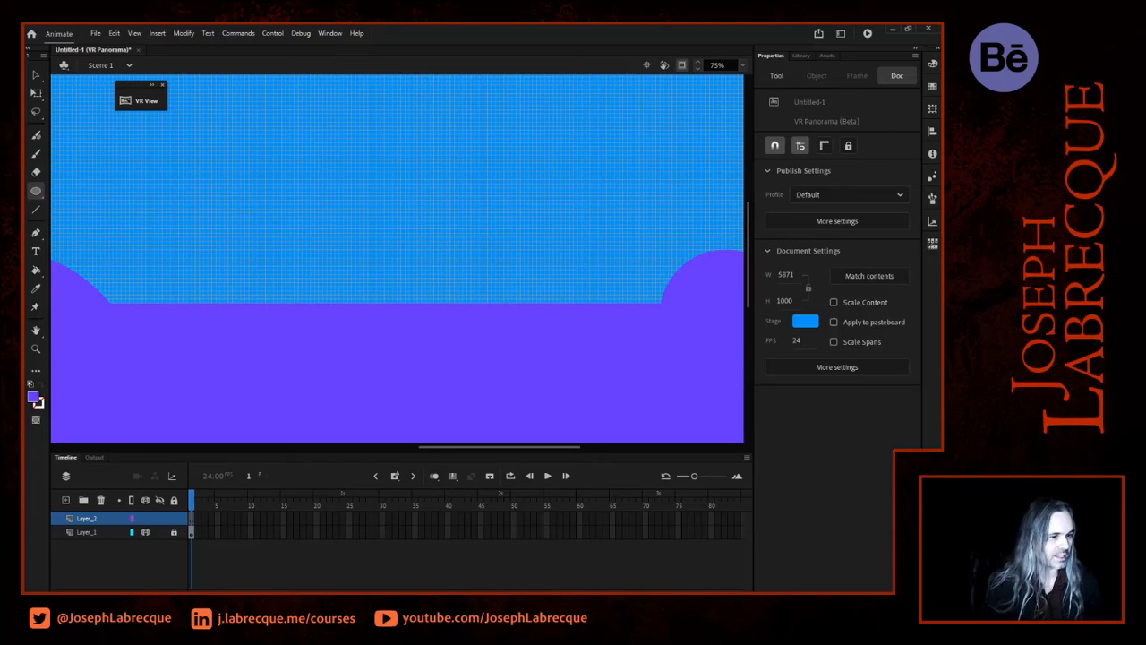
Activate the Text tool, keep the text type as Static Text, and set the font to BadTyp
left_click(36, 254)
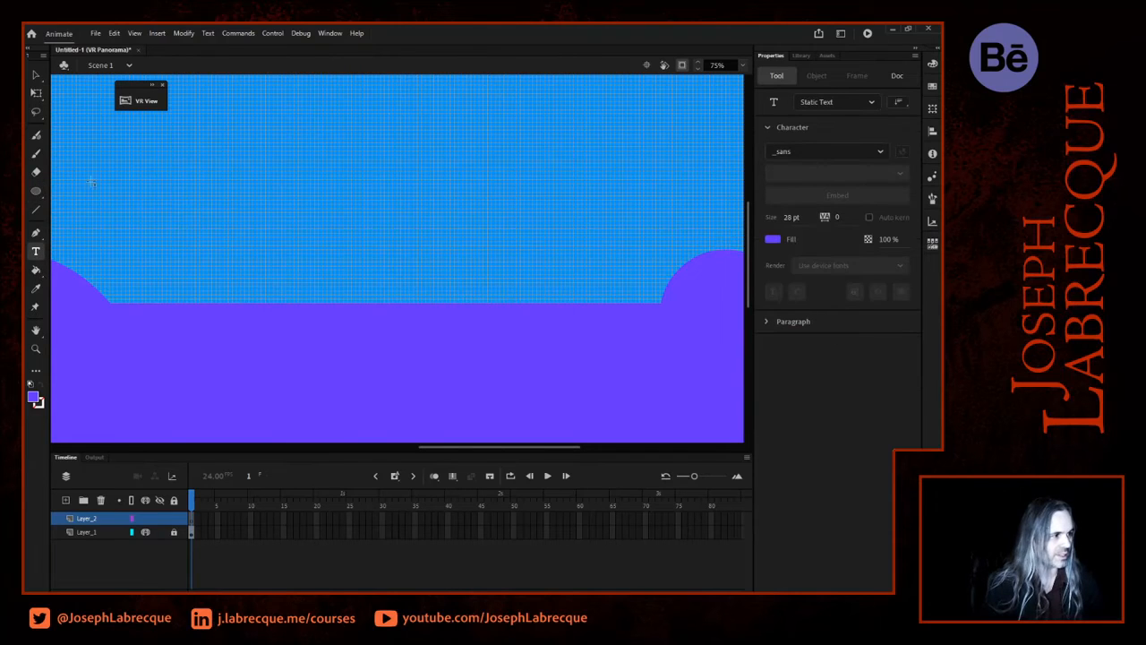
left_click(848, 107)
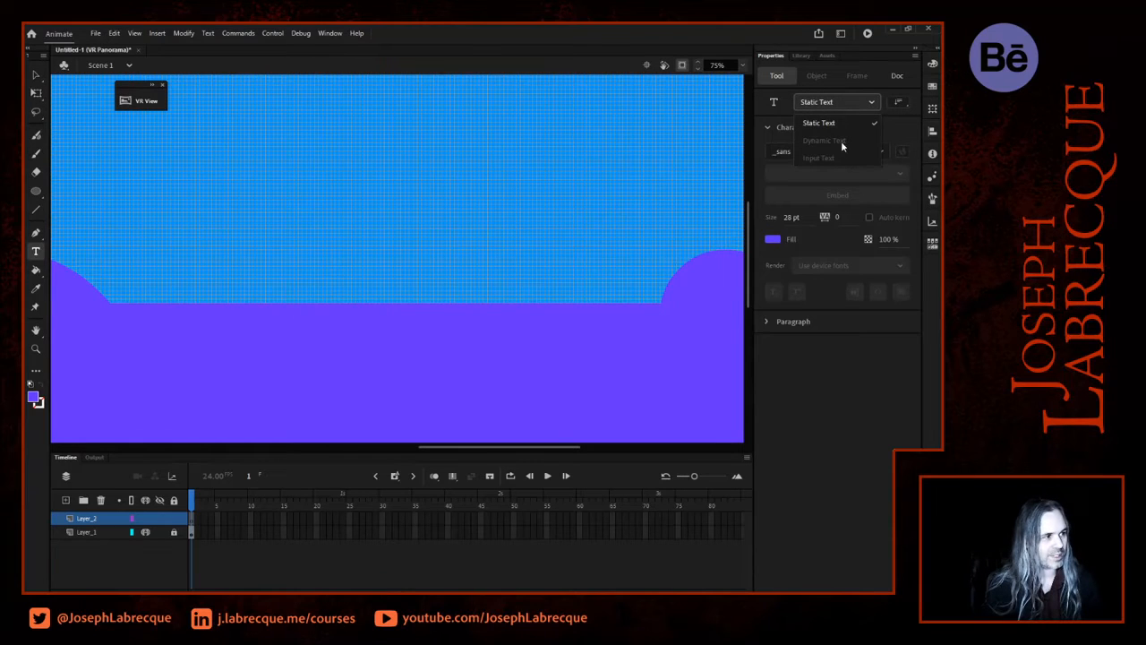
left_click(758, 111)
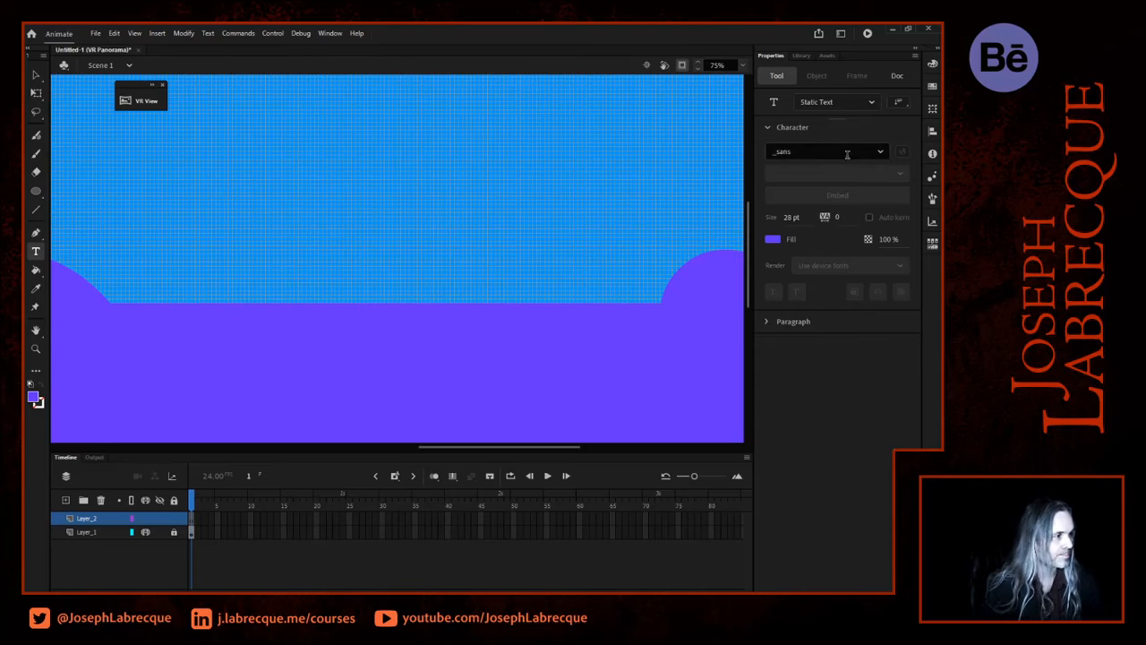
left_click(880, 152)
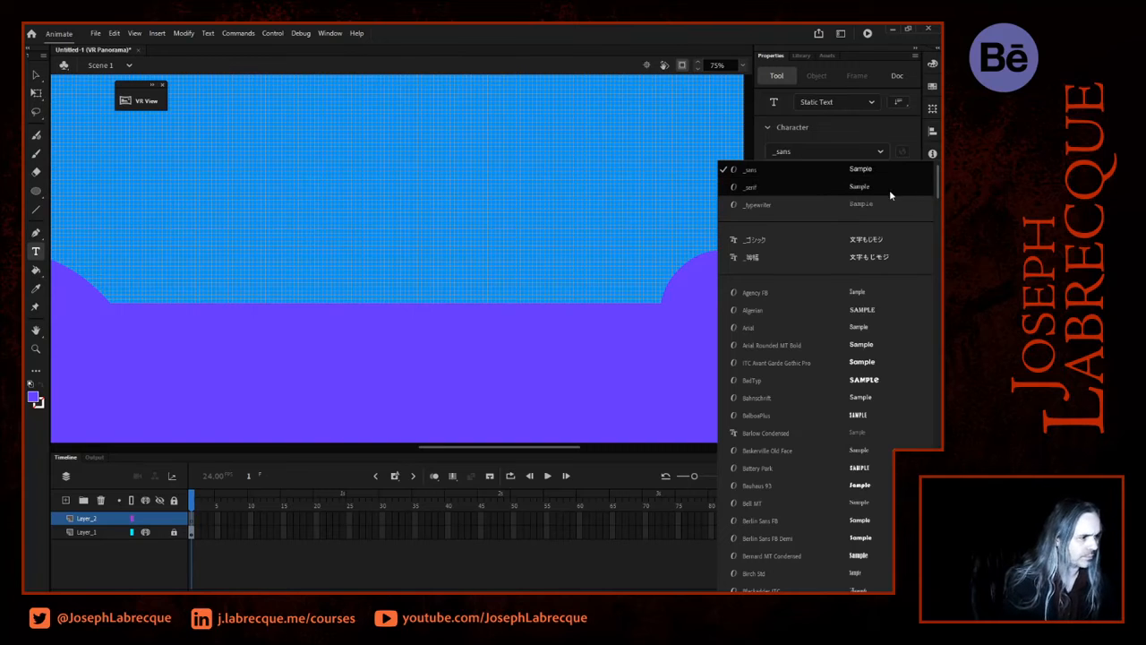
left_click(774, 377)
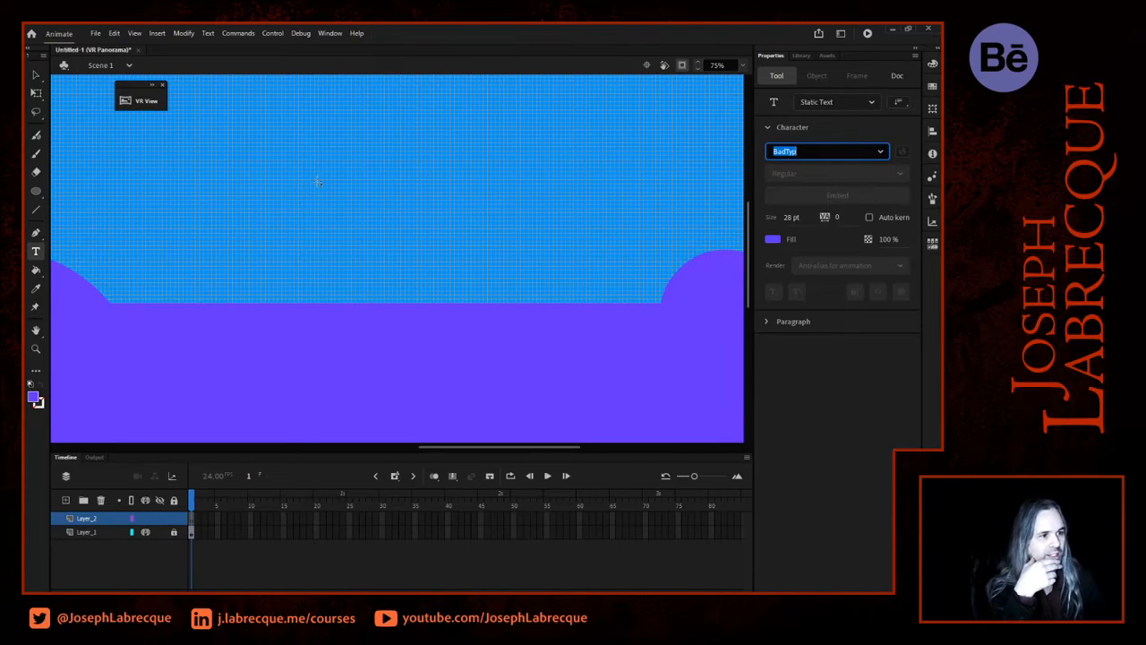
Set the text size to 120 pt and the text fill to a pinkish red swatch
left_click_drag(787, 221, 871, 87)
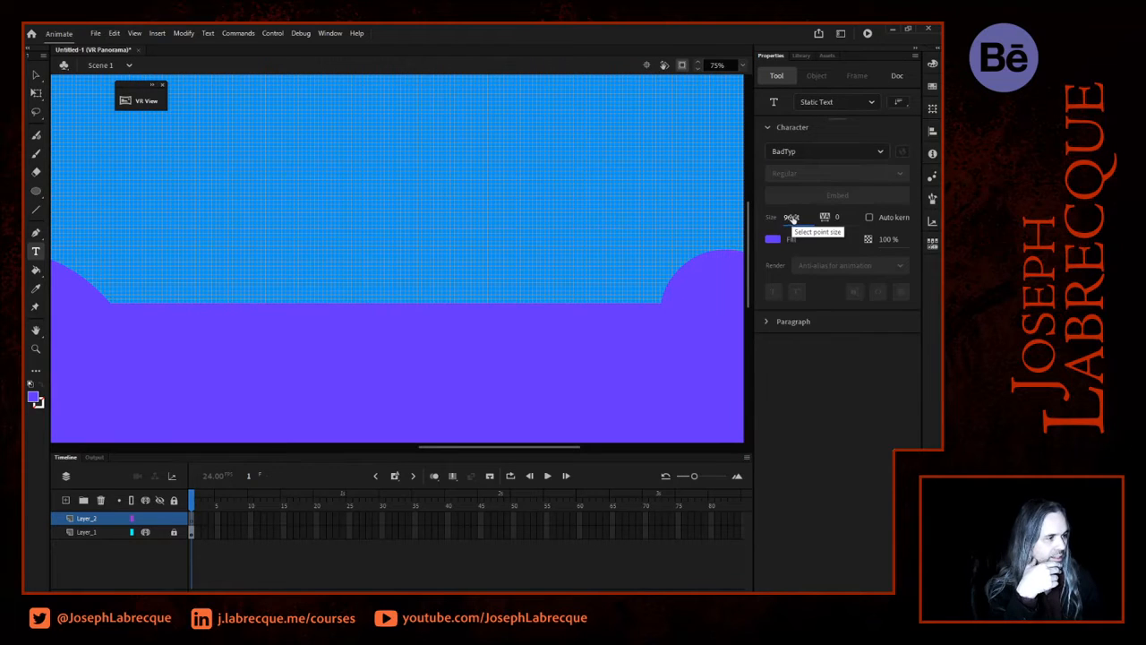
left_click(790, 219)
type("120")
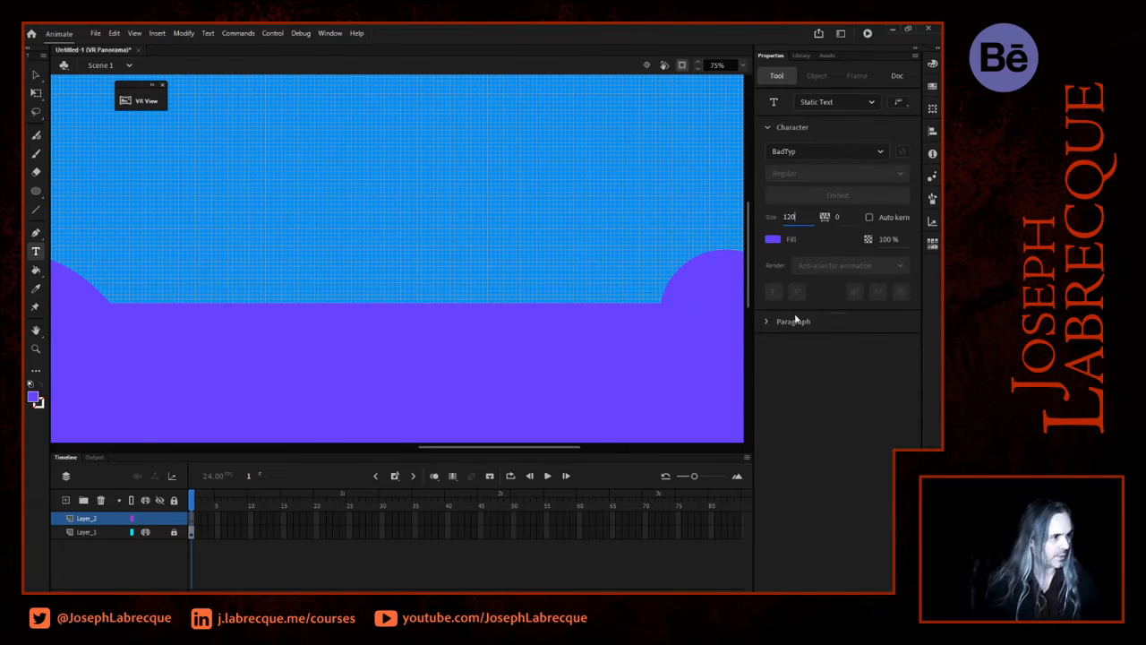
left_click(773, 240)
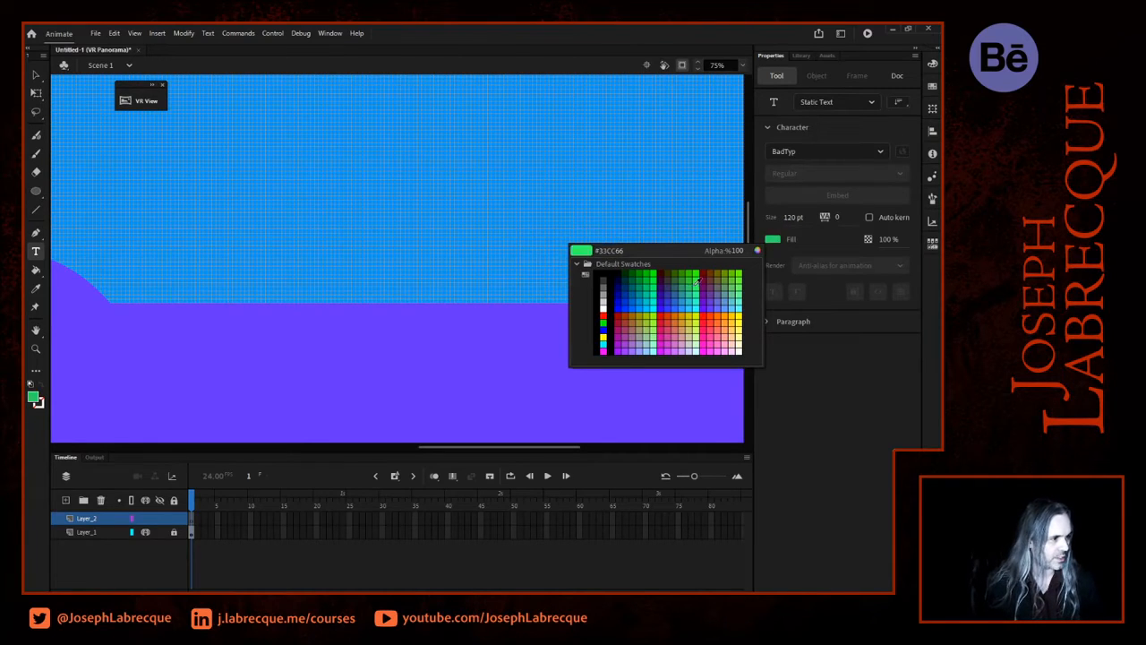
left_click(710, 327)
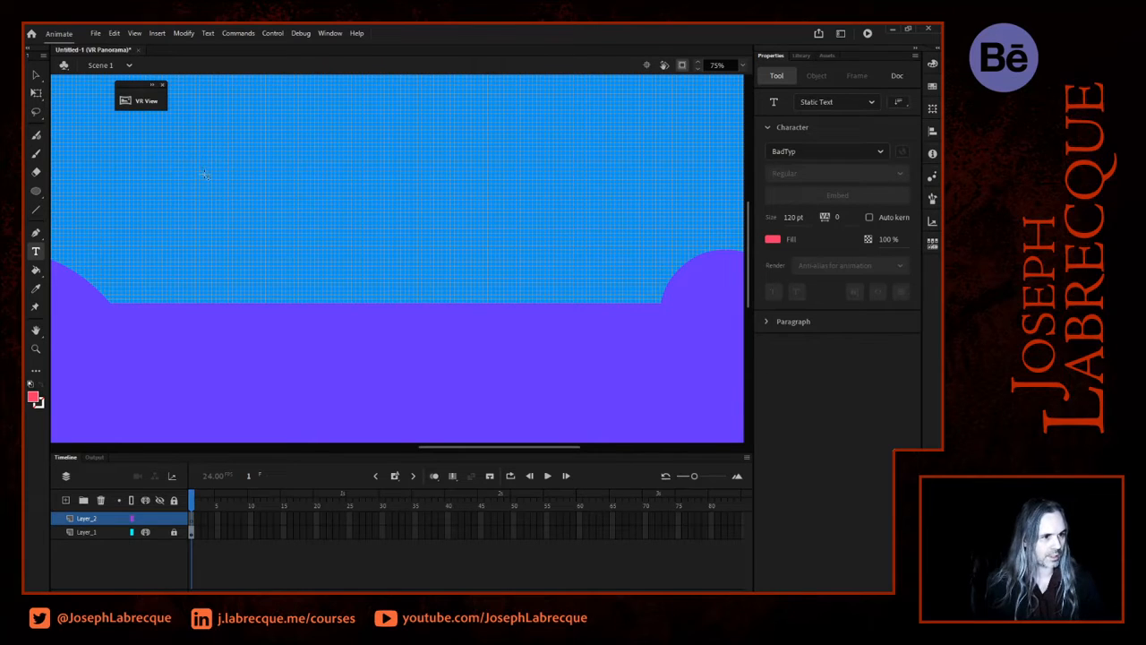
Place a static text object in the sky area above the purple ground and enter 2021
left_click(230, 227)
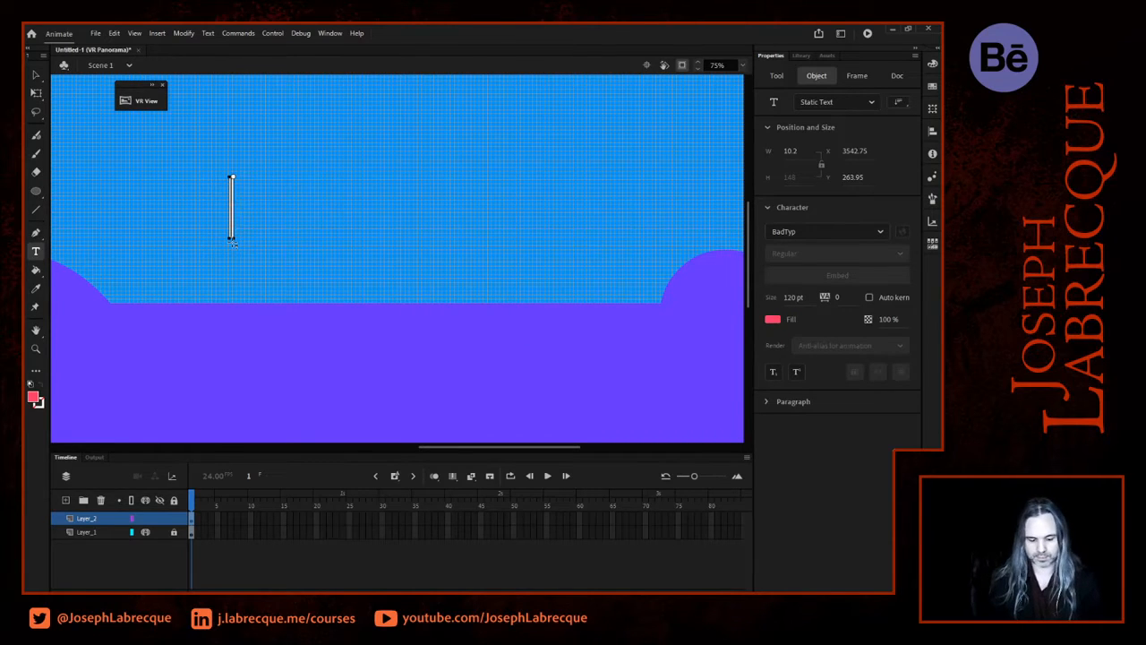
type("20201")
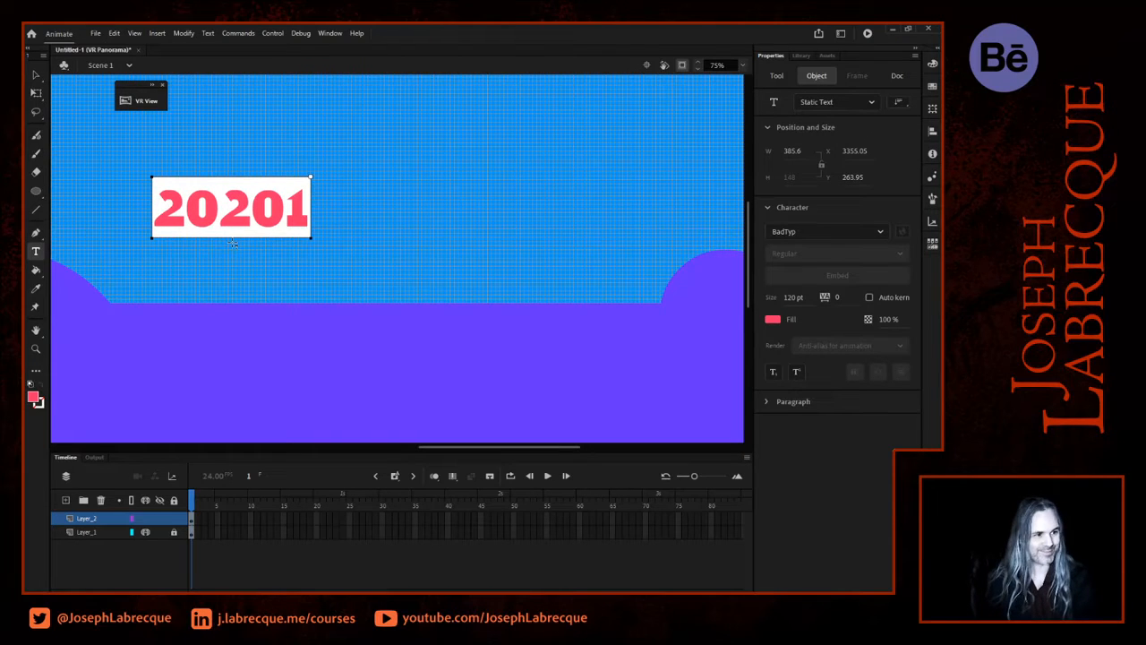
key("BackSpace")
key("BackSpace")
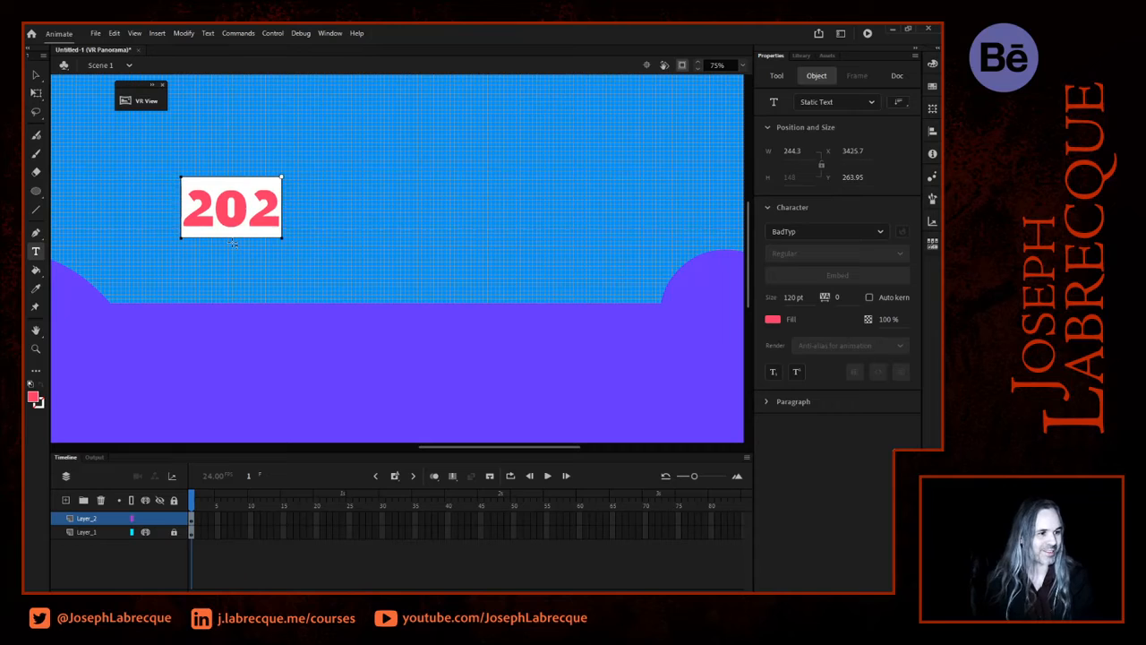
type("1")
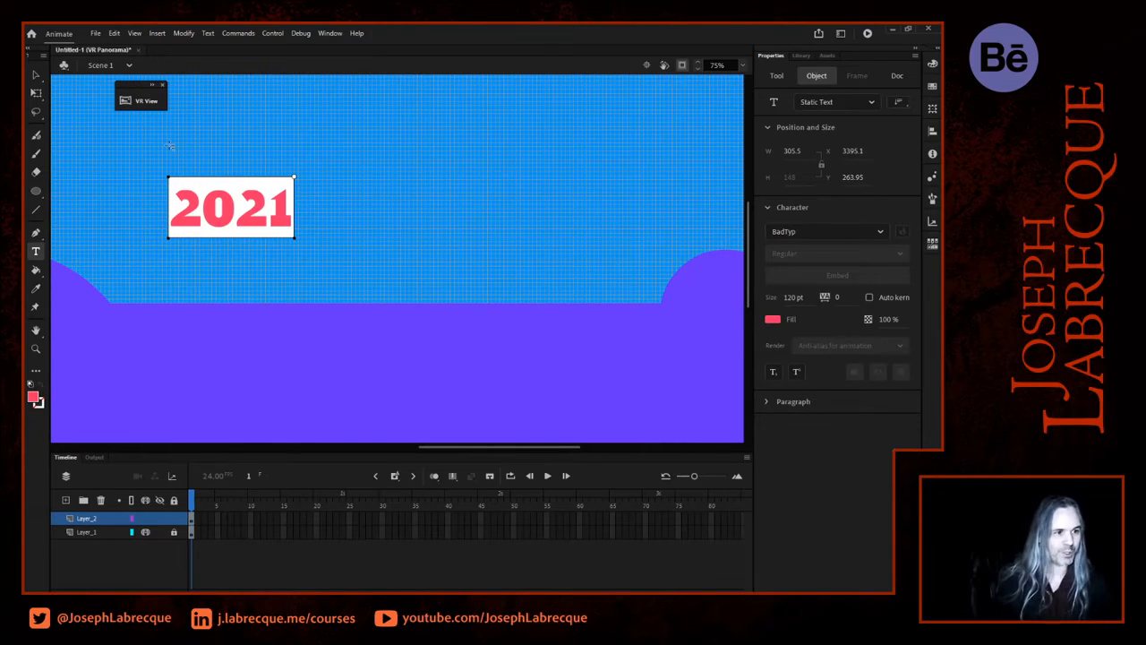
Set the size of the whole 2021 text to 88 pt
key("ctrl+a")
left_click(793, 297)
type("88")
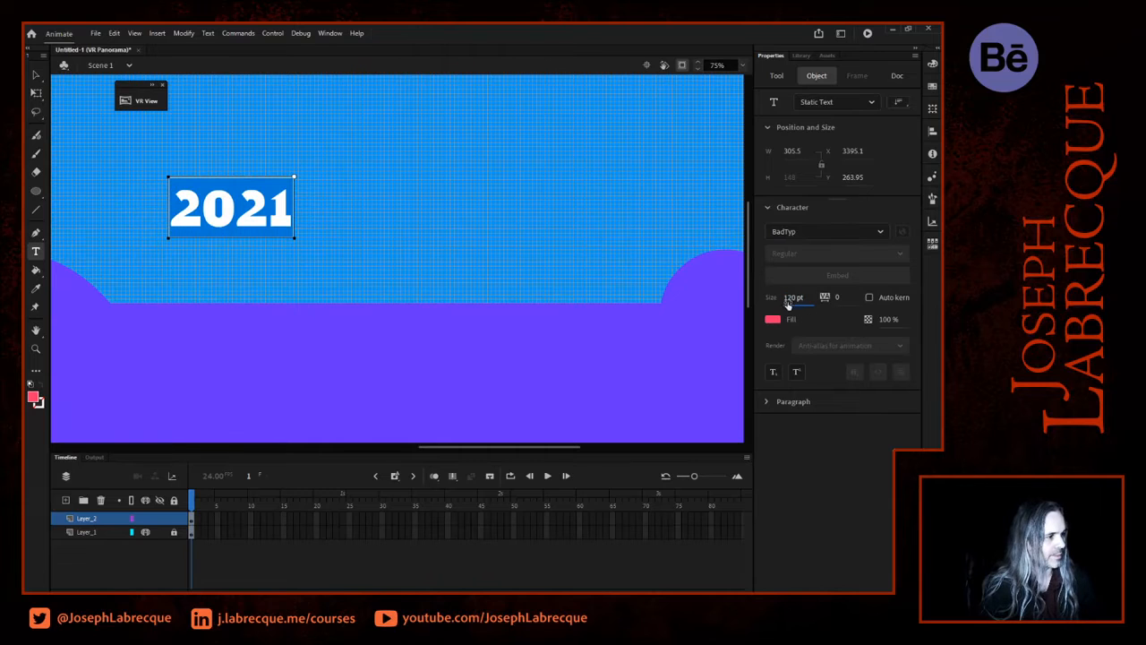
key("Return")
Set the size of the selected 2021 text to 260 pt
left_click(790, 301)
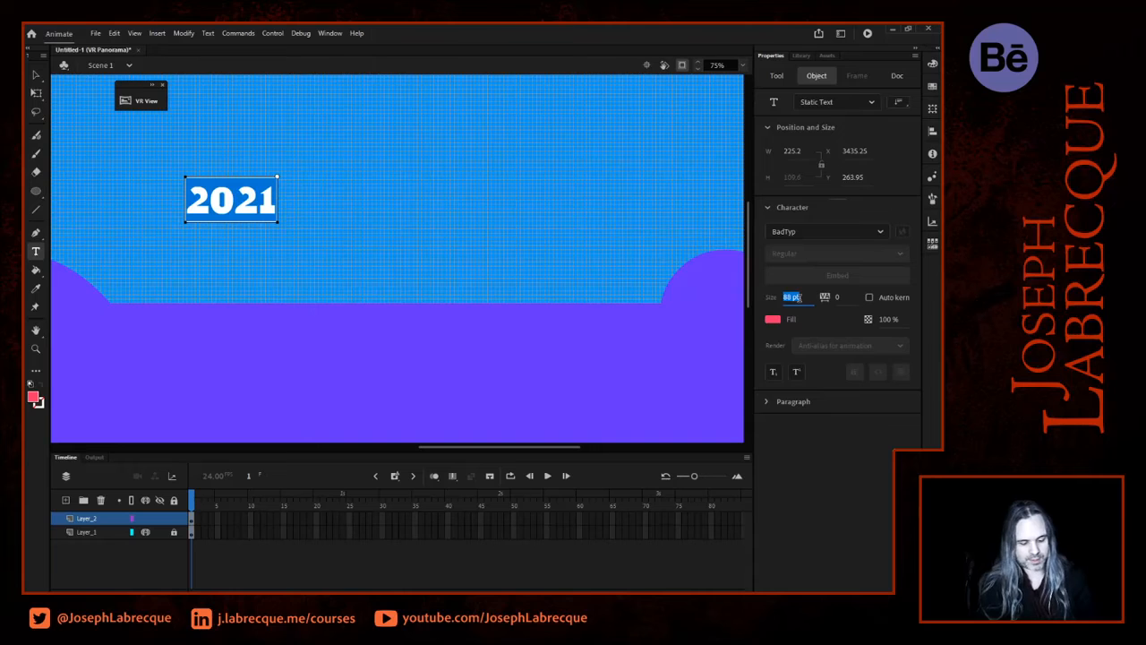
type("2")
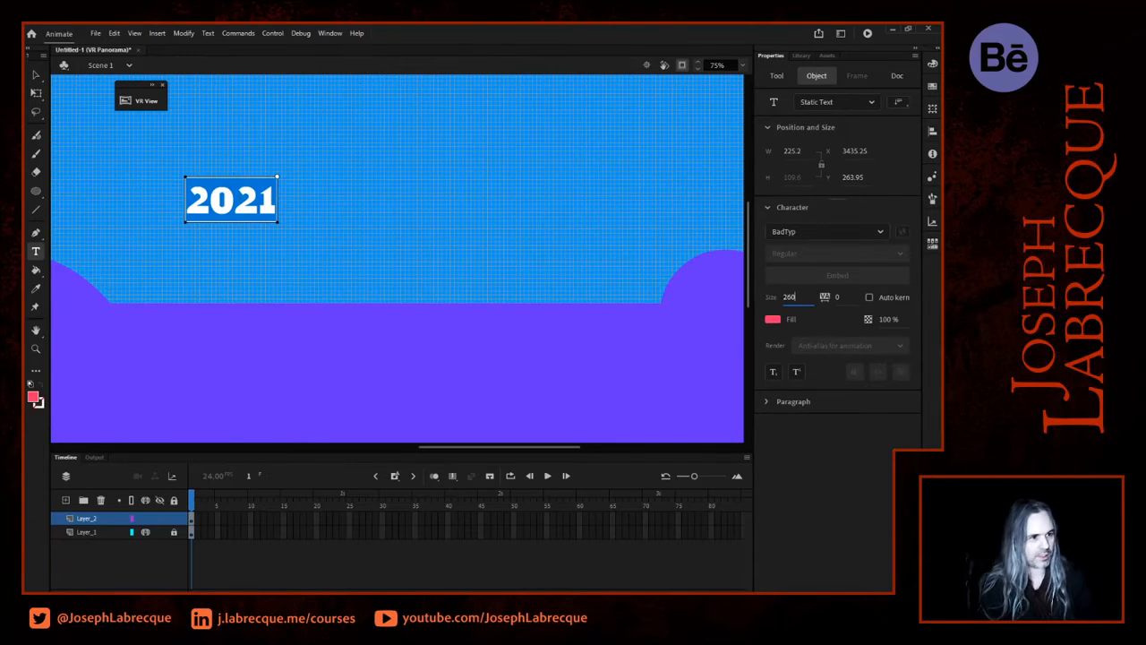
type("60")
key("Return")
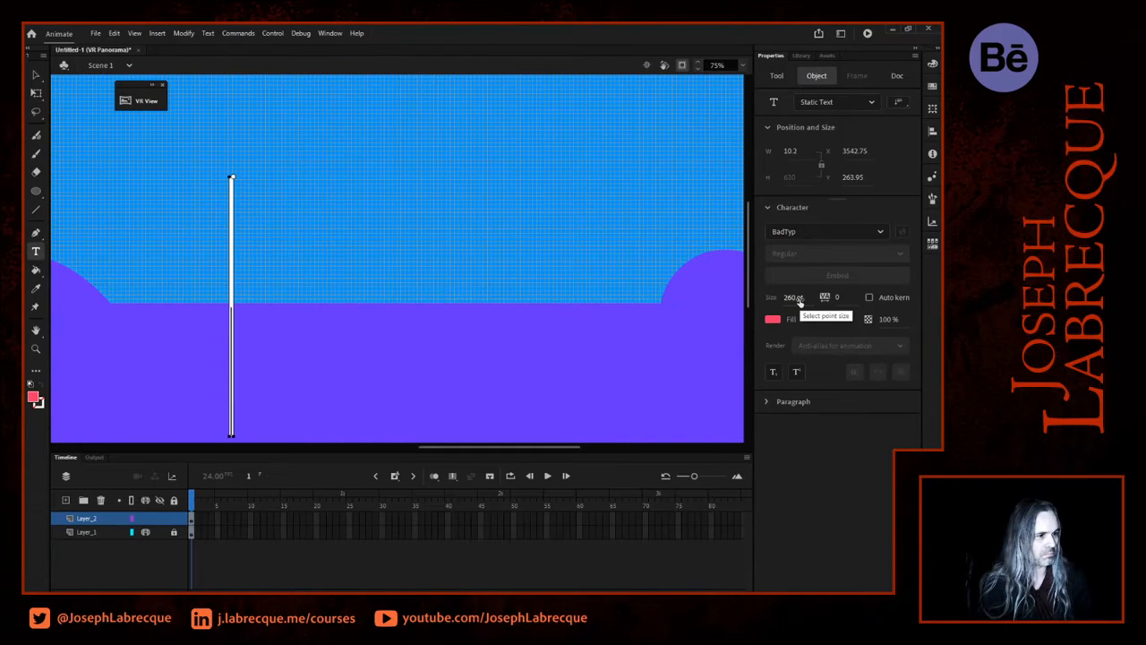
Widen the text box on both sides to about 1902 px, starting at about X 3087
left_click_drag(232, 177, 580, 175)
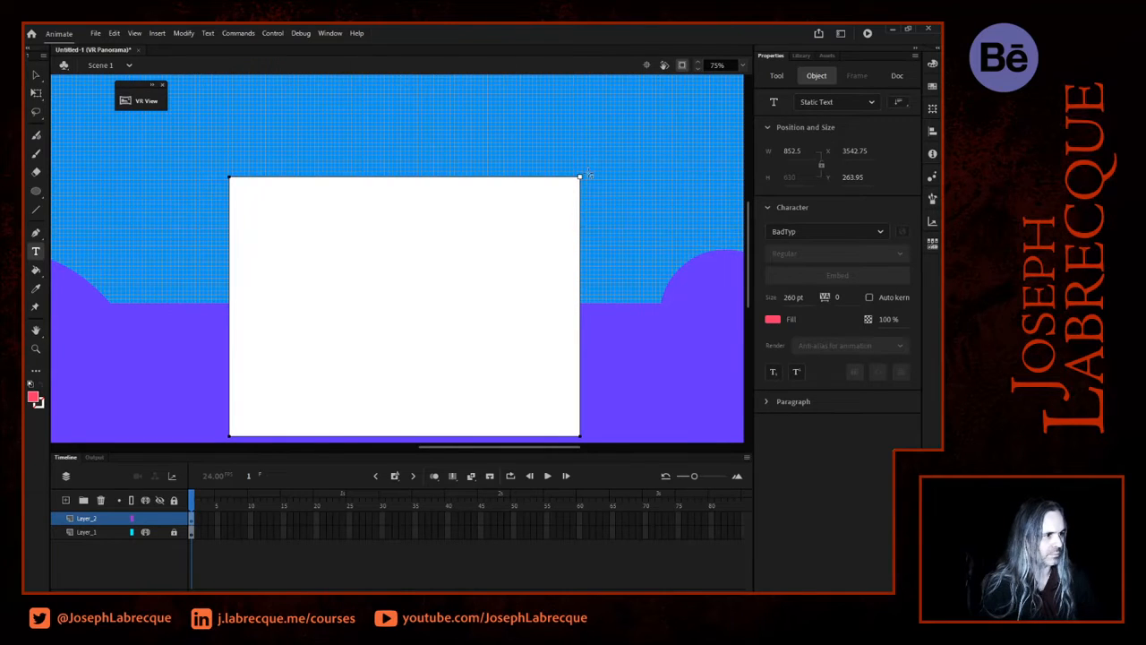
left_click_drag(581, 177, 819, 179)
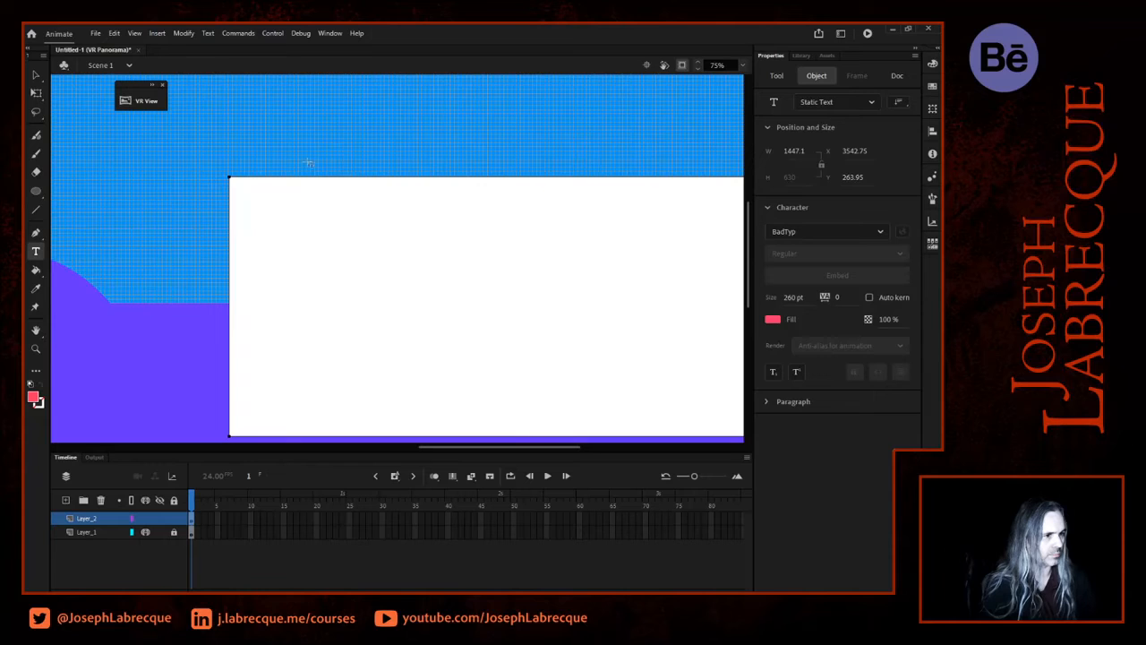
left_click_drag(231, 177, 51, 176)
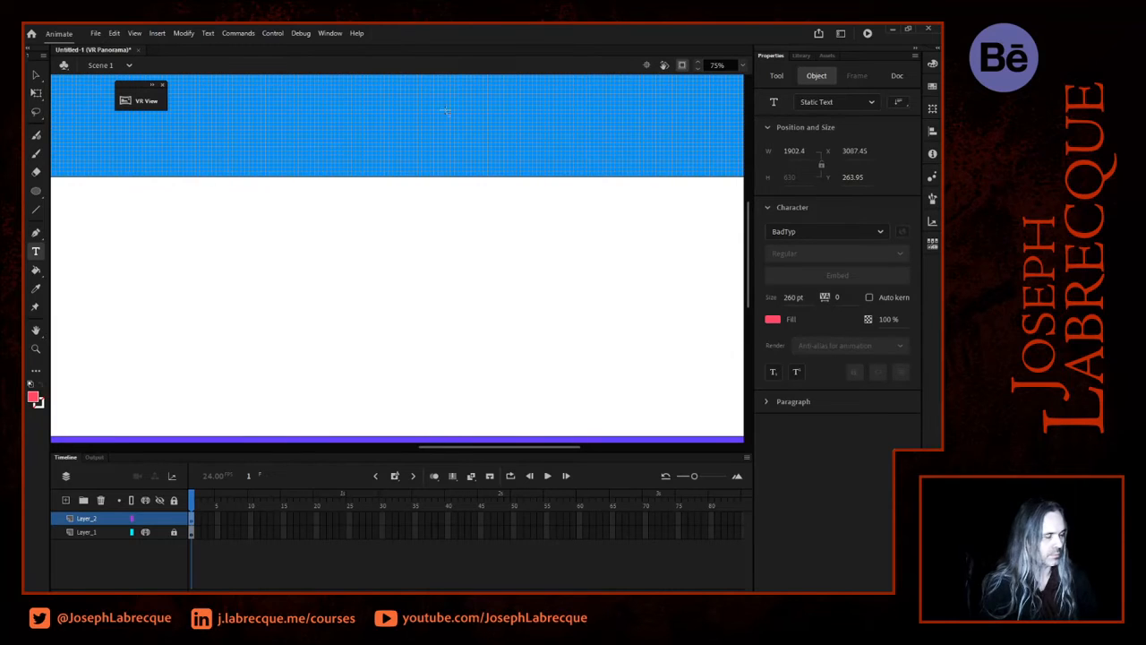
Set the text size in the widened box to 240 pt and enter 2021
left_click(742, 65)
left_click(758, 126)
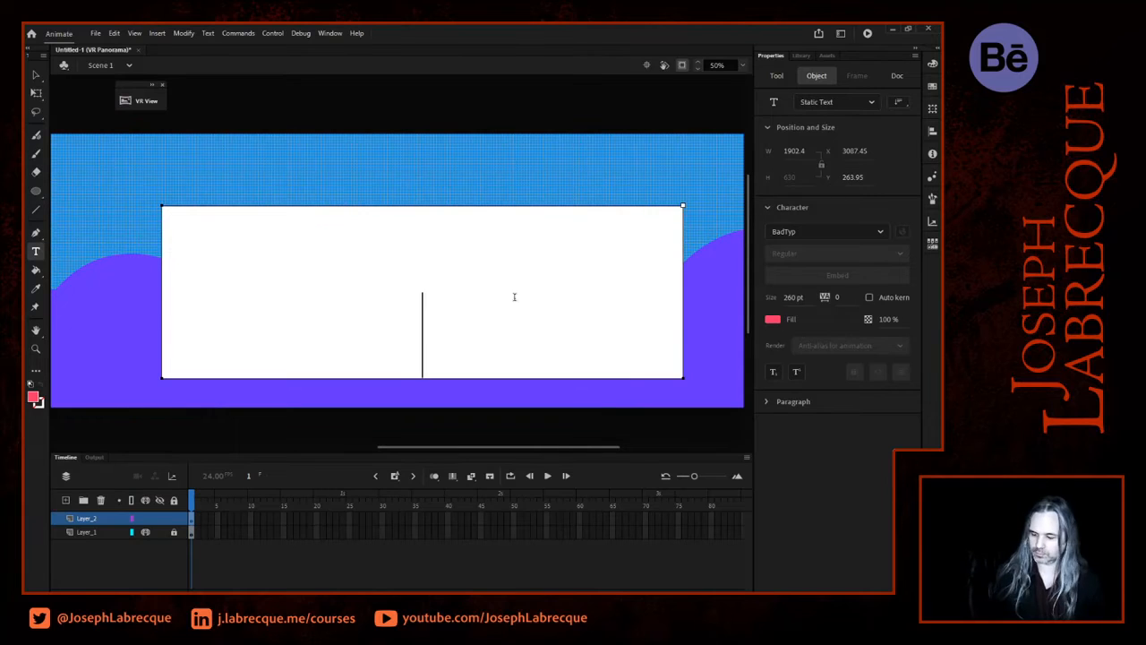
left_click(789, 297)
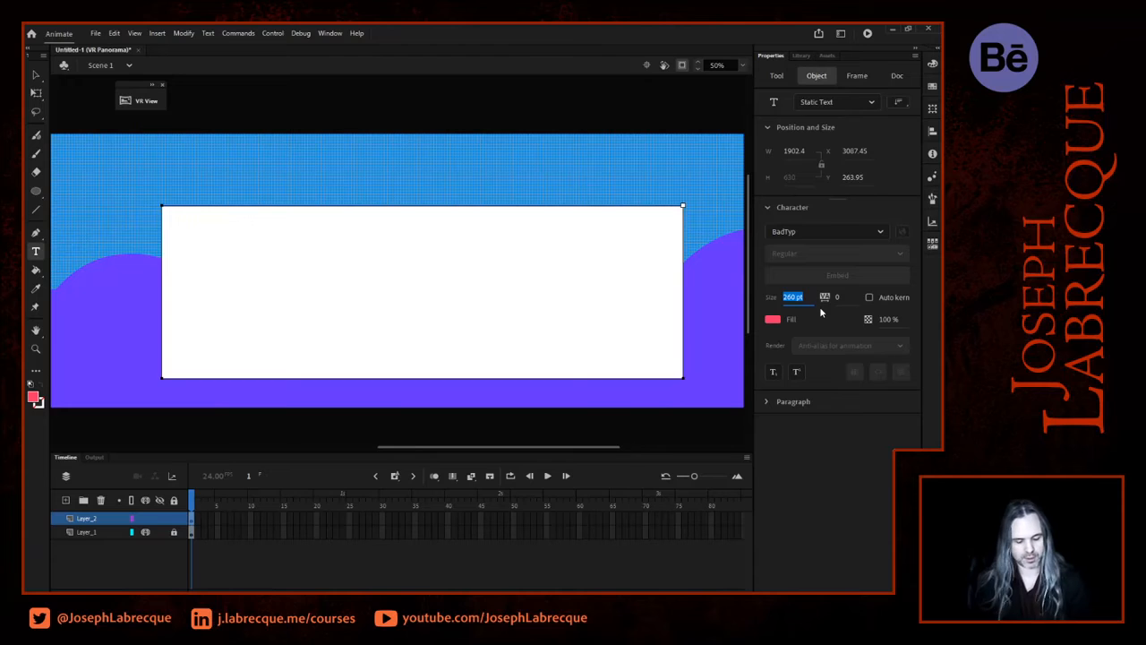
type("240")
key("Return")
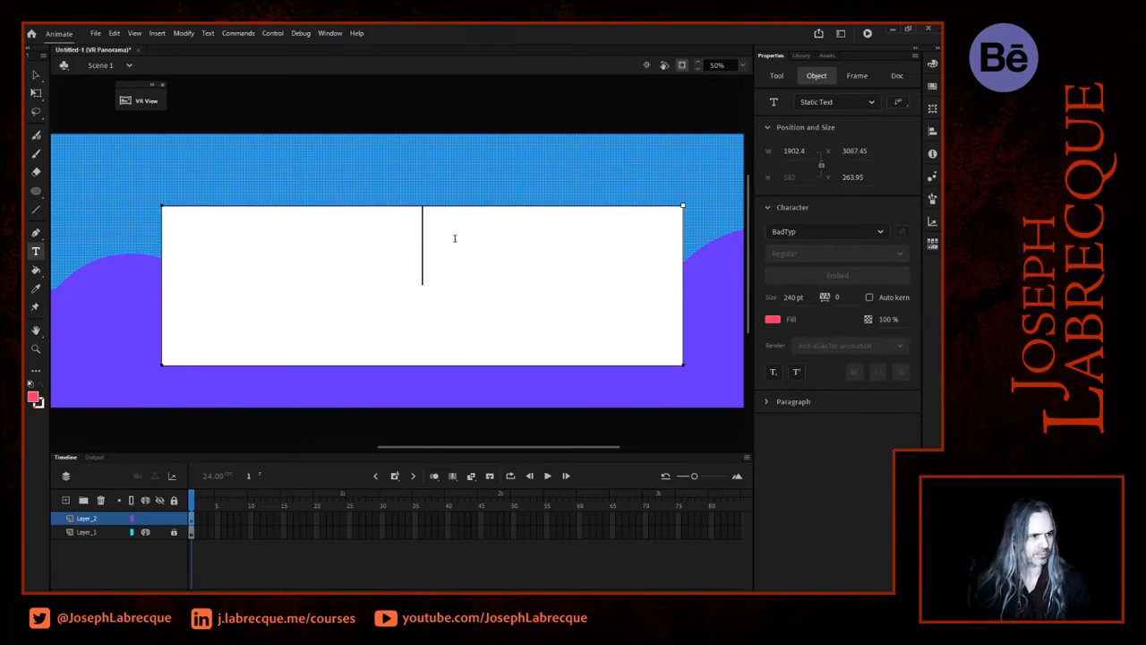
type("2021")
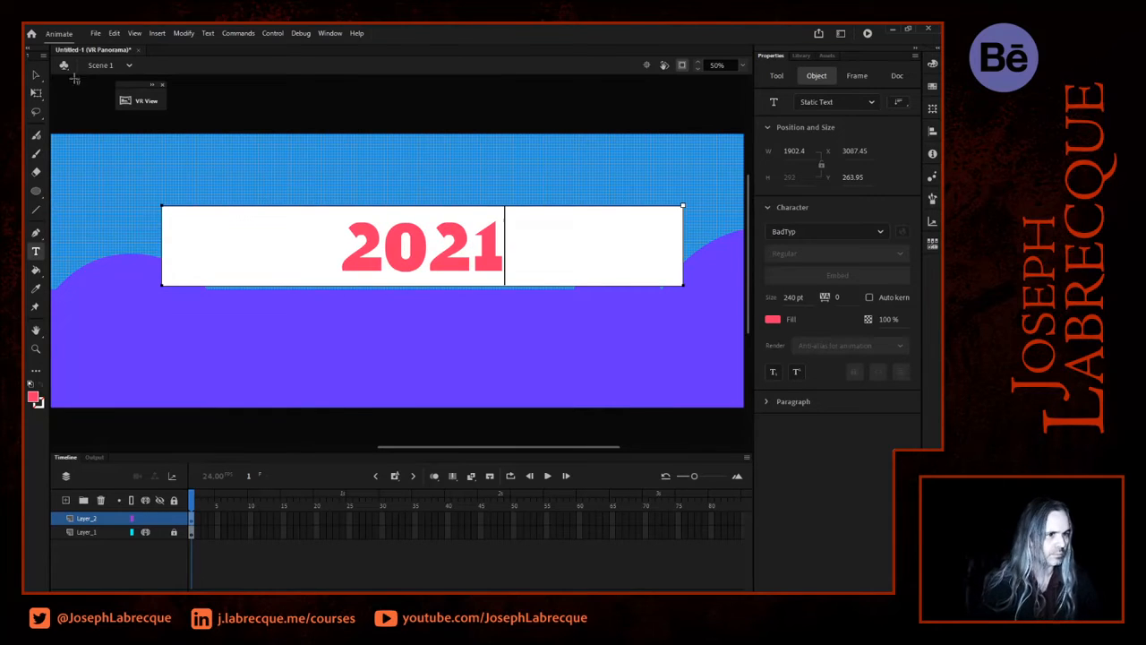
Move the 2021 text down to just above the flat purple ground, at X 2969 and Y 310
left_click(36, 76)
left_click_drag(448, 262, 419, 283)
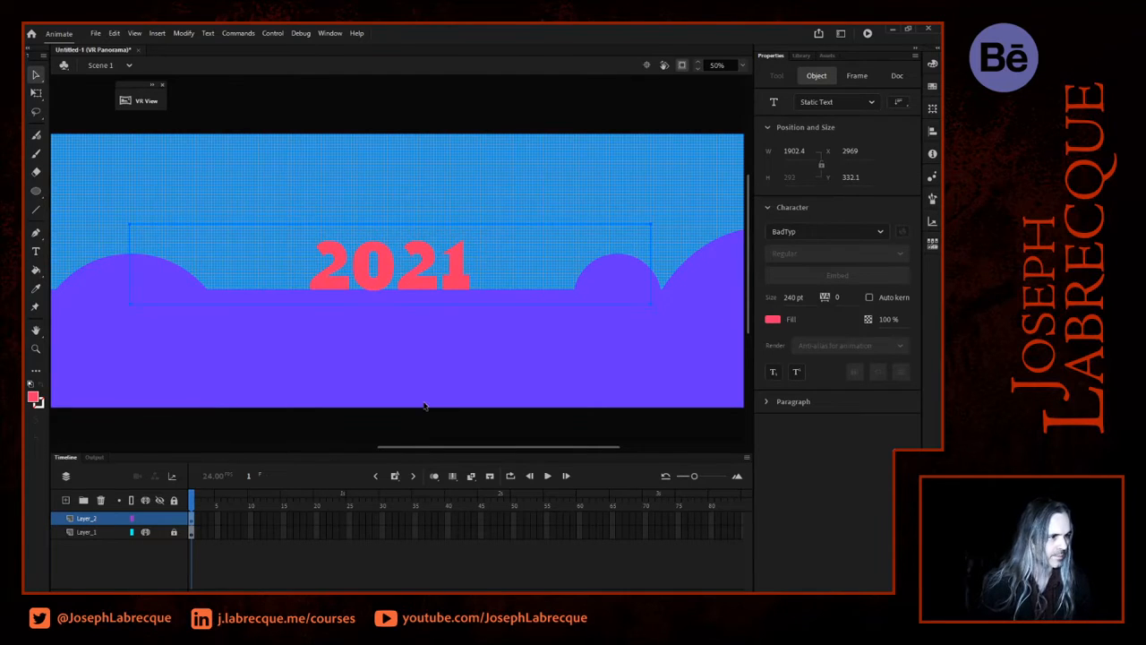
left_click_drag(420, 283, 423, 278)
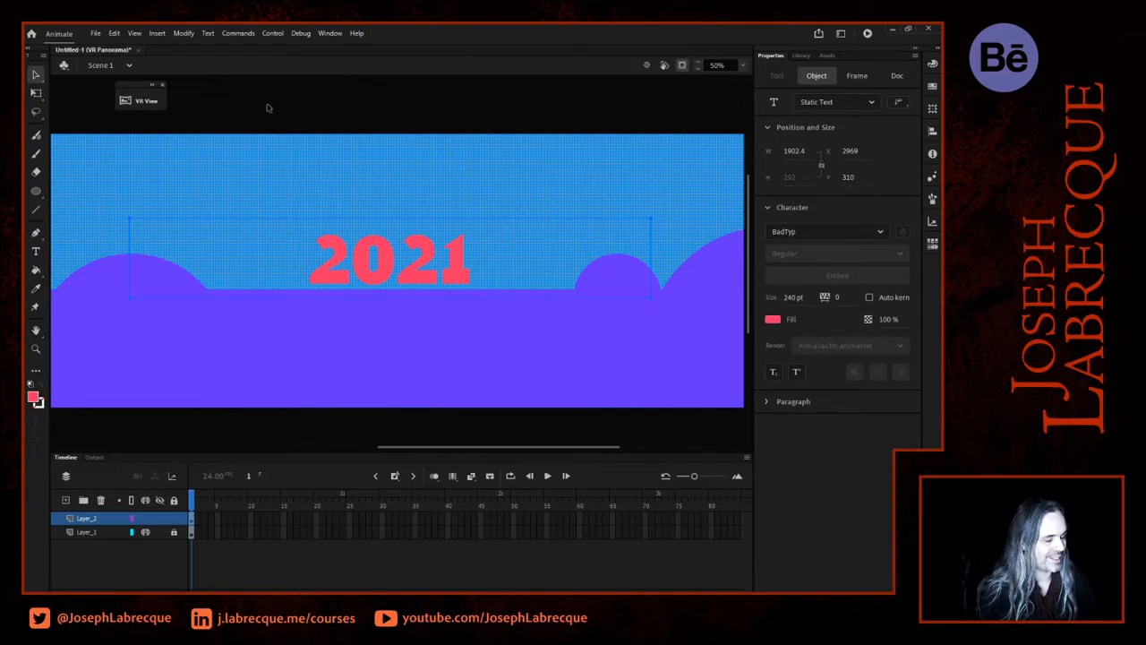
Refresh the VR View preview and look around the panorama to examine the 2021 text, then close the preview
left_click(148, 100)
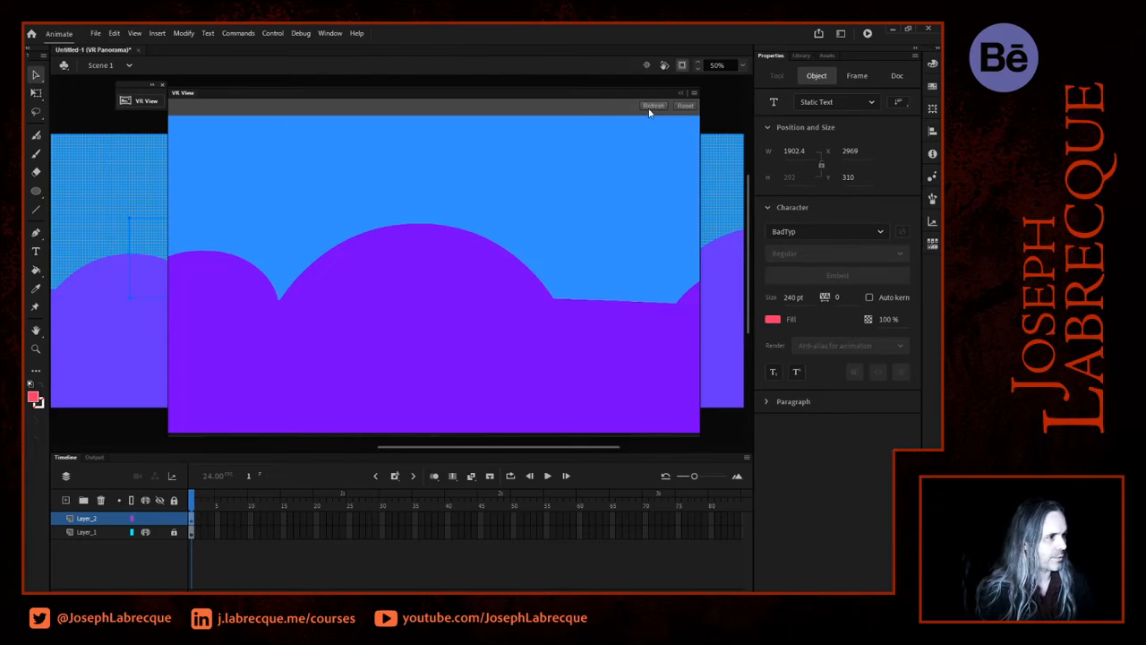
left_click(655, 107)
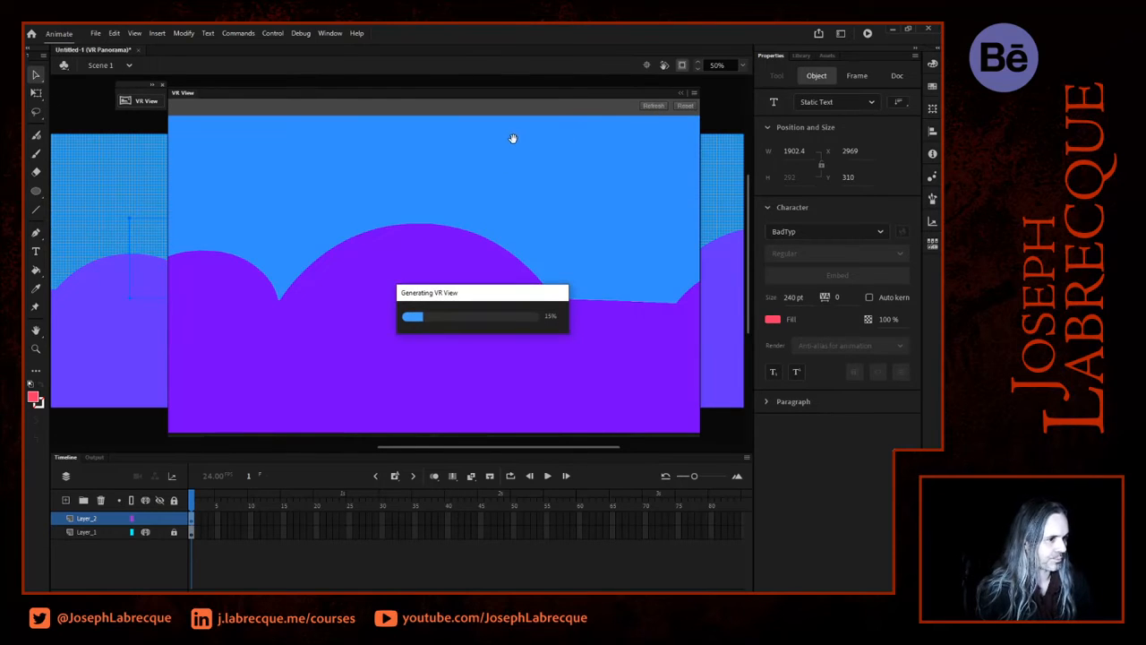
left_click_drag(417, 194, 233, 194)
left_click_drag(524, 191, 274, 207)
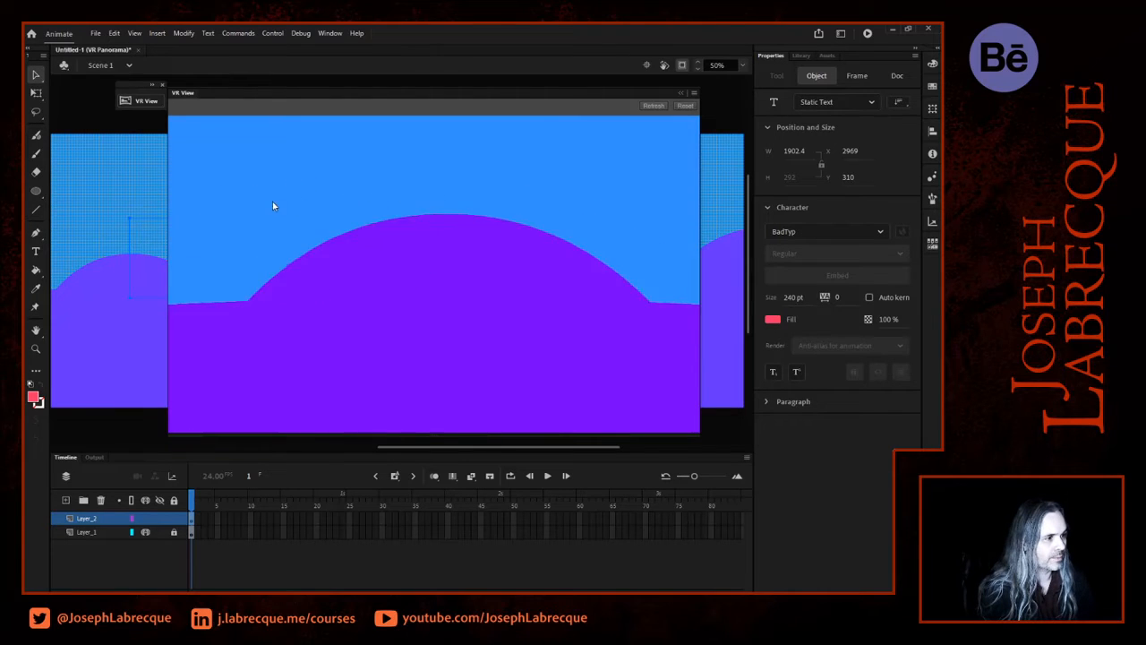
left_click_drag(515, 195, 199, 205)
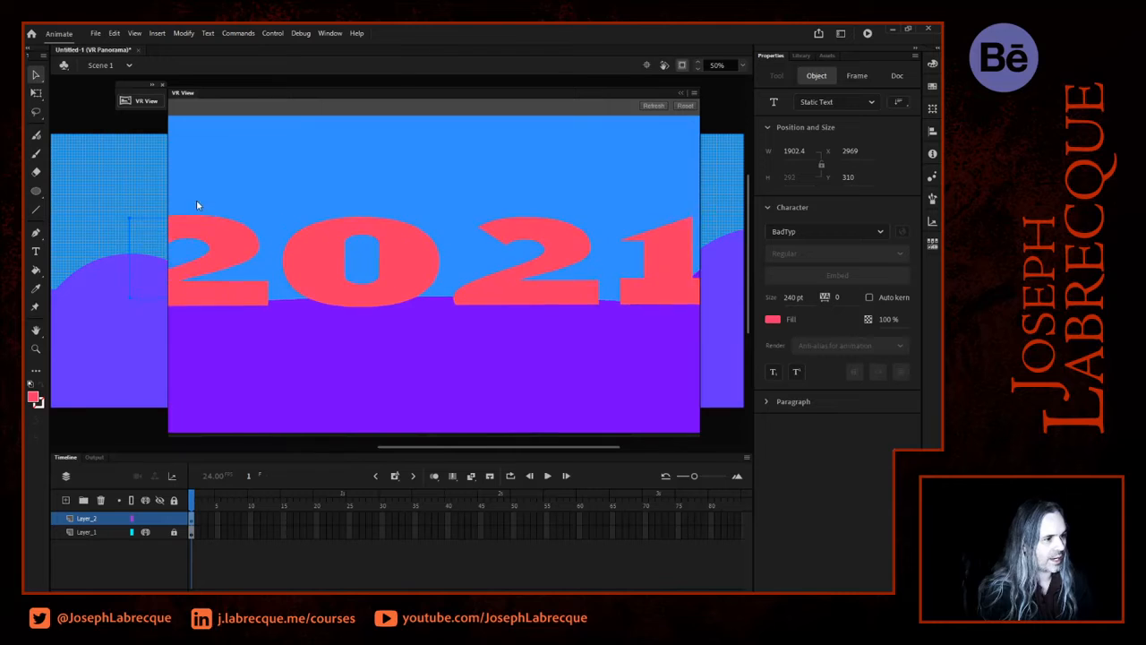
left_click_drag(475, 176, 332, 175)
left_click_drag(589, 192, 228, 191)
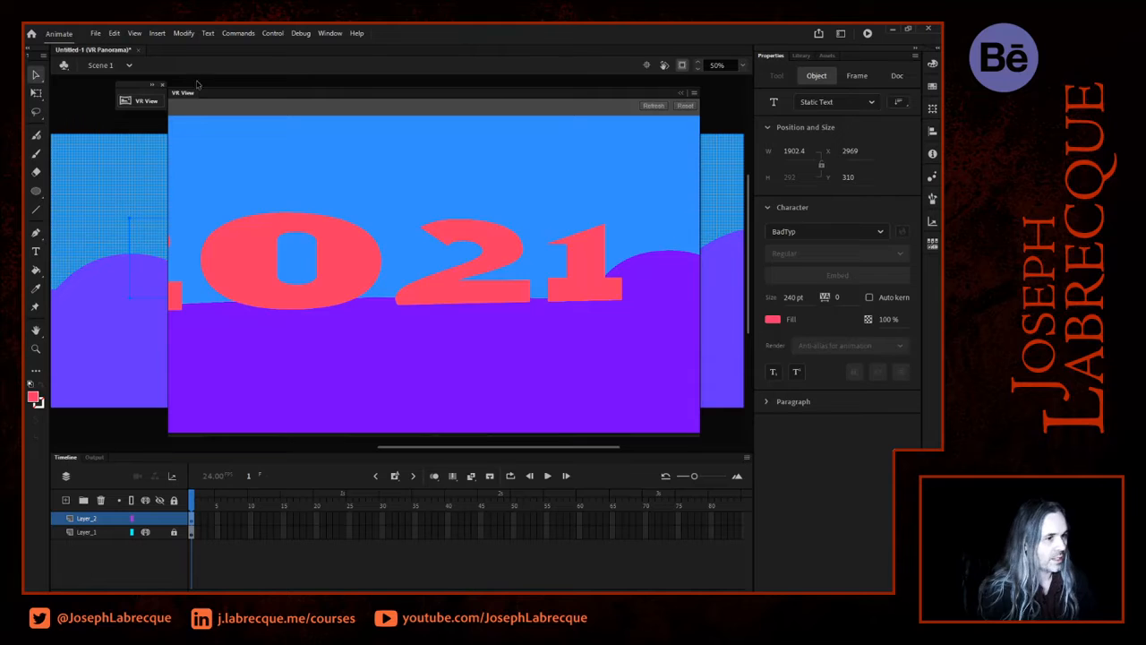
left_click(146, 102)
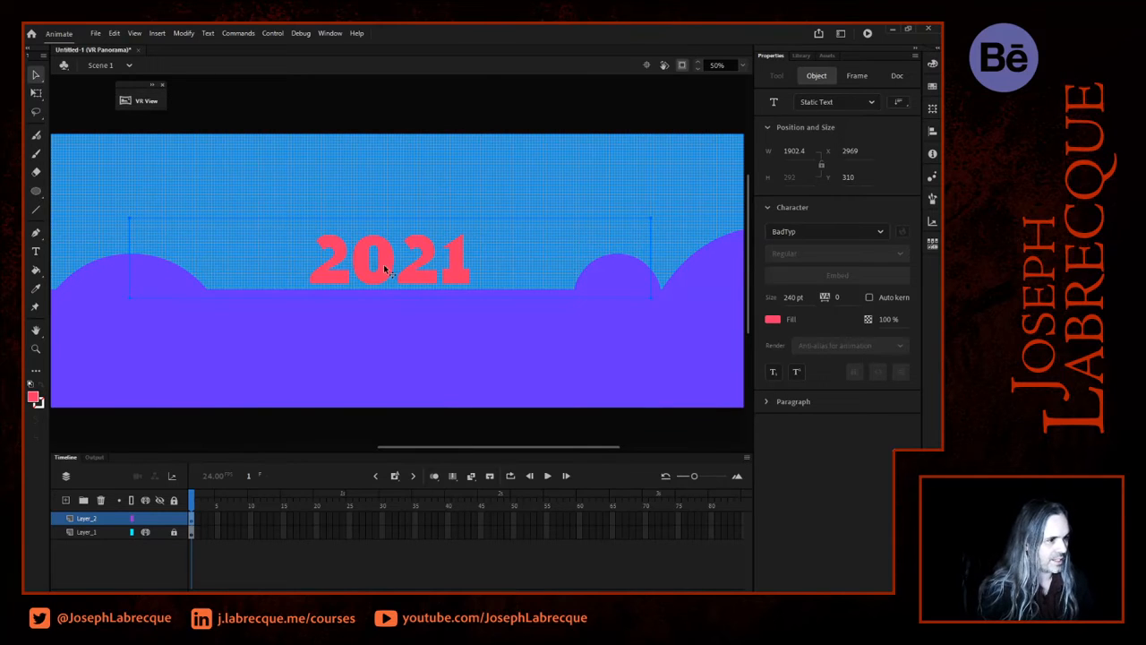
Move the 2021 text up into the sky to about X 2959 and Y 154, and check it in VR View
left_click_drag(387, 269, 386, 215)
left_click(147, 99)
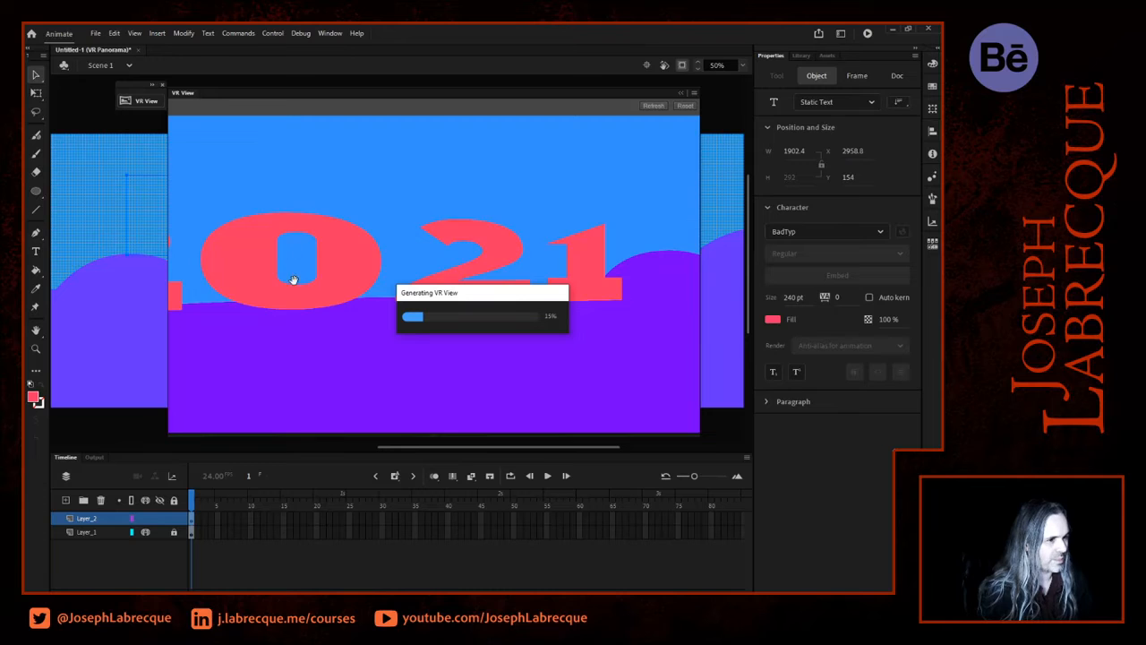
left_click_drag(411, 233, 383, 265)
Enable texture wrapping for Layer_2 and regenerate the VR View preview
left_click(141, 517)
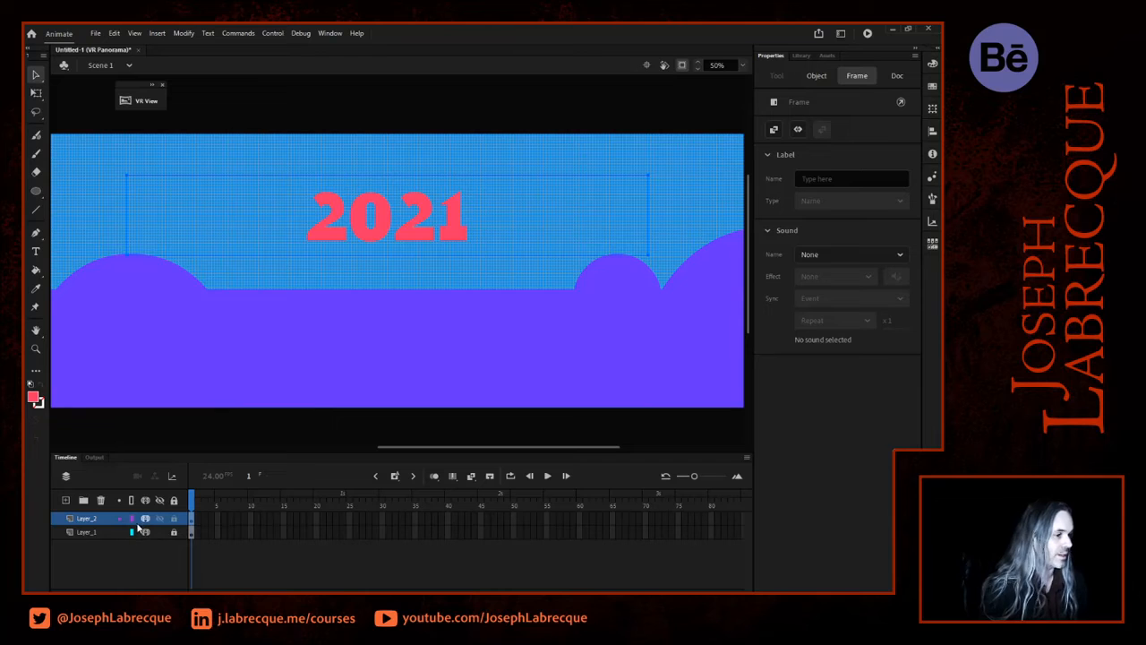
left_click(145, 100)
left_click(652, 107)
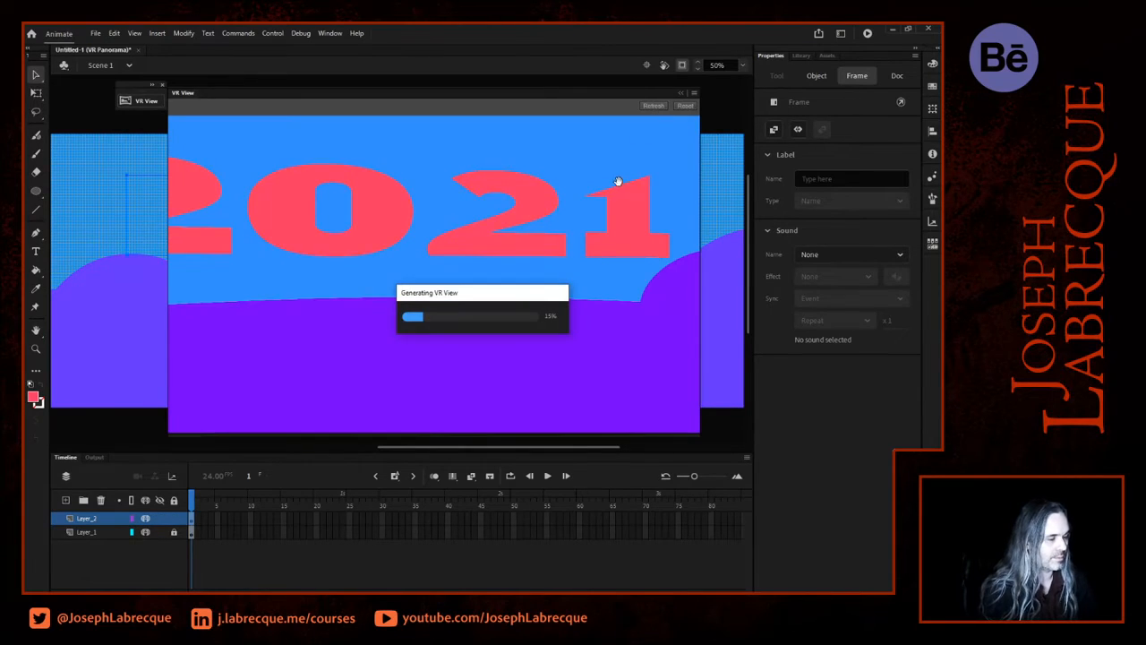
Look around the regenerated VR View to examine the 2021 text, close the preview and fit the whole panorama in view
left_click_drag(417, 256, 462, 284)
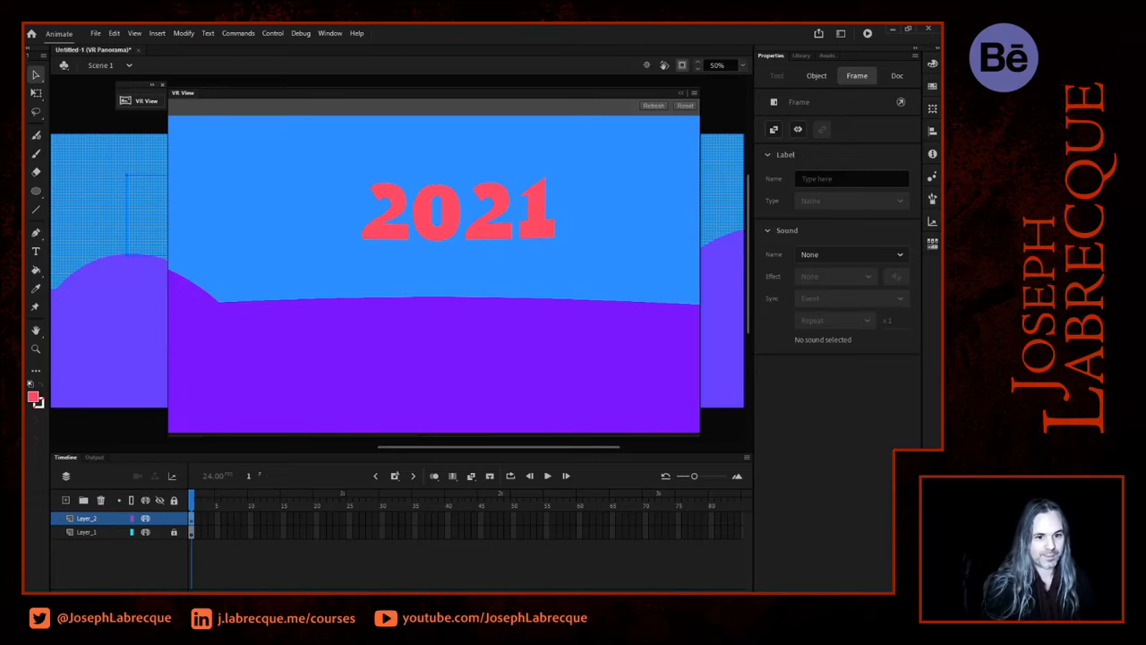
left_click(680, 93)
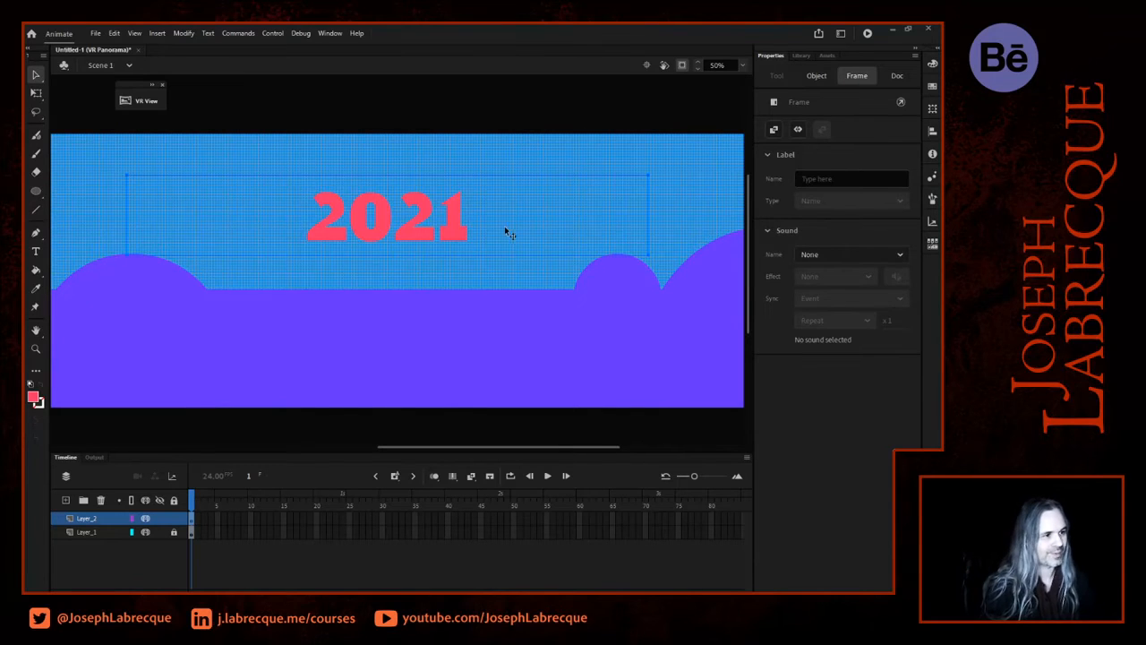
left_click(743, 67)
left_click(761, 81)
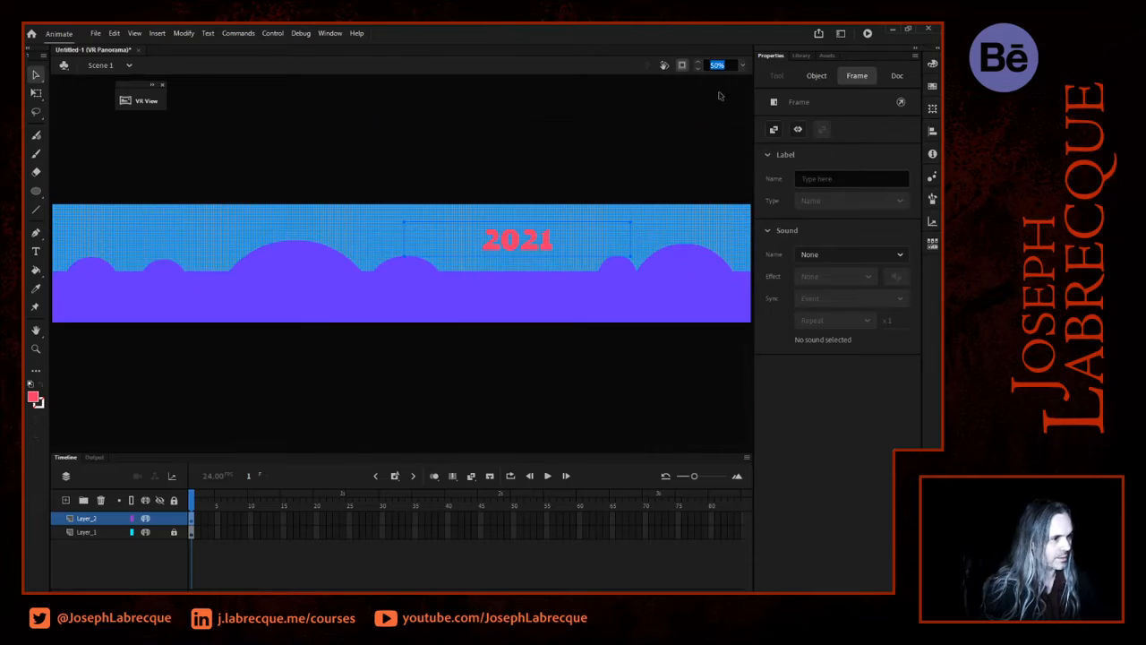
left_click(573, 136)
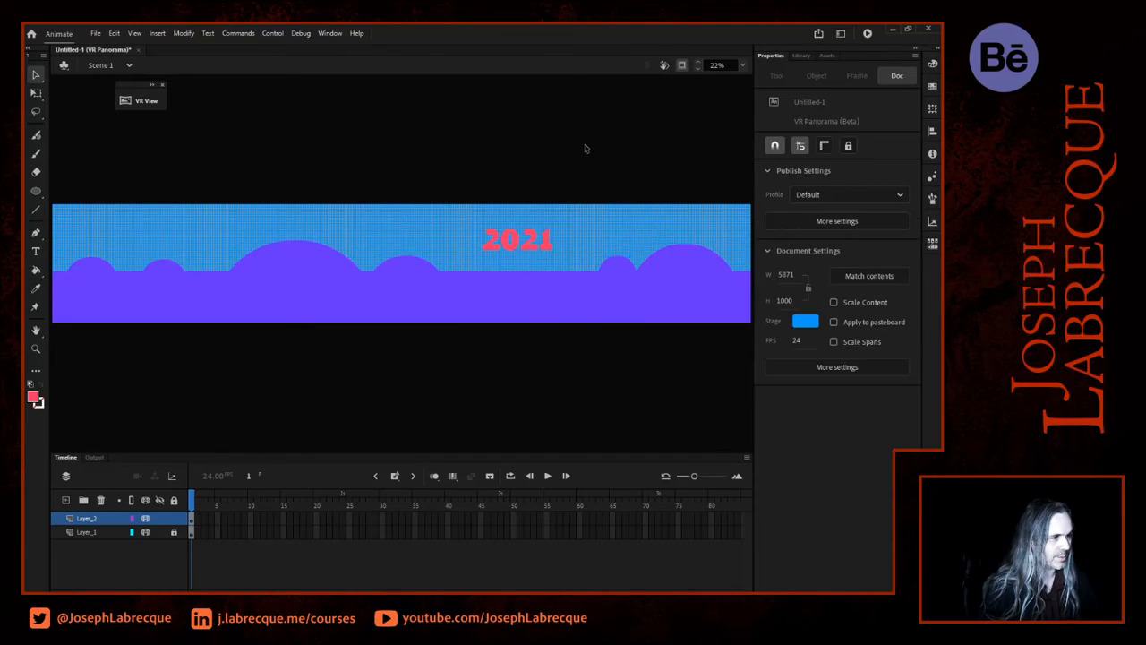
Add a new layer above Layer_2 and set the stage magnification to 100%
left_click(65, 502)
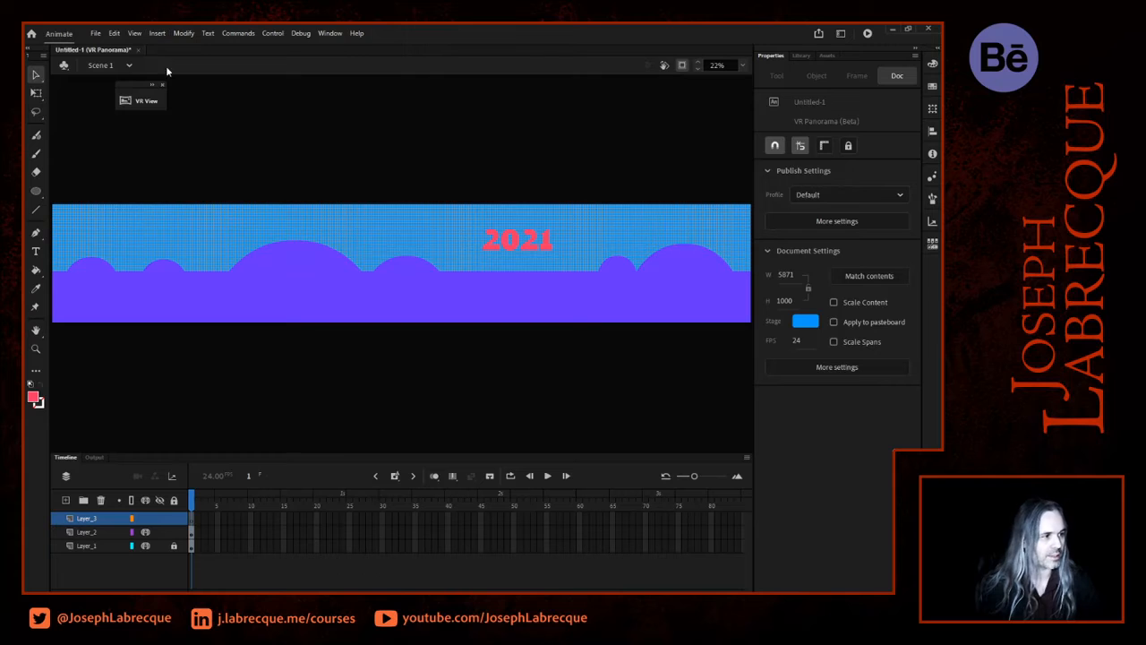
left_click(743, 67)
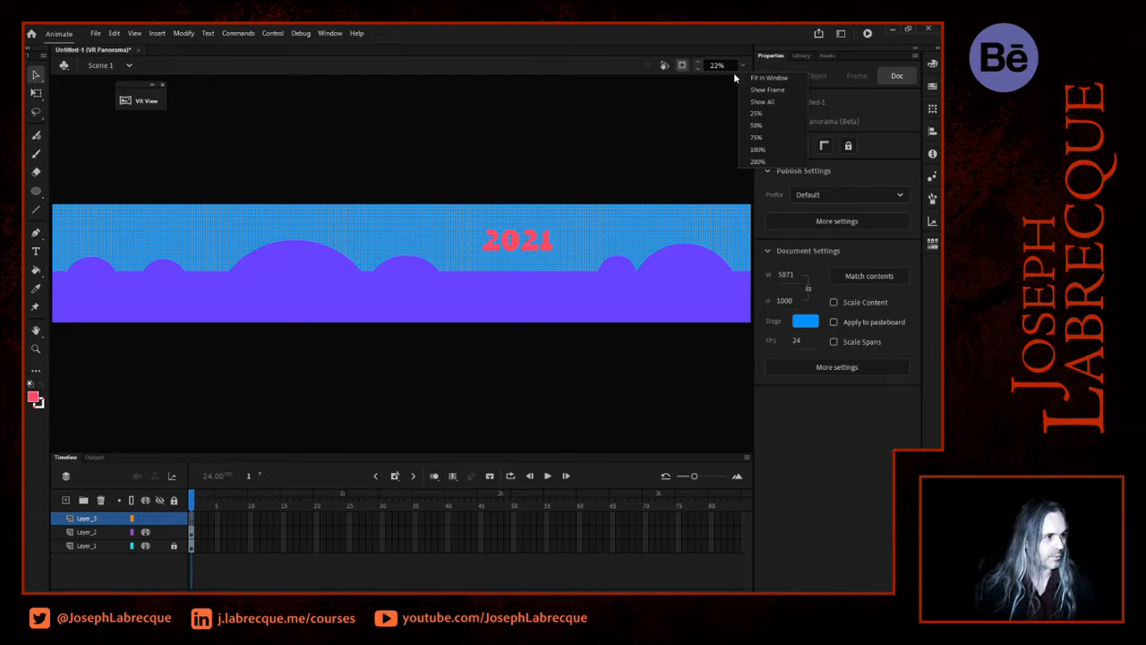
left_click(761, 149)
left_click_drag(453, 211, 184, 310)
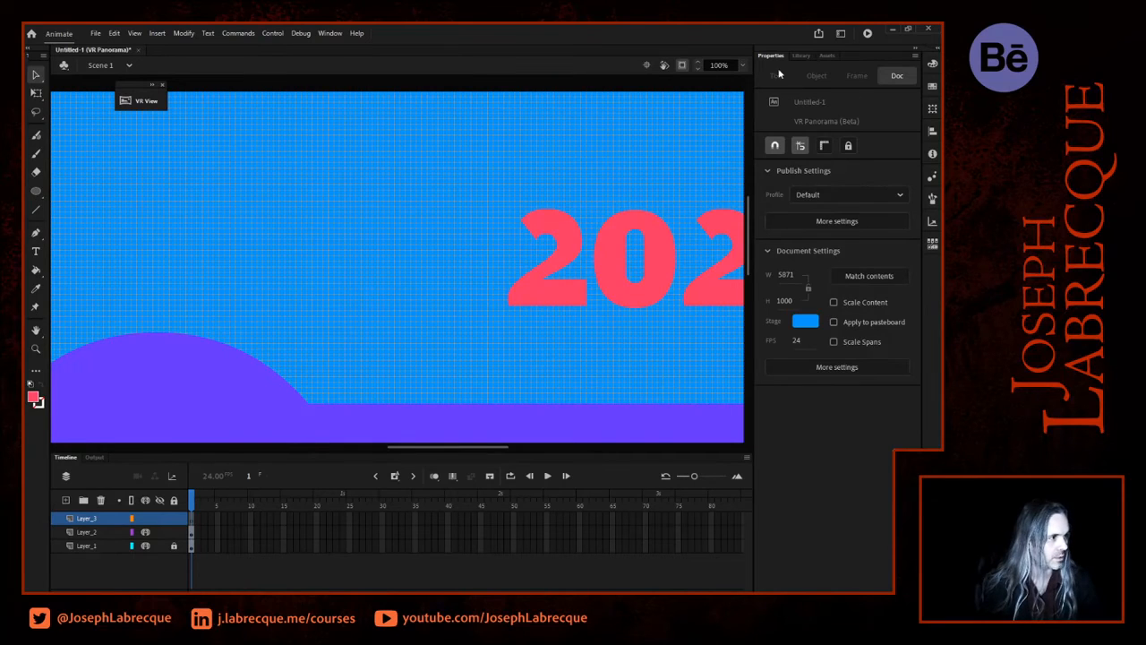
Filter the default animated assets to Props with all types and browse them for the Fireworks asset
left_click(828, 56)
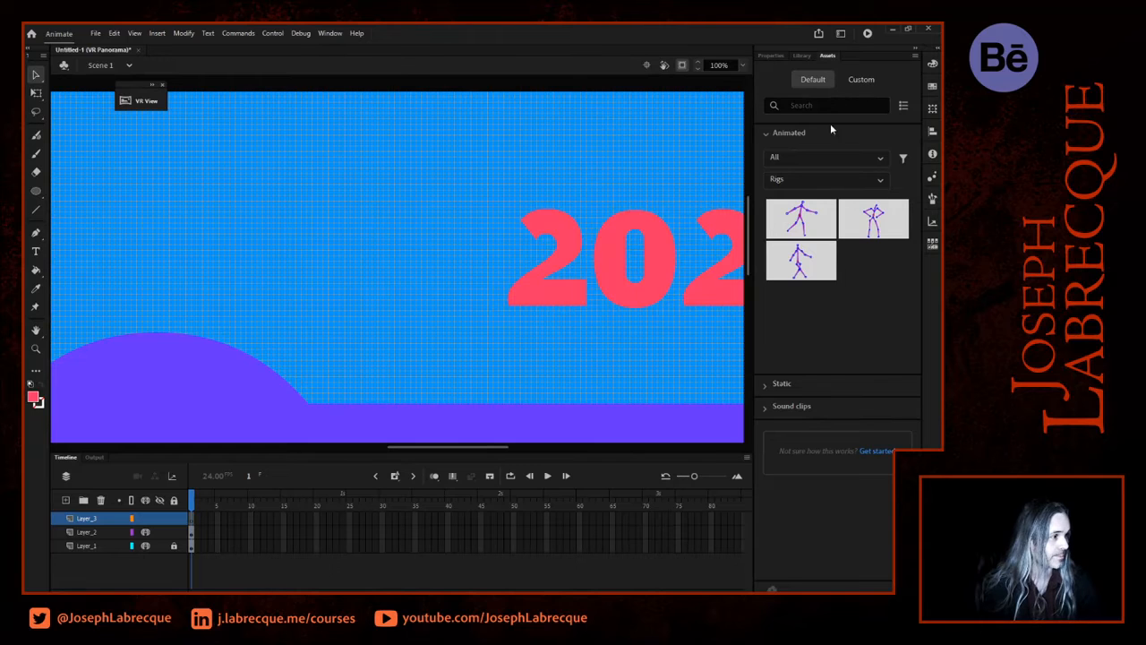
left_click(837, 160)
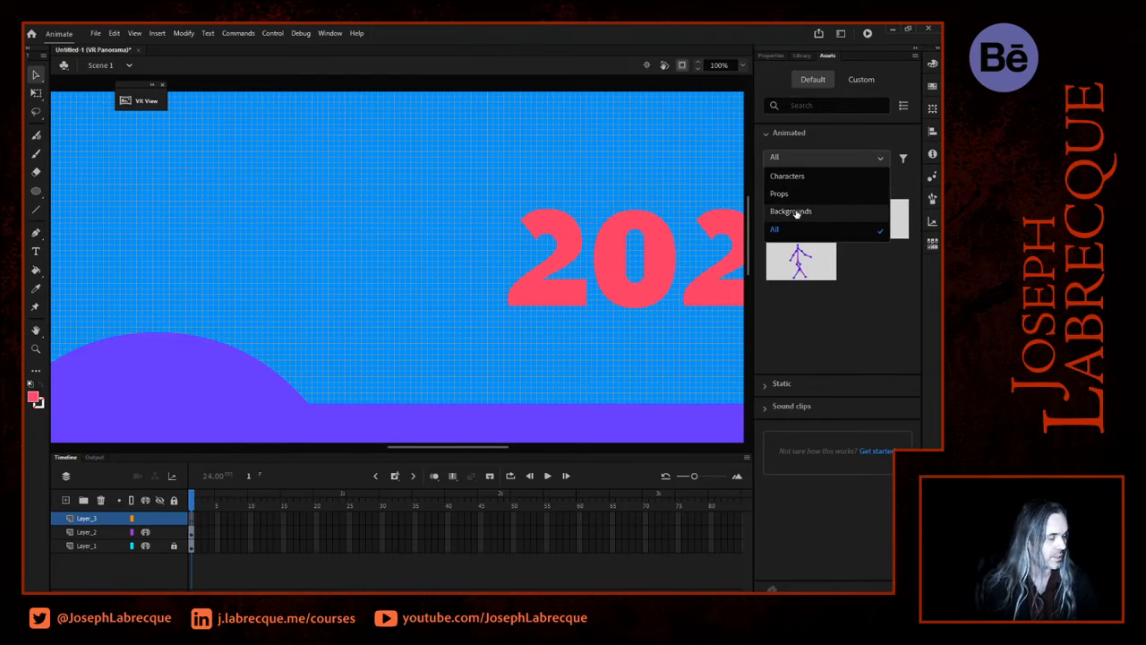
left_click(793, 194)
left_click(810, 181)
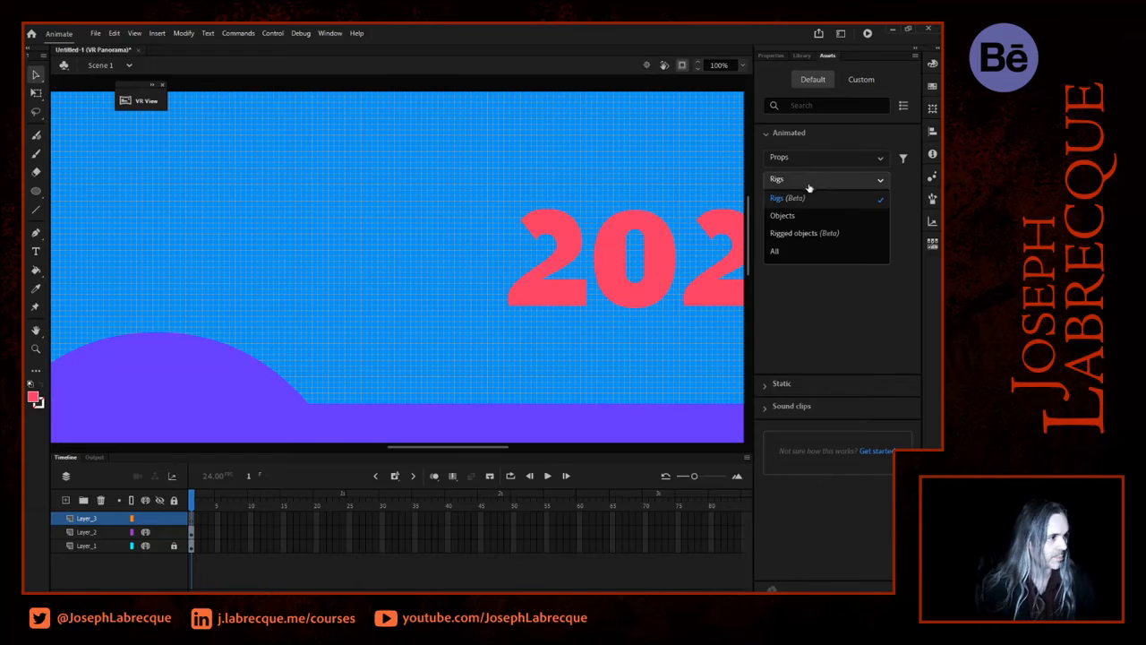
left_click(793, 252)
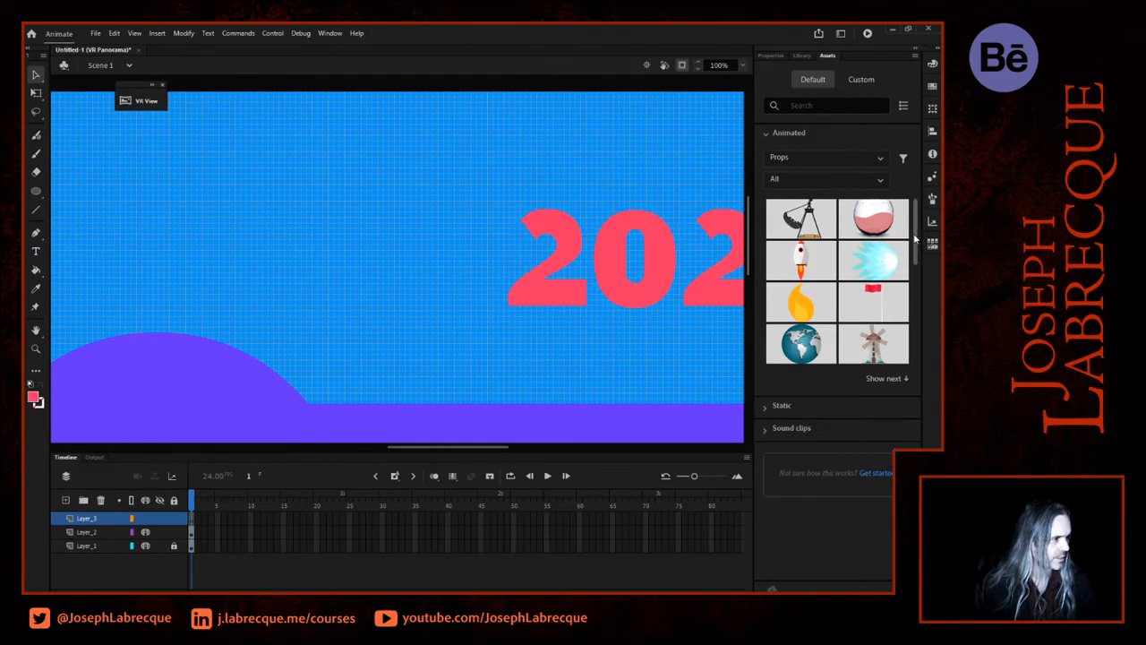
left_click_drag(916, 237, 904, 319)
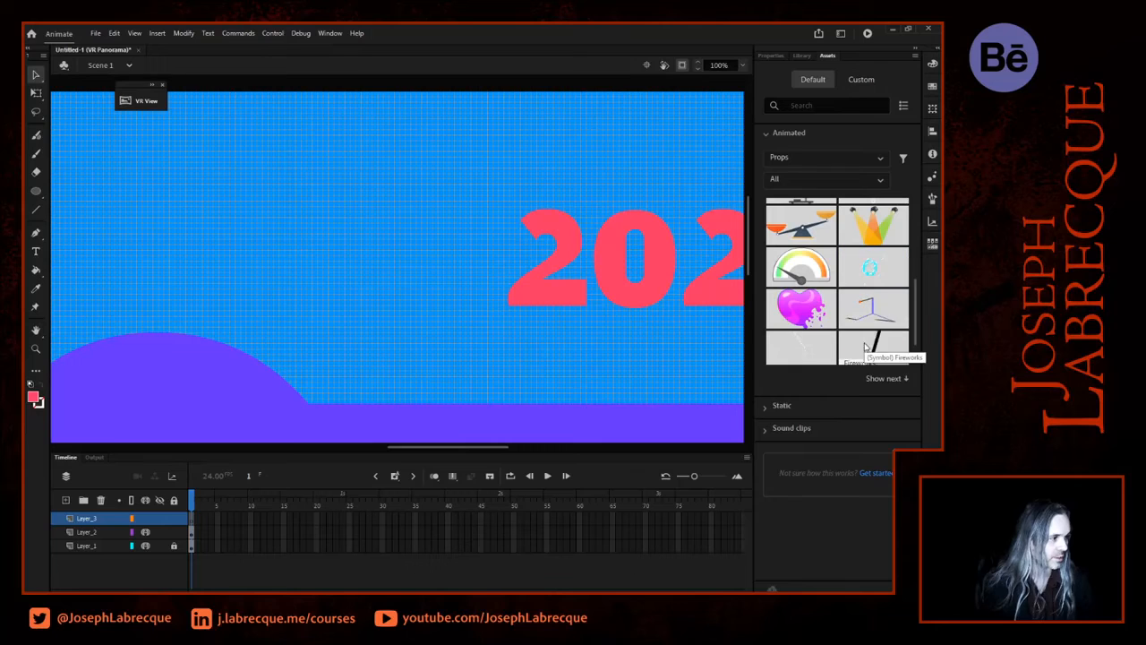
scroll(916, 308, "down", 2)
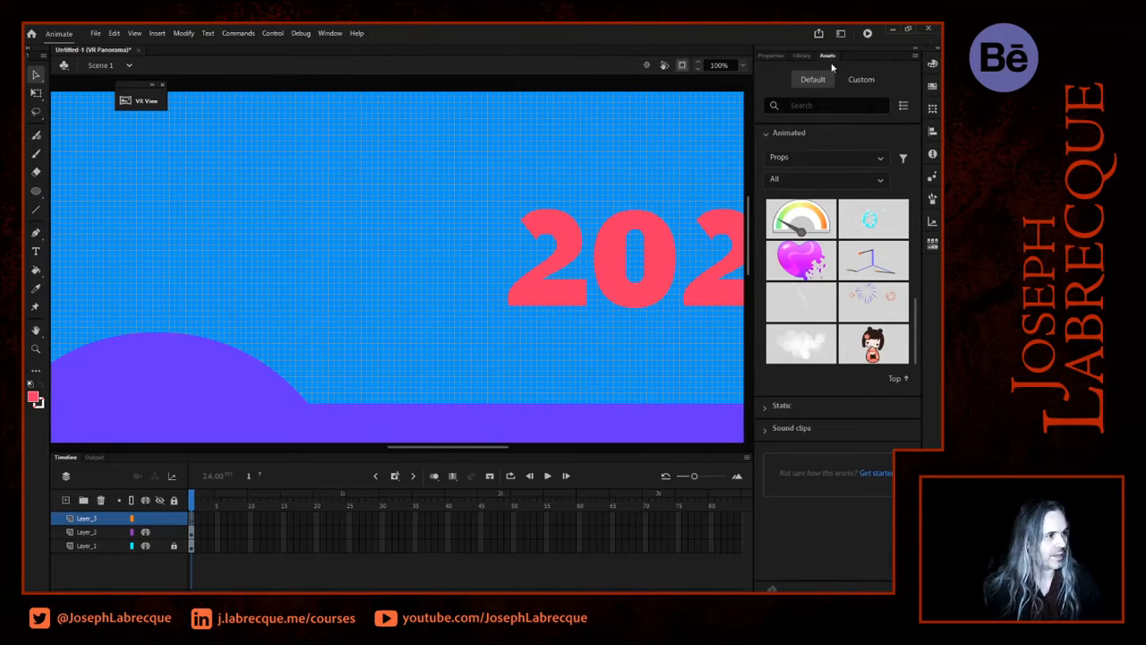
left_click(333, 34)
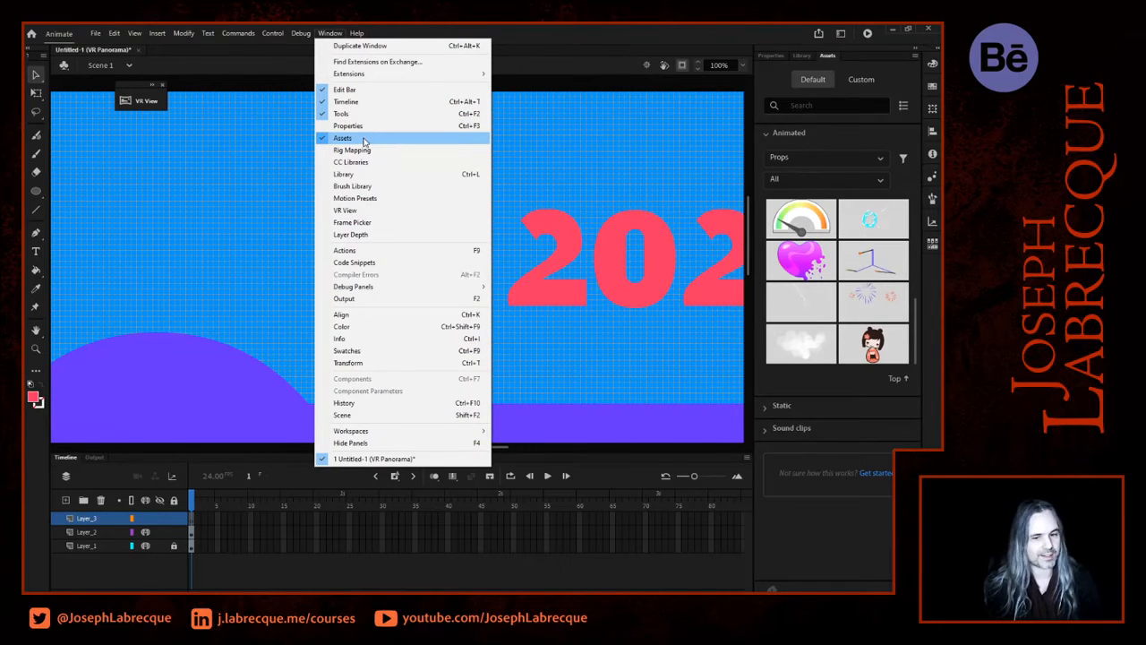
left_click(551, 32)
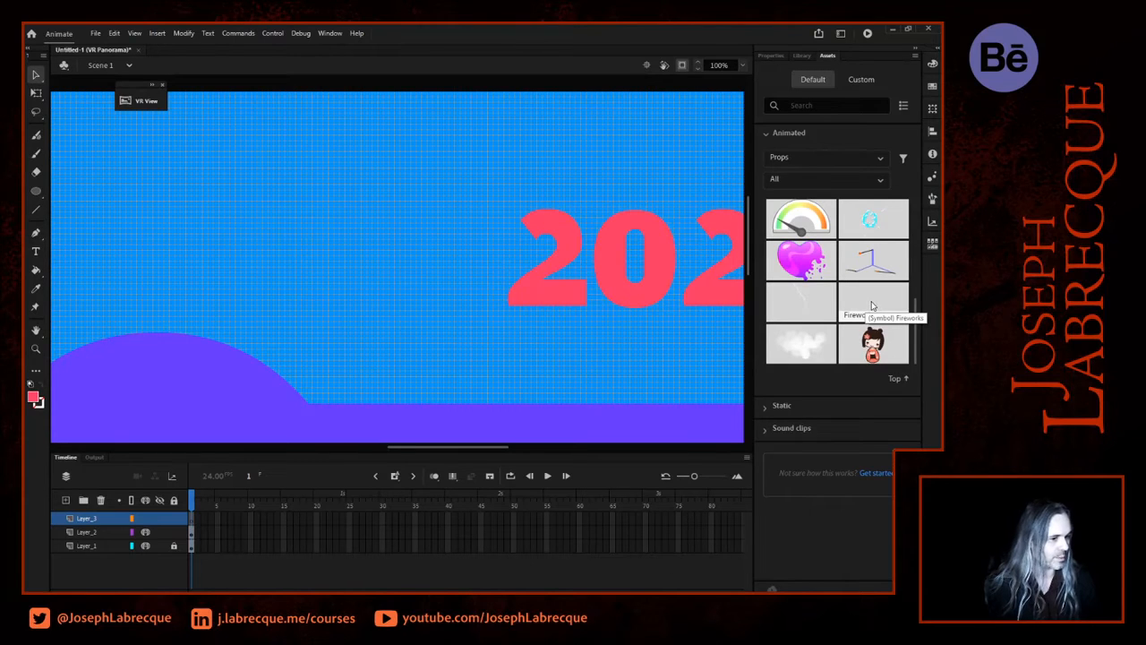
Move the new layer beneath Layer_1 and rename it fireworks
left_click_drag(85, 520, 91, 555)
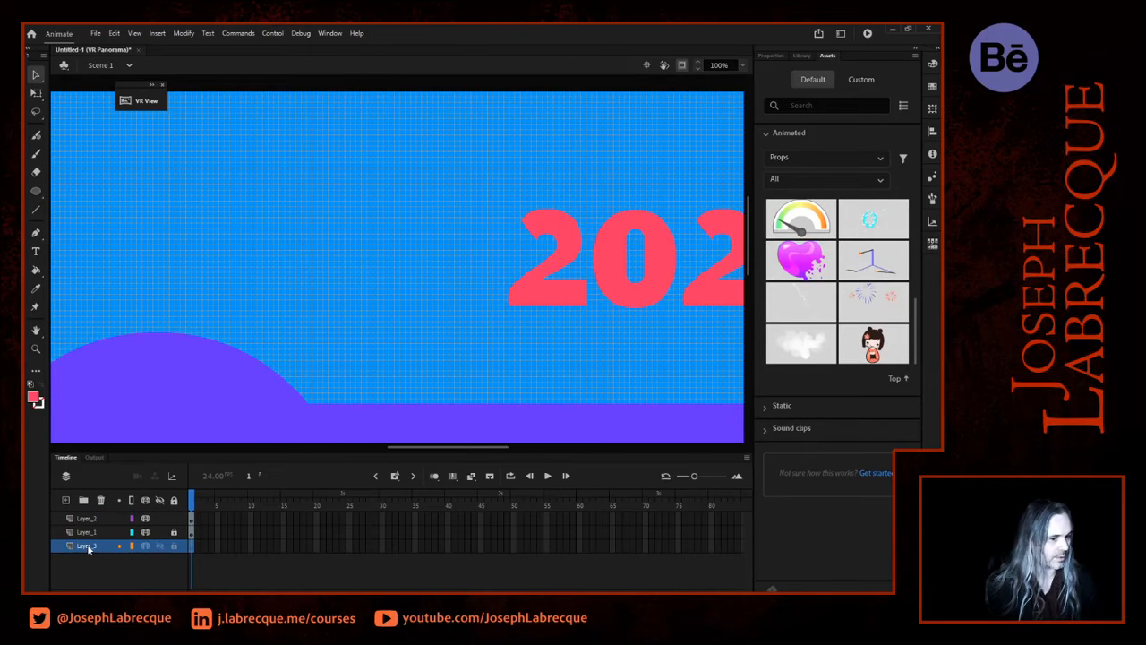
double_click(85, 548)
type("fi")
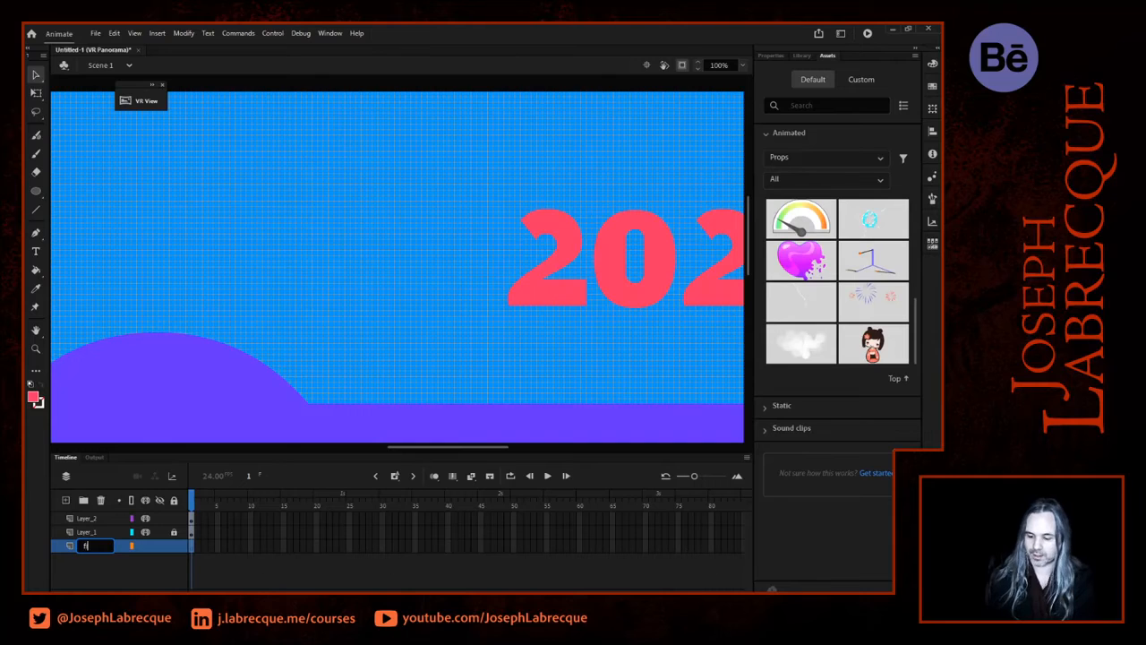
type("reworks")
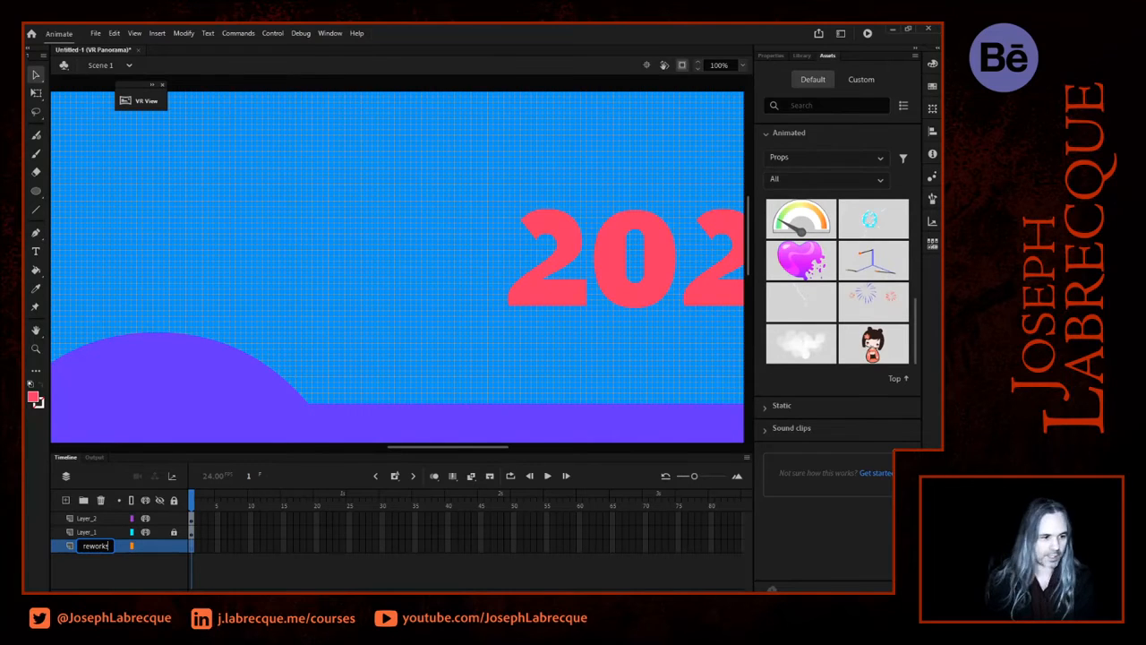
Place the Fireworks asset in the sky between the second small hill and the large hill, and review the import warnings
left_click(744, 65)
left_click(763, 81)
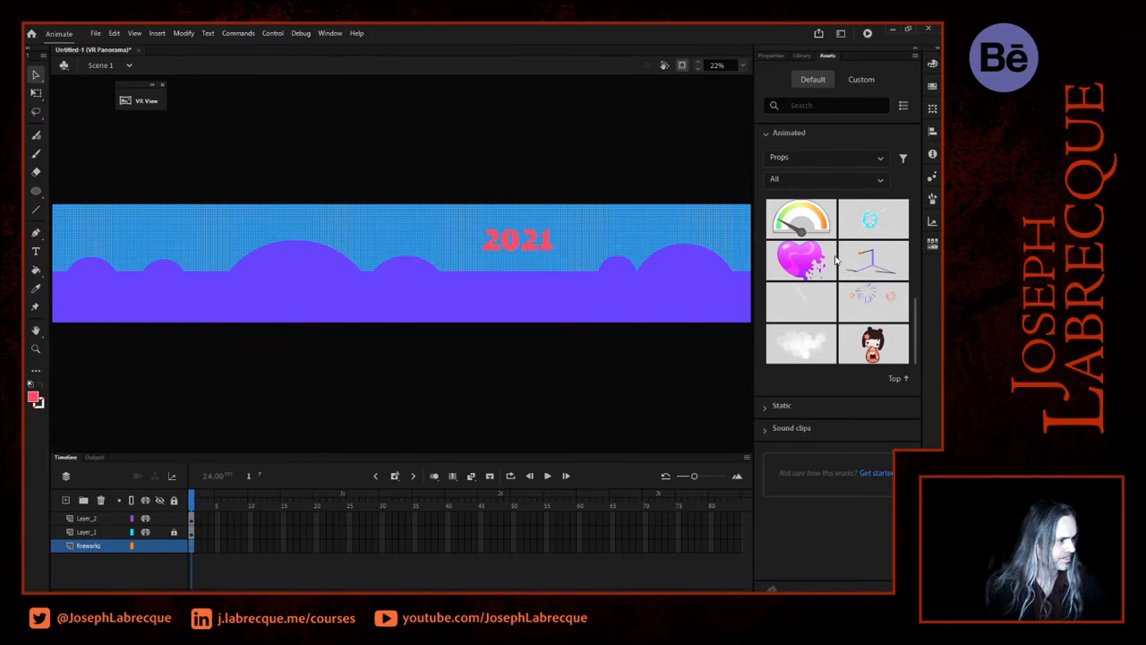
left_click_drag(875, 297, 205, 258)
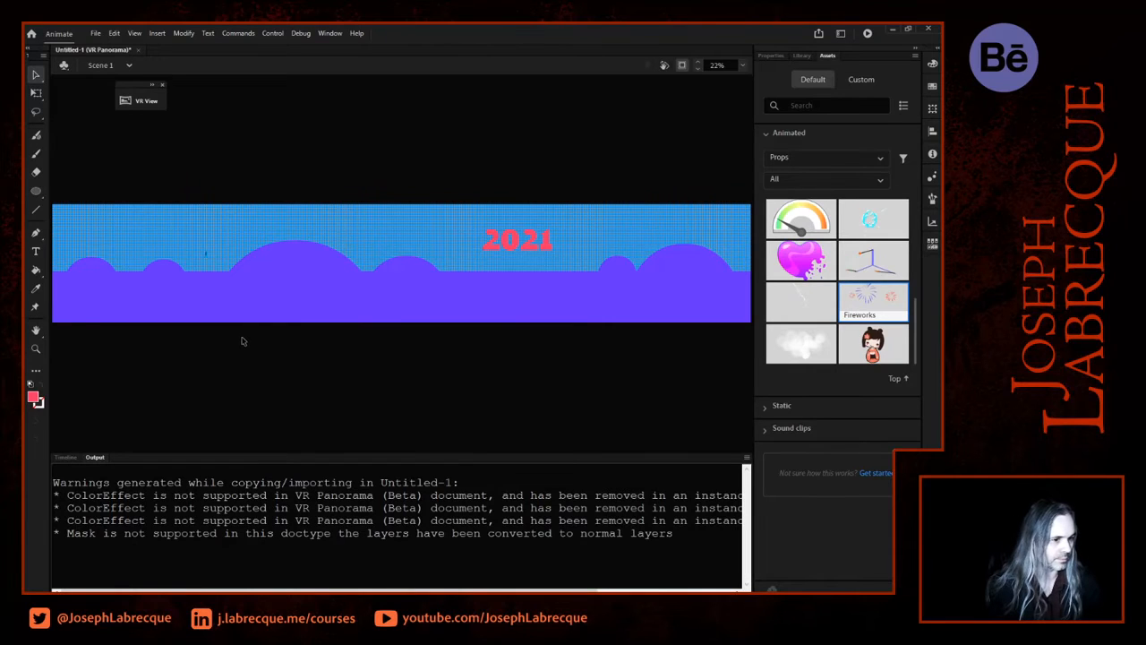
left_click(64, 458)
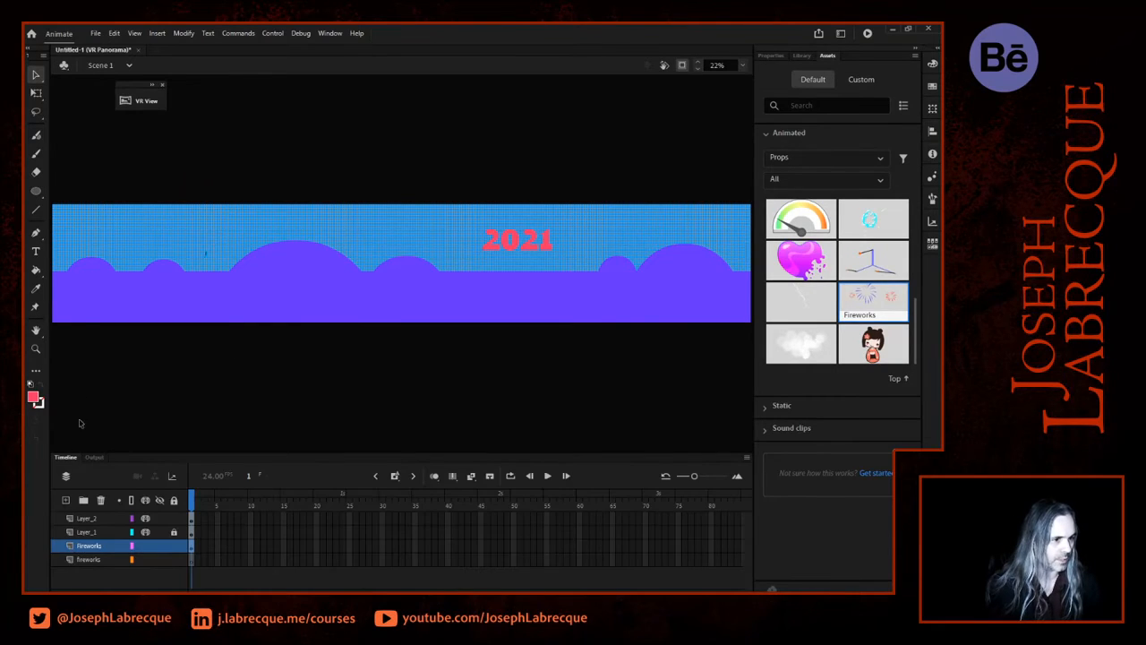
left_click(94, 458)
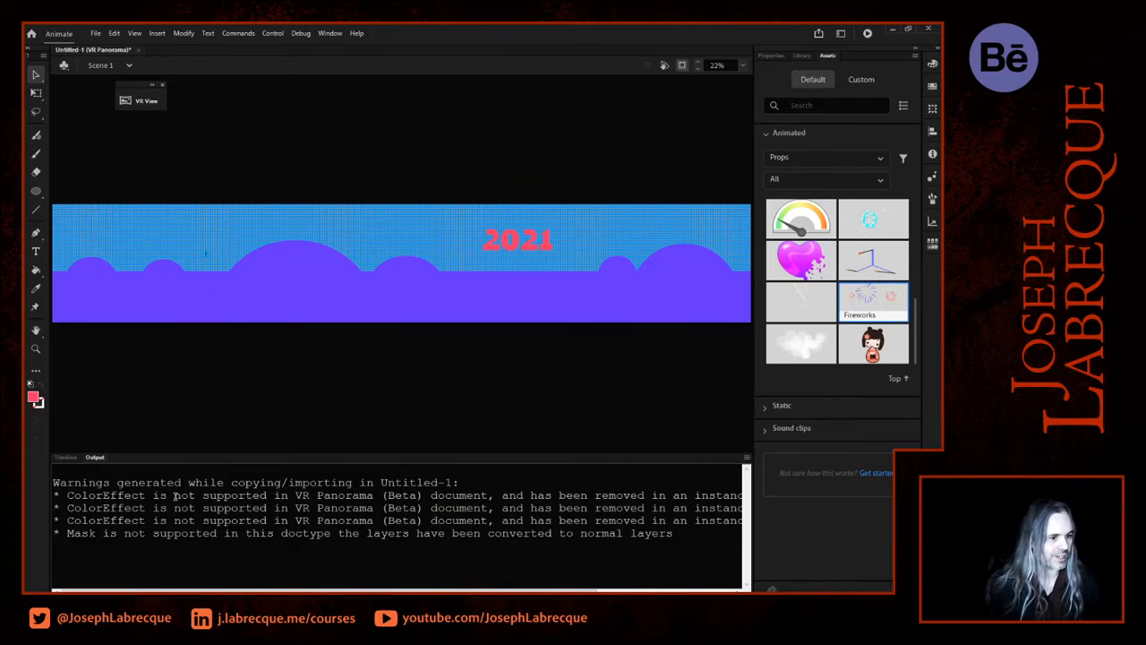
left_click(59, 457)
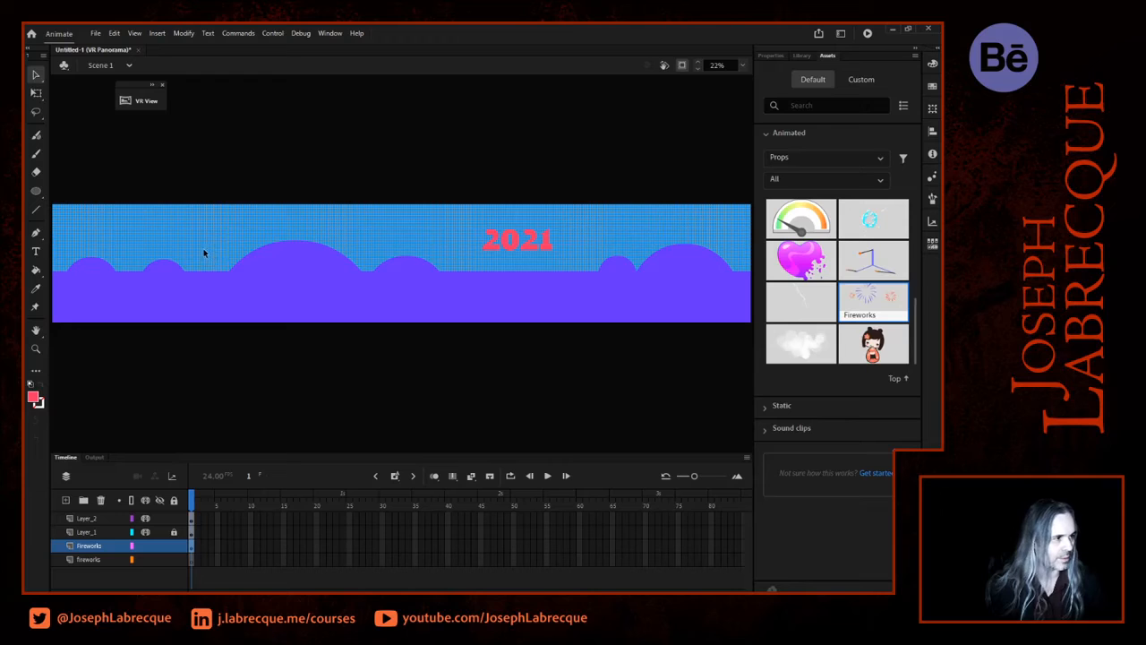
Refresh the VR View preview and look around the panorama to find the Fireworks object
left_click(145, 100)
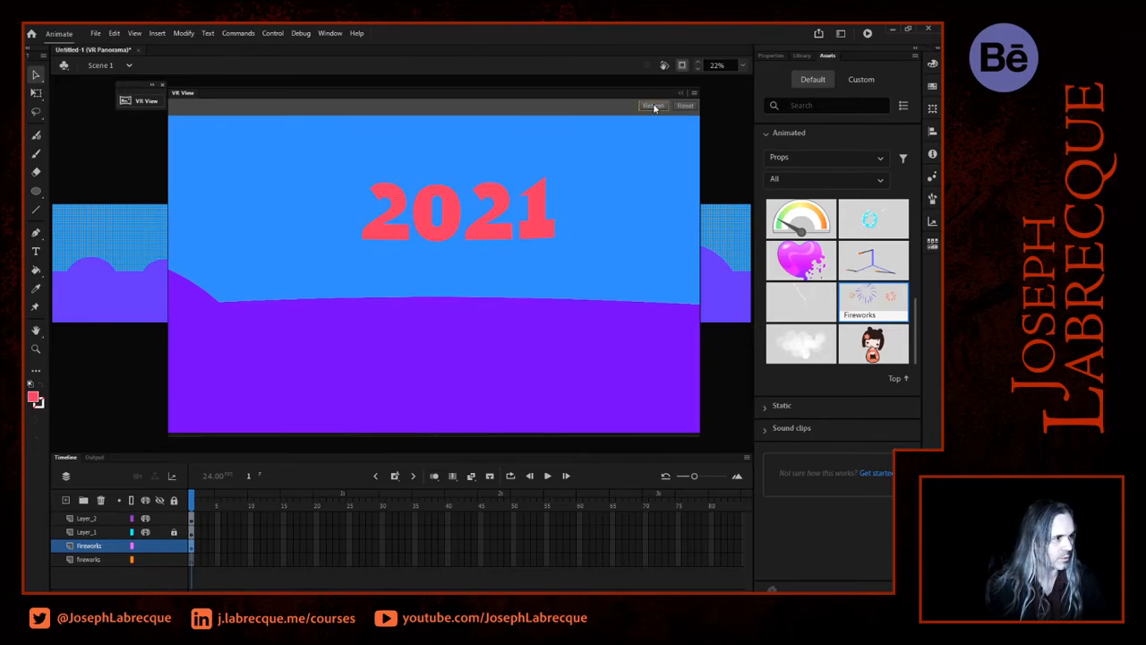
left_click(652, 106)
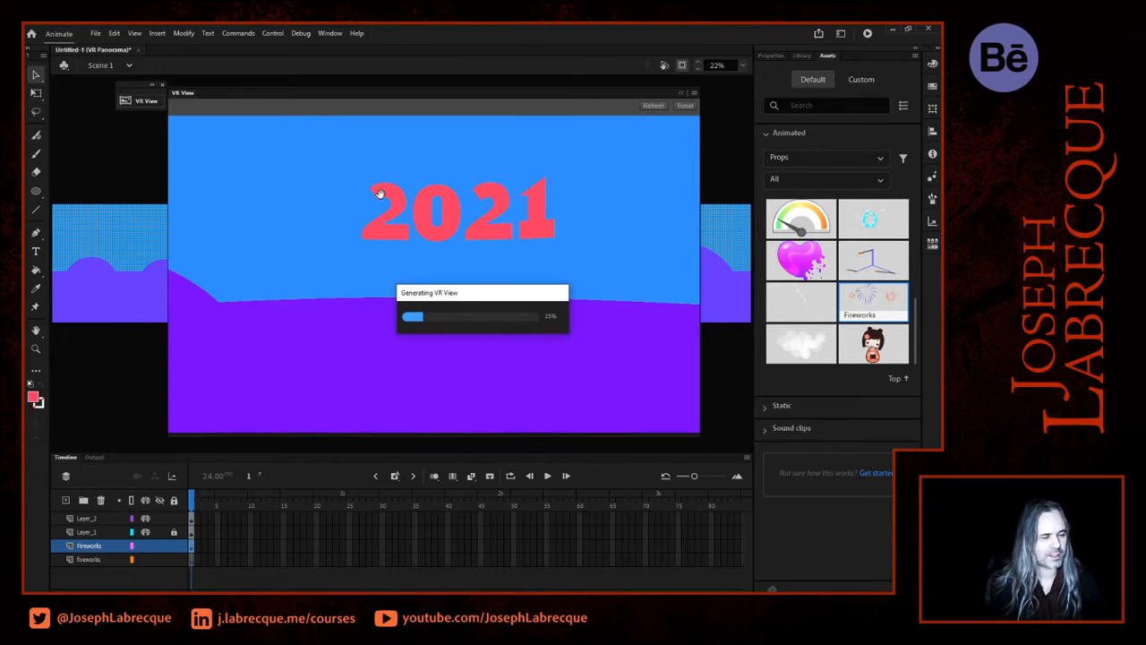
left_click_drag(262, 270, 499, 279)
left_click_drag(331, 276, 413, 284)
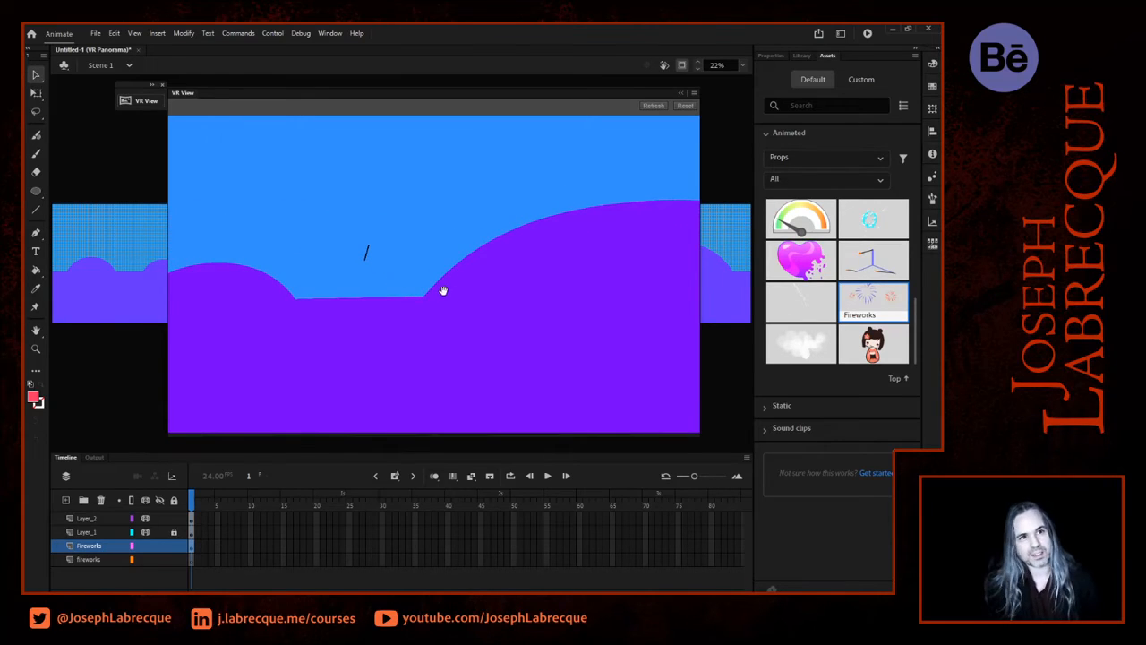
Move the Fireworks object down behind the purple ground within VR View and close the preview
left_click(369, 256)
left_click_drag(366, 257, 369, 351)
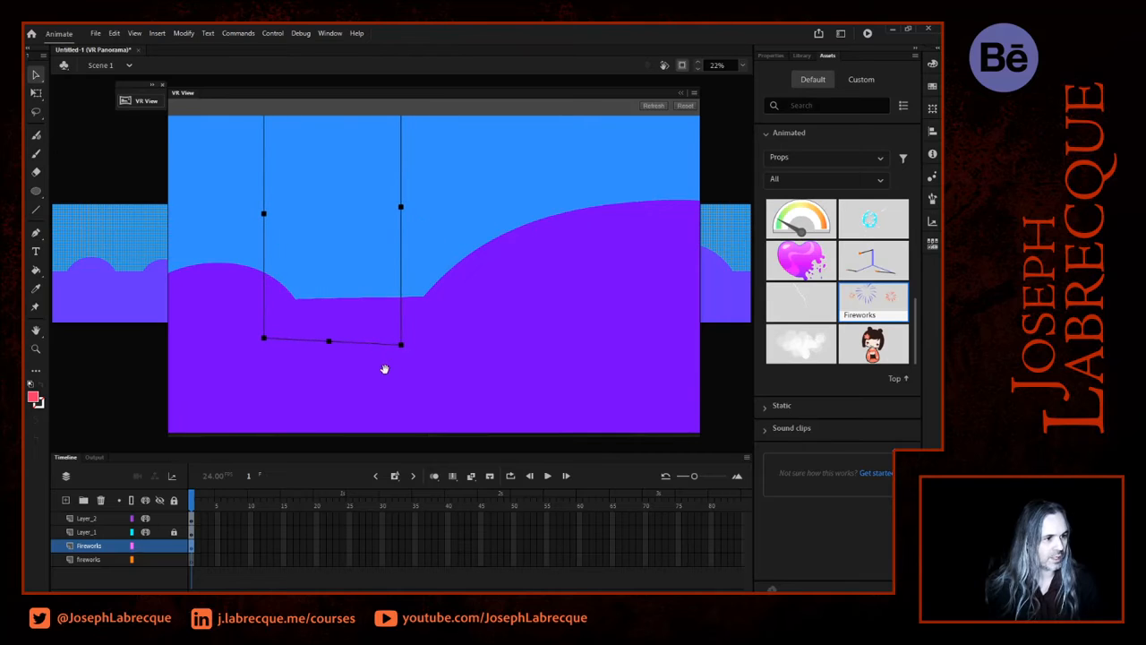
left_click(681, 93)
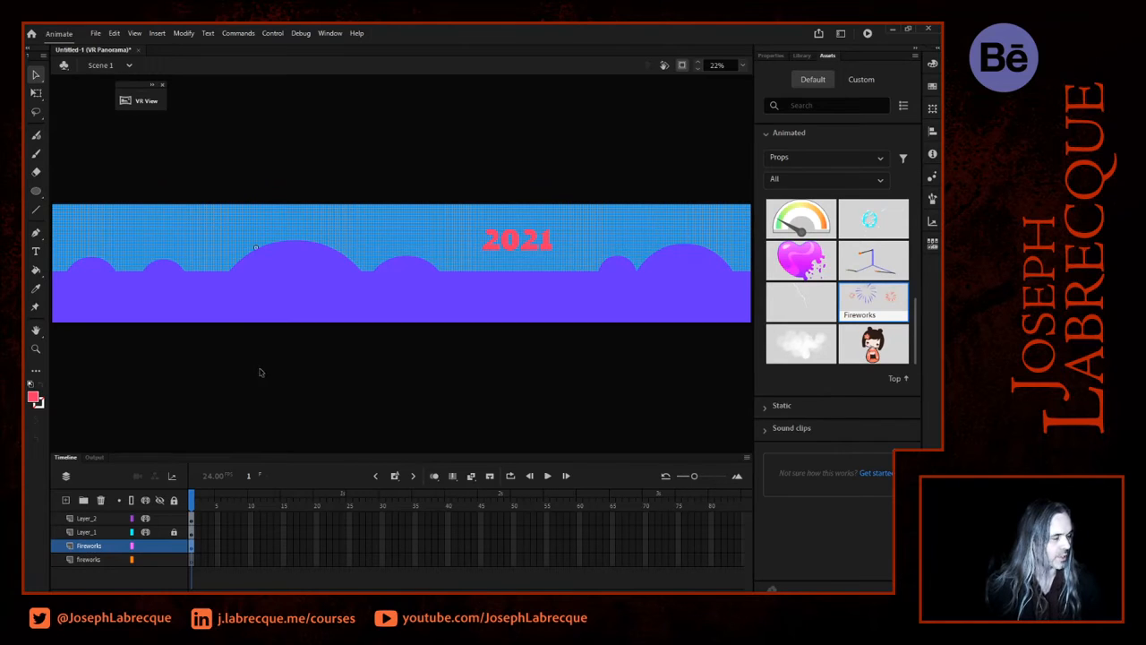
Test the panorama in the browser, maximize the window and look around the scene for the fireworks animation
left_click(867, 33)
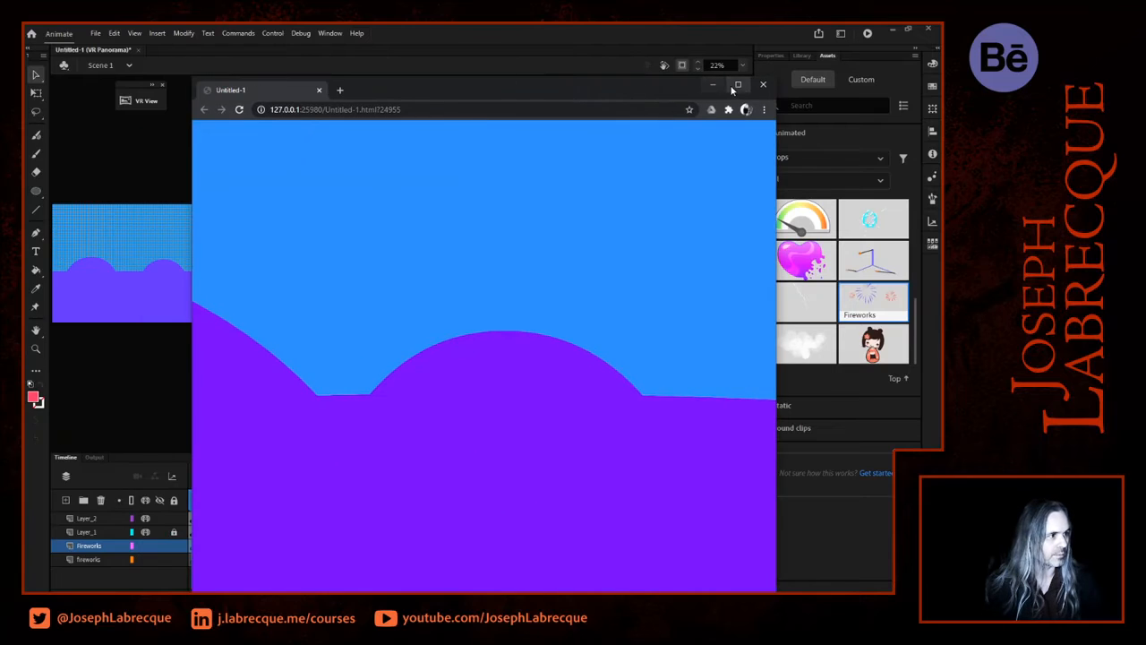
left_click(737, 86)
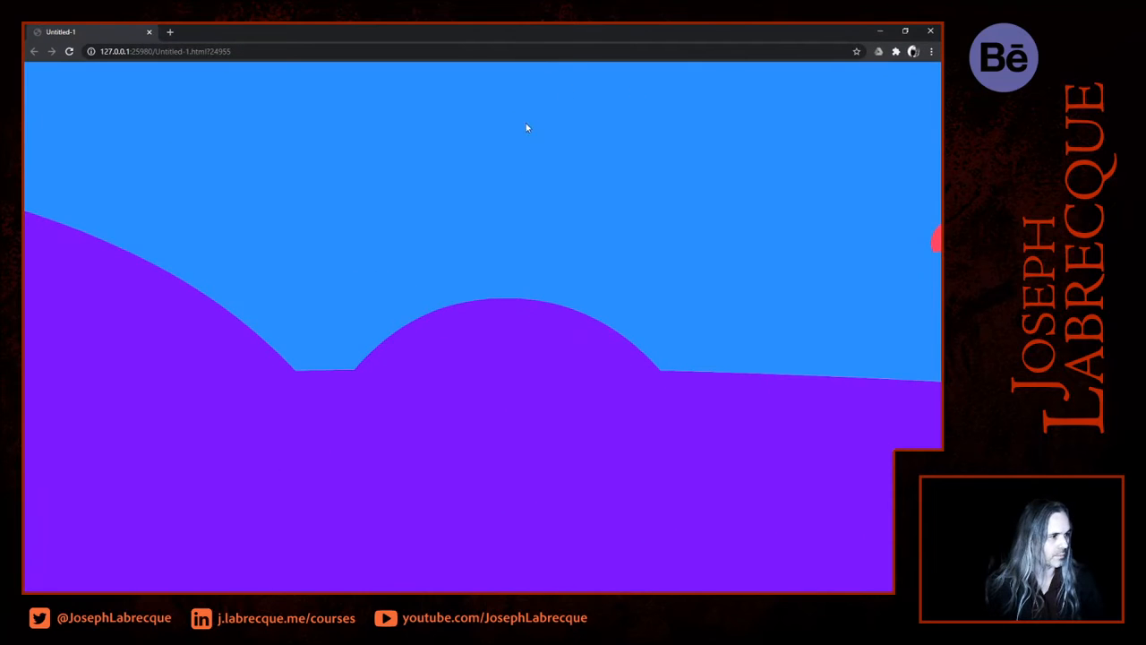
left_click_drag(441, 280, 851, 269)
left_click_drag(495, 275, 806, 285)
left_click_drag(319, 298, 788, 311)
left_click_drag(403, 317, 678, 325)
left_click_drag(319, 338, 614, 346)
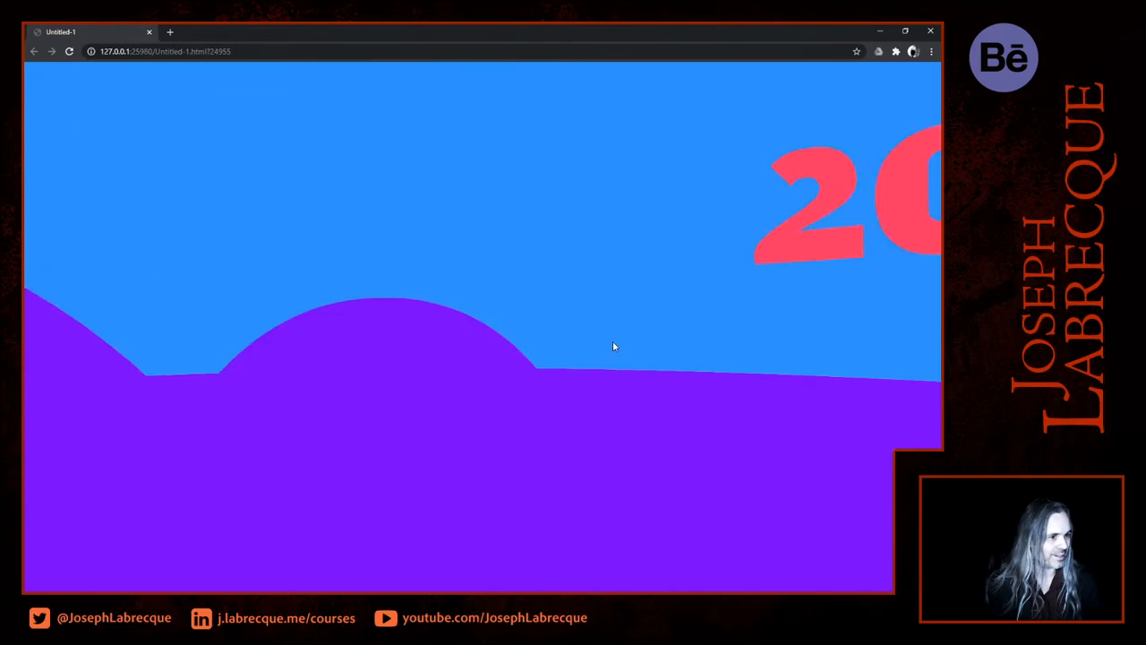
left_click_drag(438, 345, 690, 359)
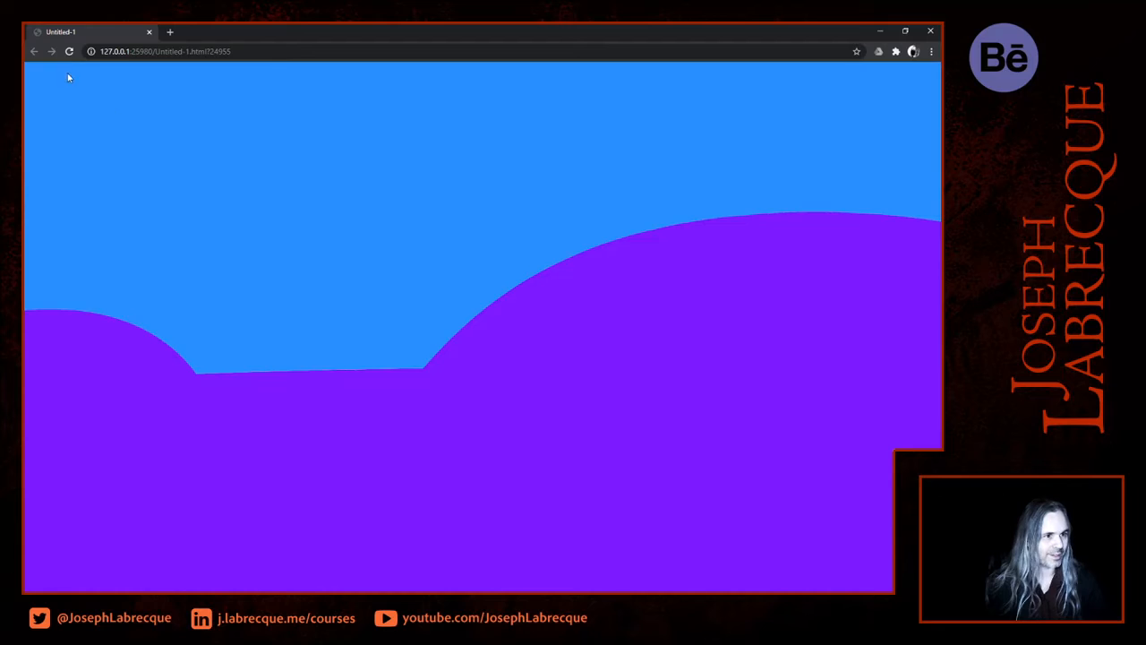
Reload the browser test, look around the panorama for the fireworks again and return to Animate
left_click(69, 51)
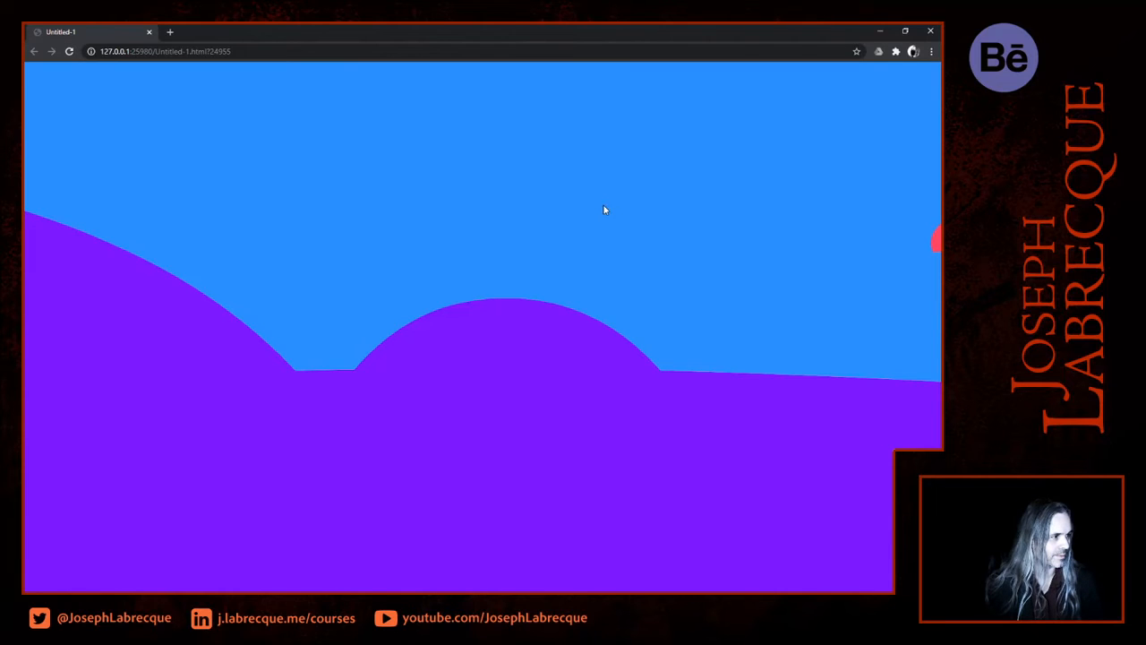
left_click_drag(397, 221, 460, 225)
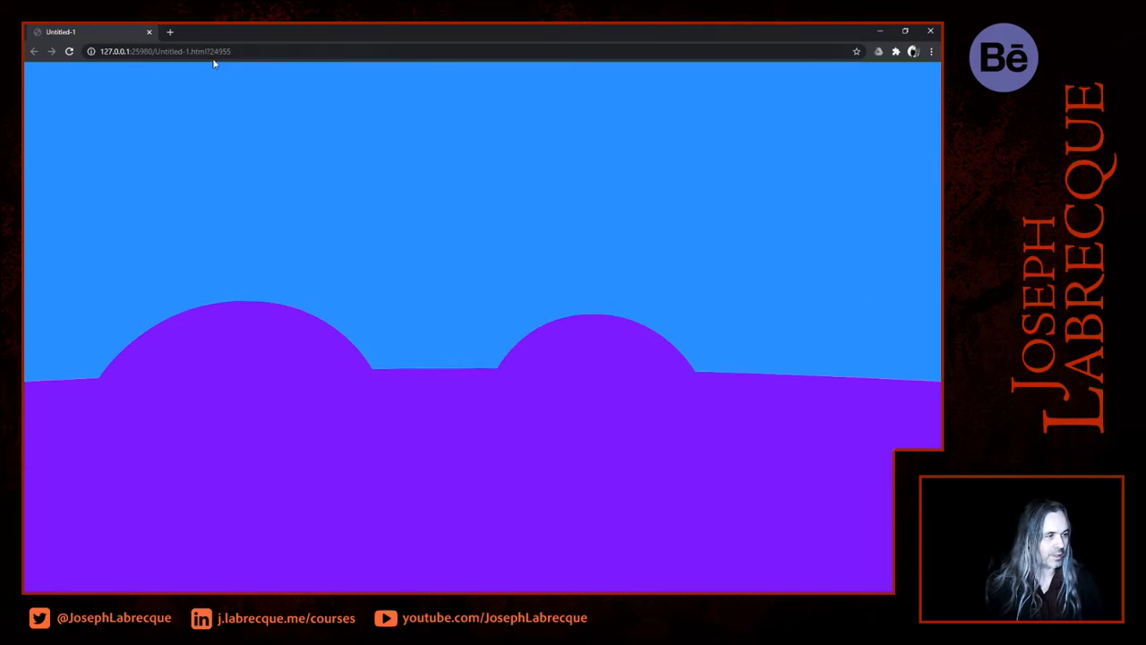
left_click(880, 31)
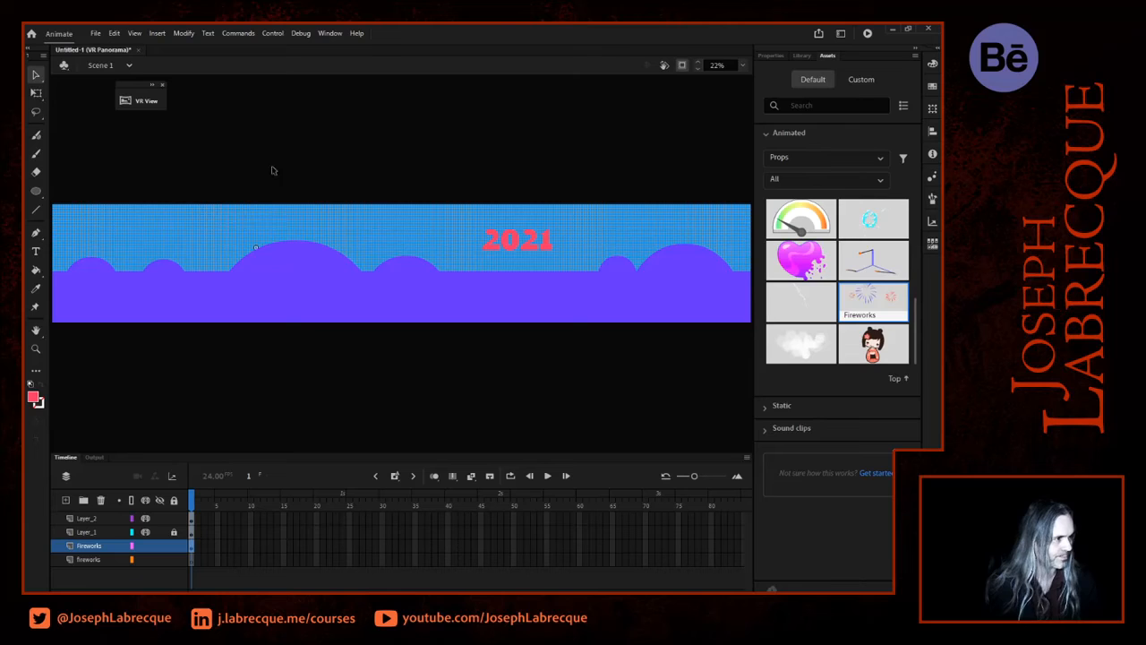
Open the Fireworks symbol for editing, scrub through its timeline to inspect the animation layers and return to Scene 1
left_click(770, 55)
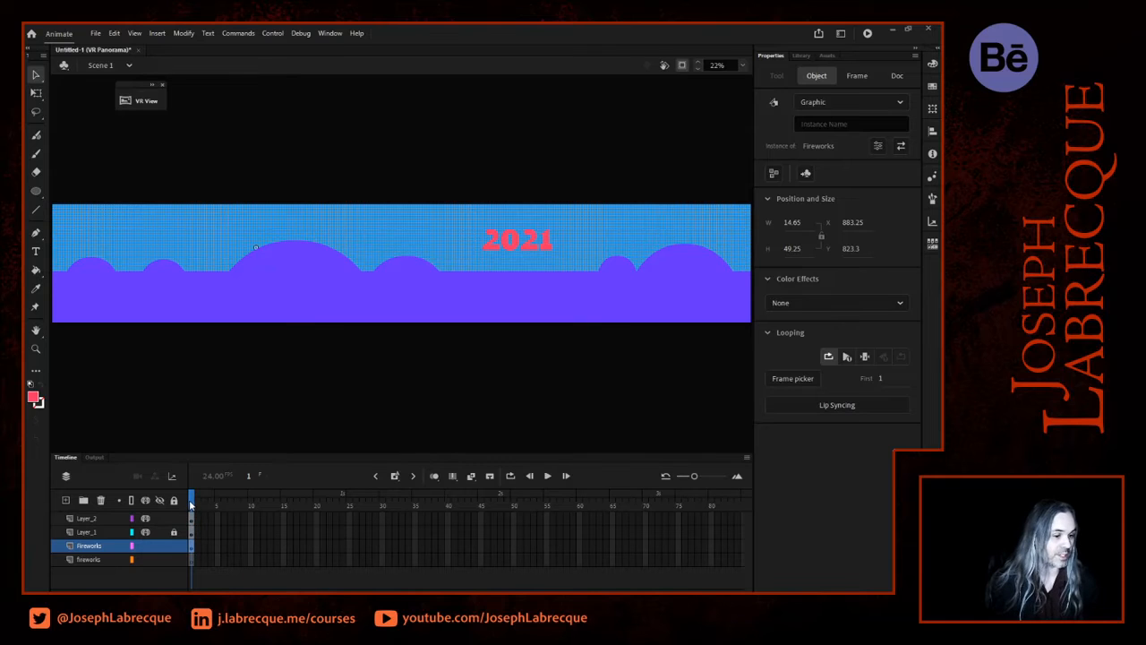
double_click(256, 251)
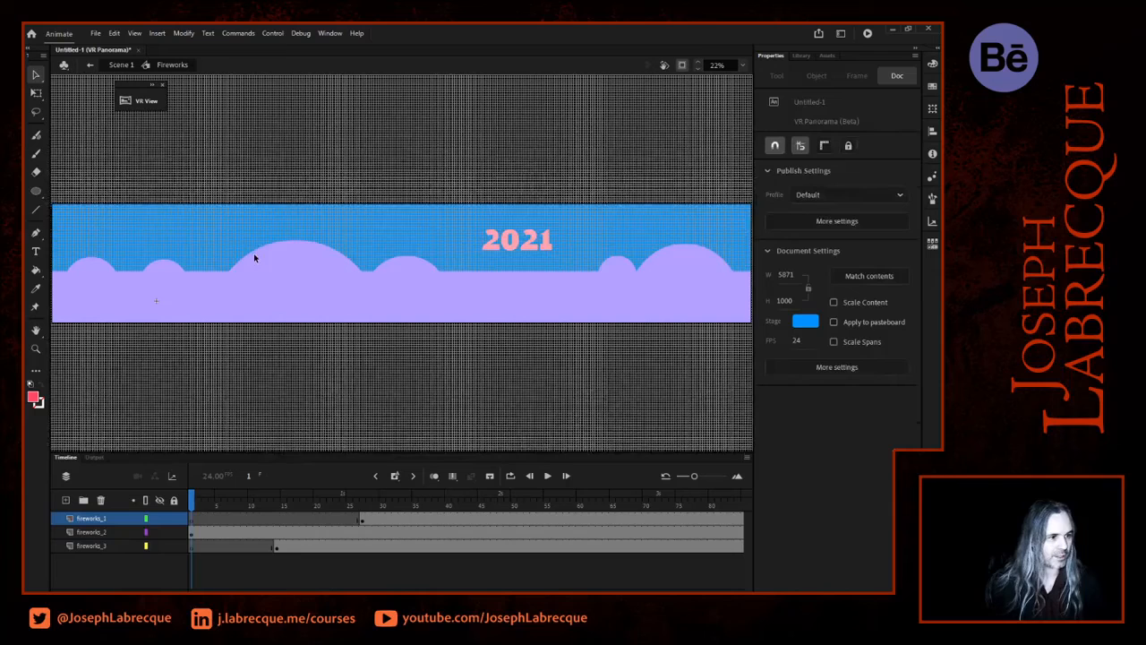
left_click_drag(190, 503, 187, 364)
left_click_drag(240, 503, 25, 511)
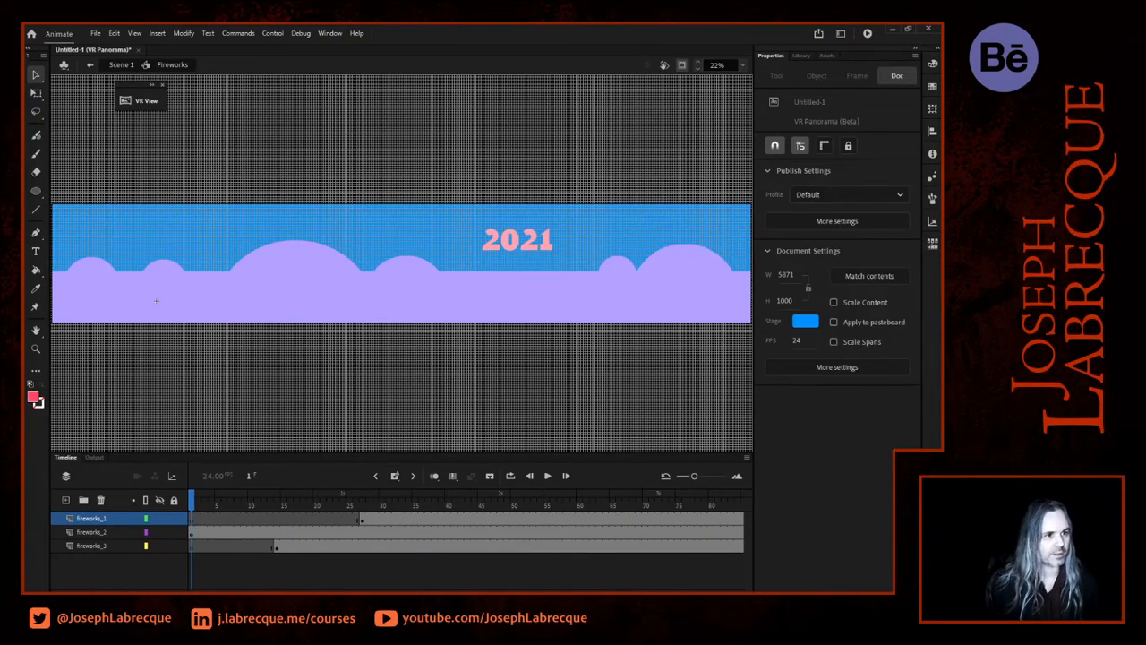
left_click(120, 64)
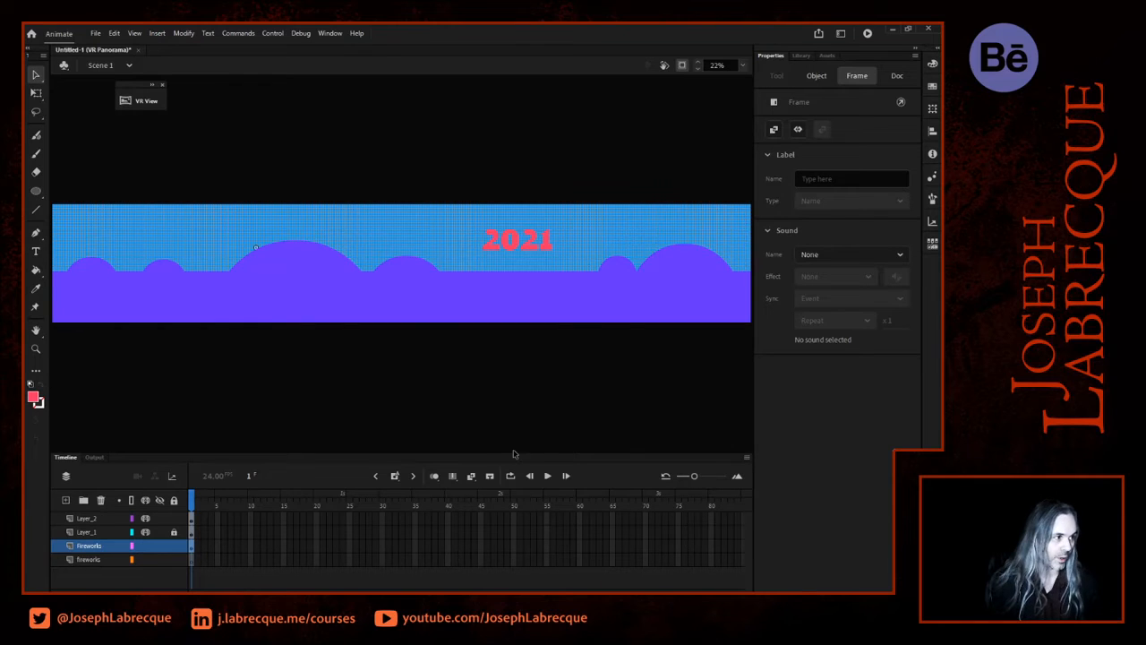
Change the Fireworks instance's type to Movie Clip and move it above the leftmost hill, to about X 367, Y 372
left_click(802, 56)
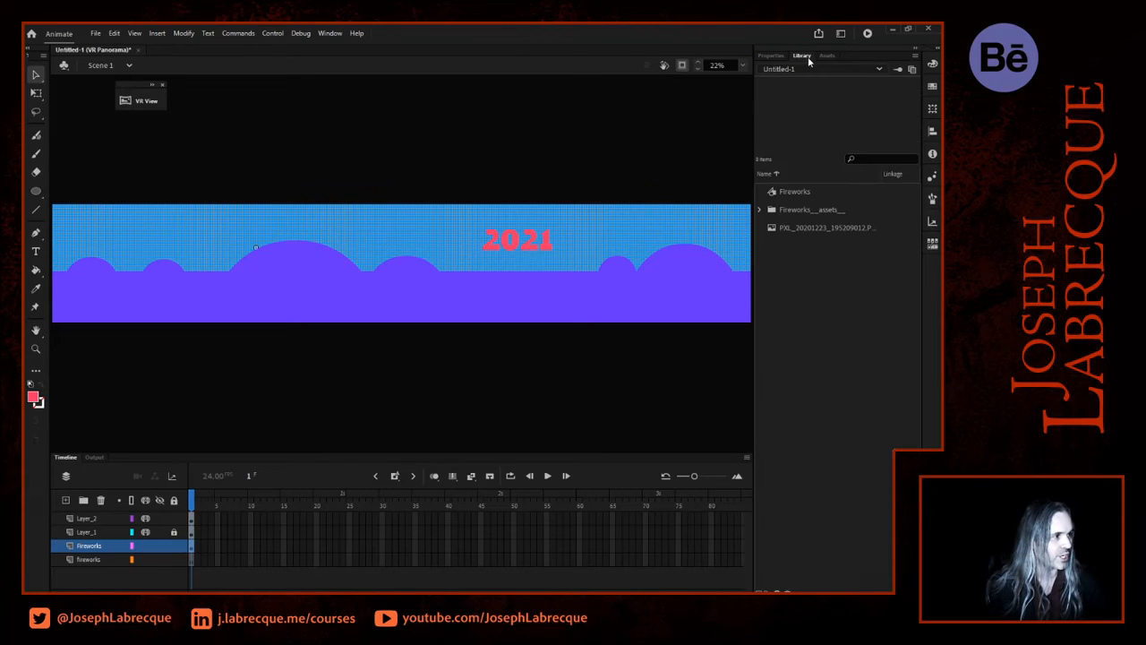
left_click(771, 56)
left_click(818, 76)
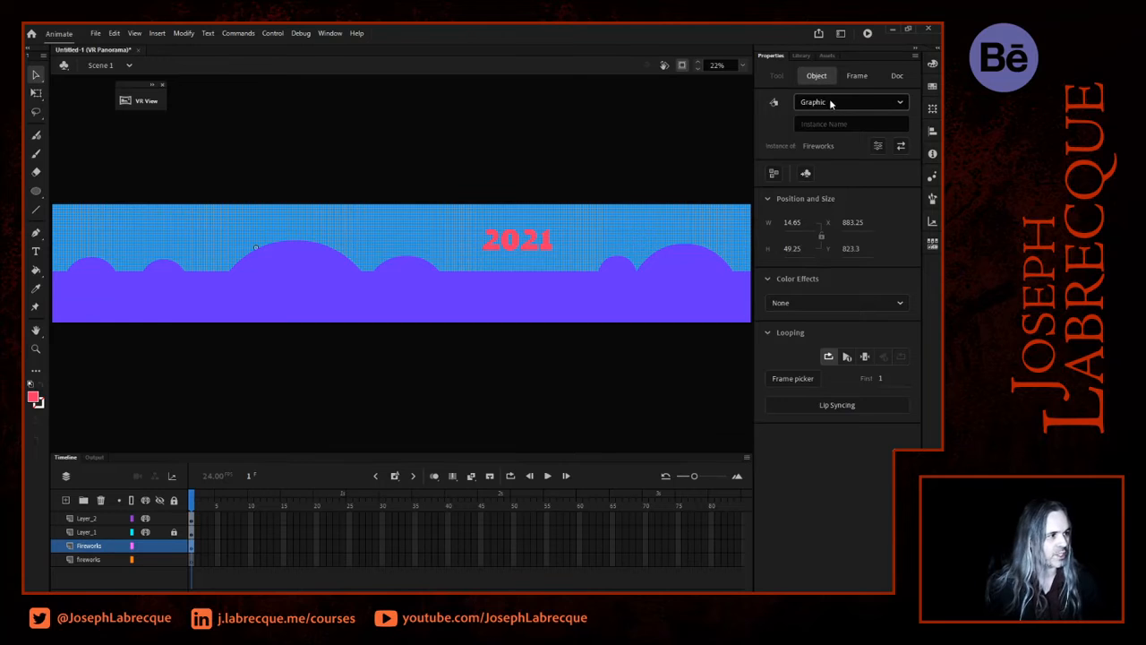
left_click(819, 106)
left_click(834, 121)
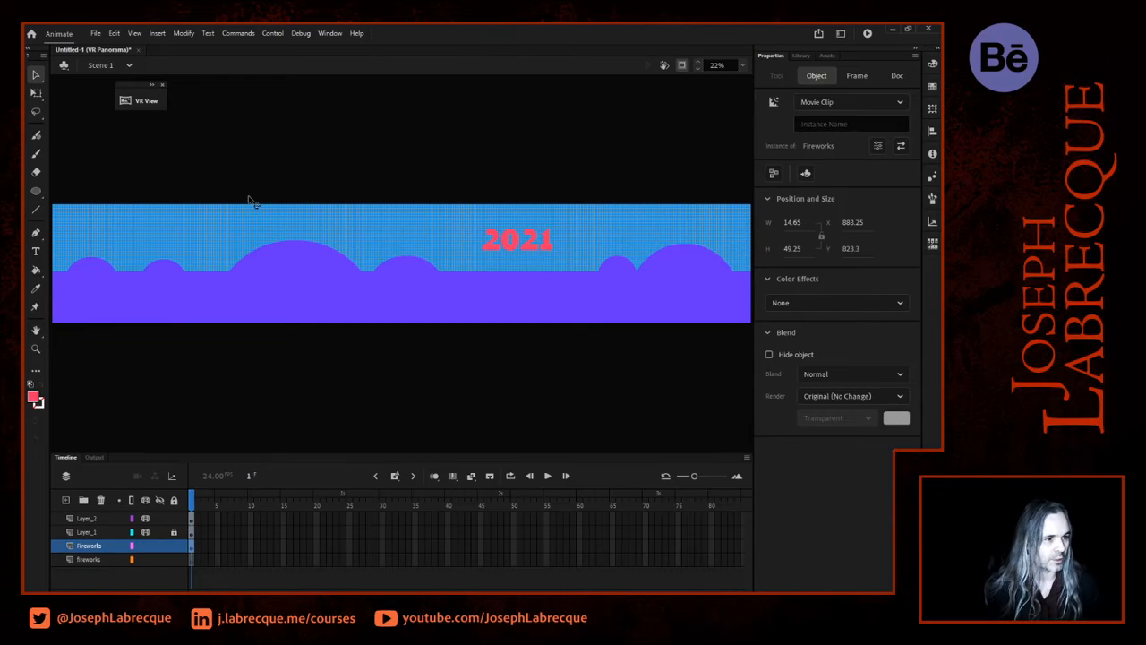
key("ctrl+z")
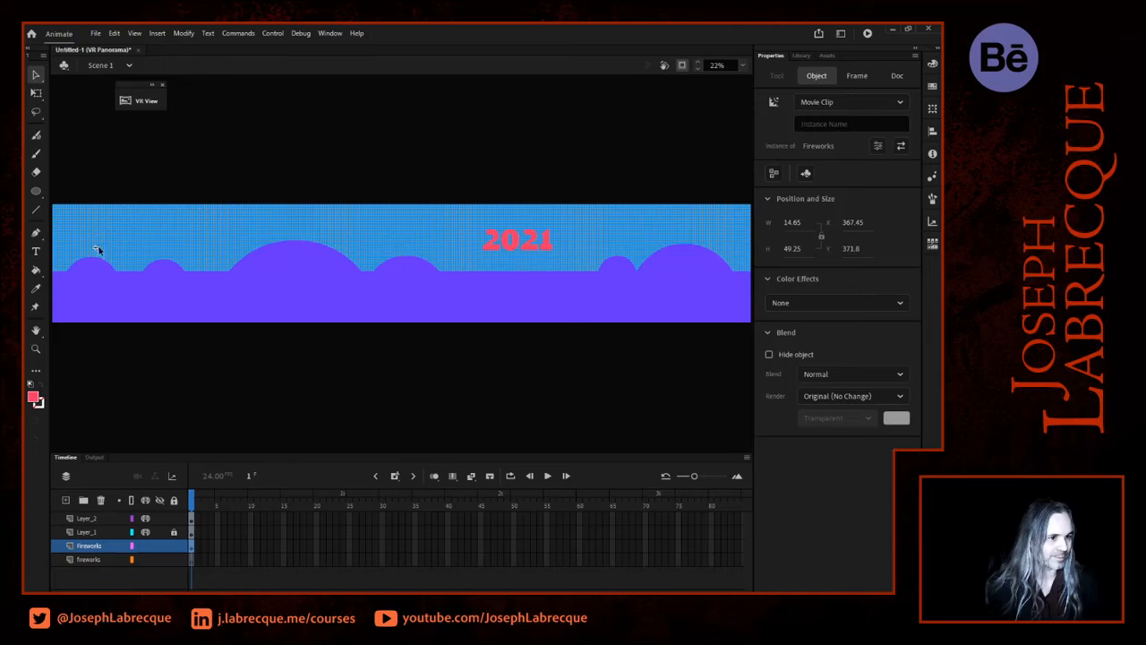
left_click(130, 222)
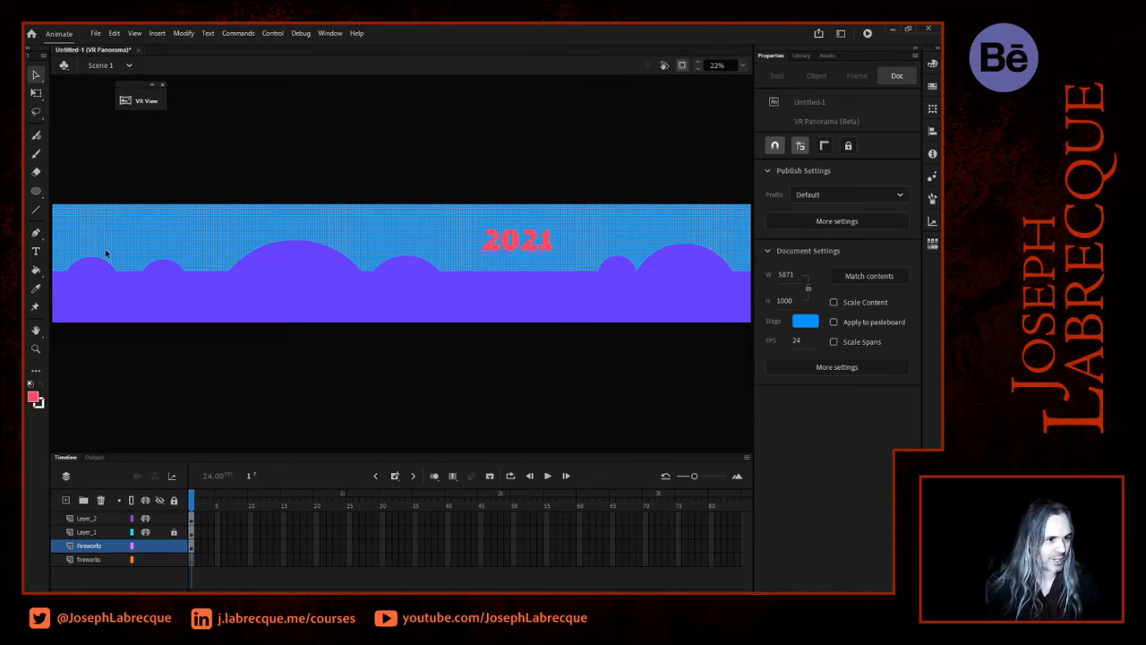
Open and refresh the VR View preview, look around the panorama for the fireworks and collapse the preview
left_click(146, 101)
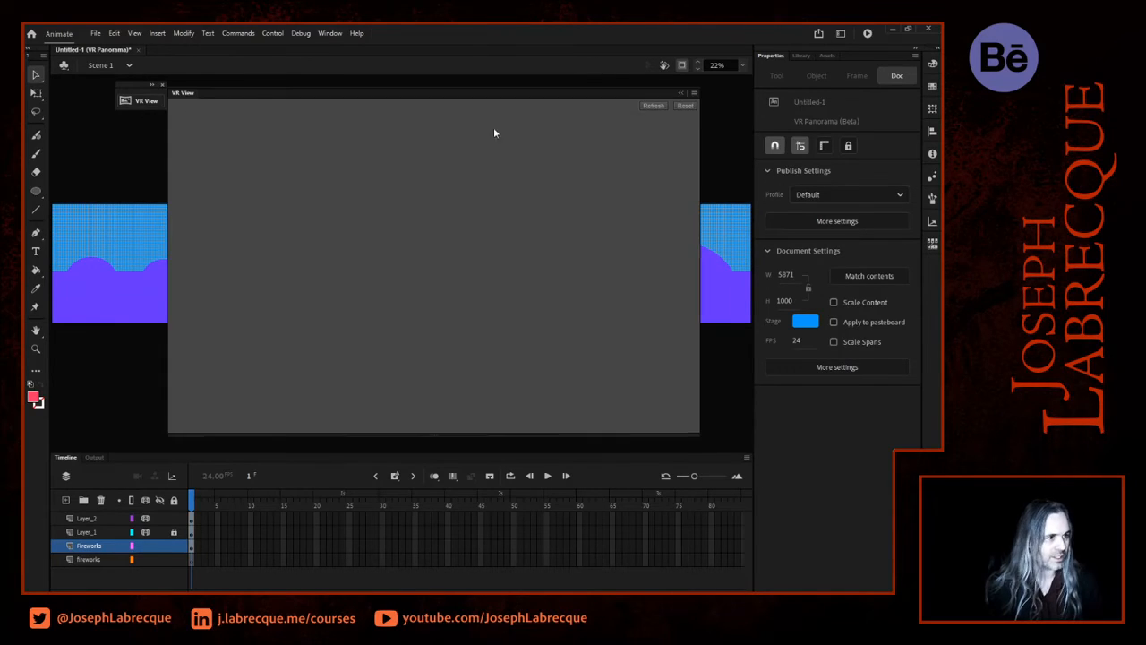
left_click(657, 106)
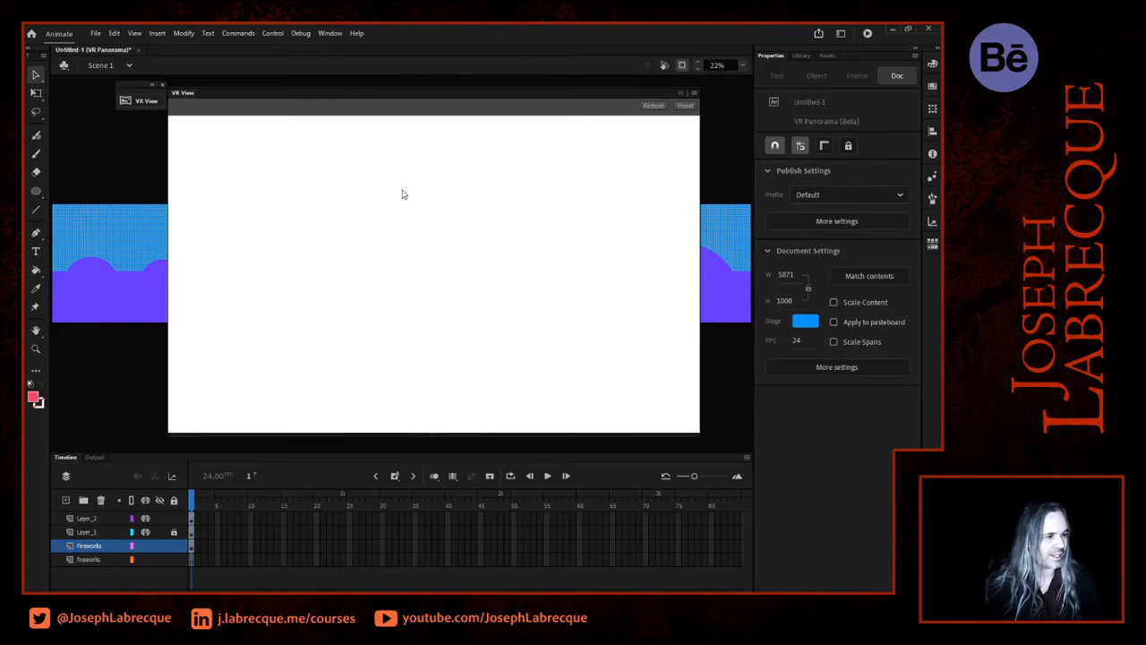
left_click_drag(350, 221, 583, 203)
left_click_drag(332, 212, 625, 217)
left_click_drag(192, 241, 614, 235)
left_click_drag(376, 221, 498, 172)
left_click(680, 94)
Test the movie clip version in the browser, look around the panorama for the fireworks and return to Animate
left_click(867, 33)
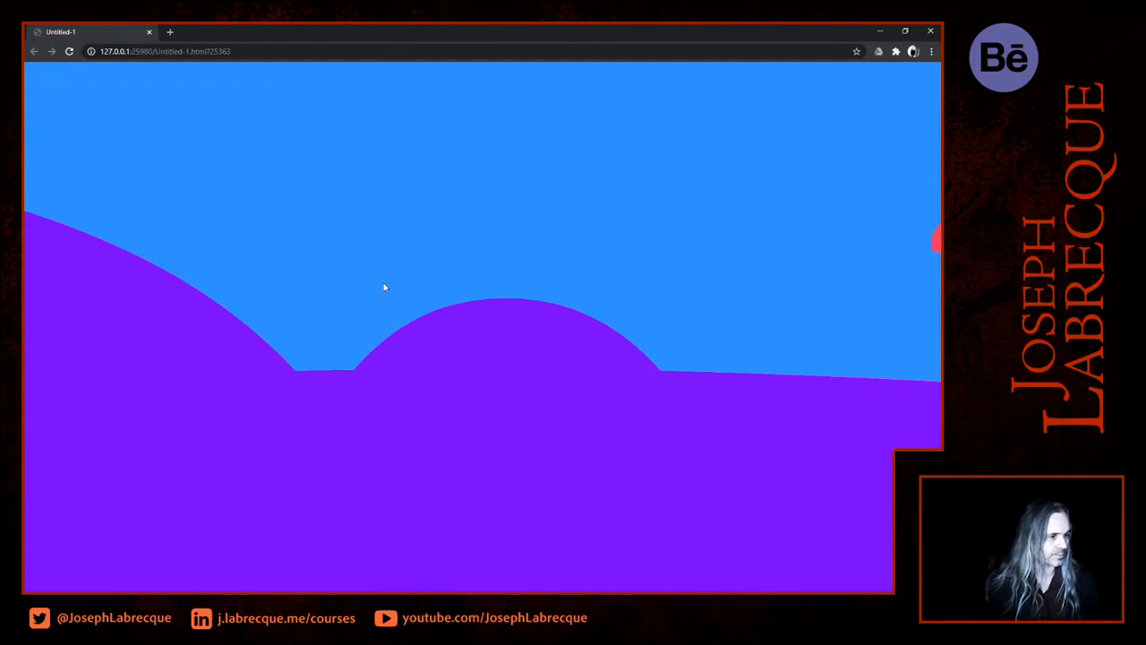
left_click_drag(384, 283, 736, 269)
left_click_drag(244, 293, 514, 294)
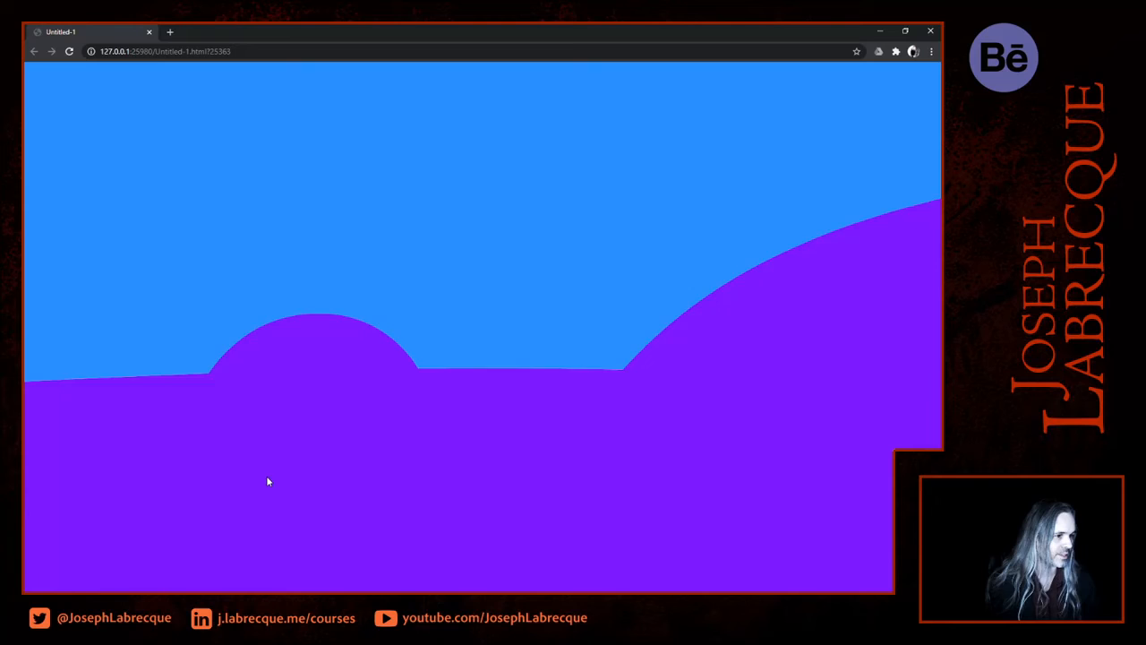
left_click_drag(267, 482, 310, 480)
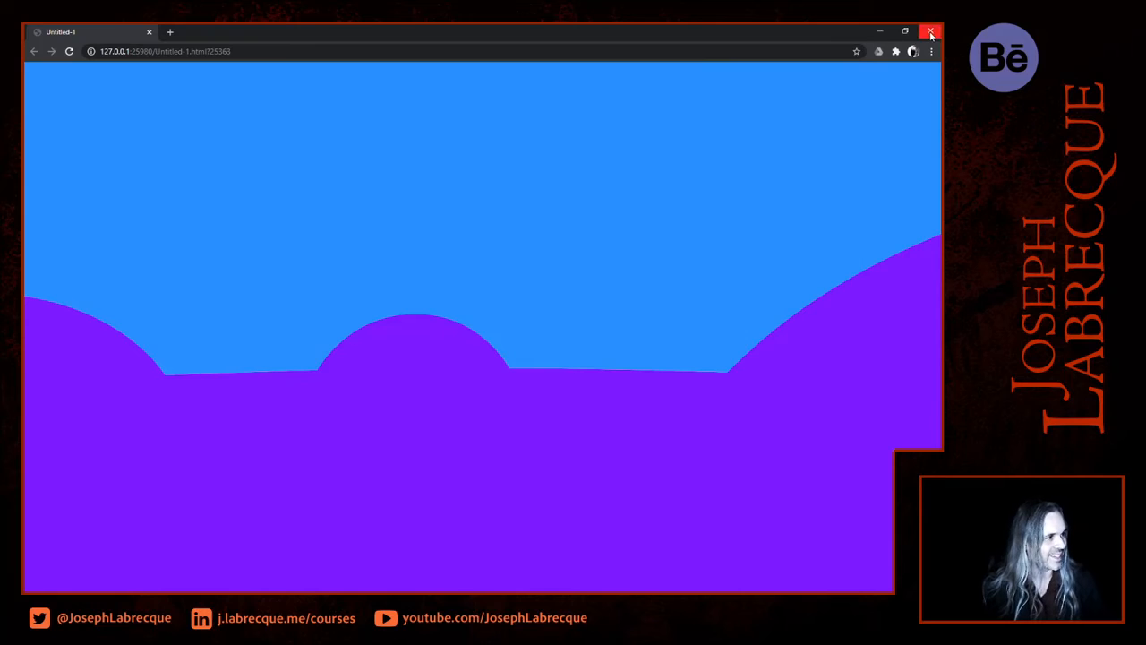
left_click(881, 37)
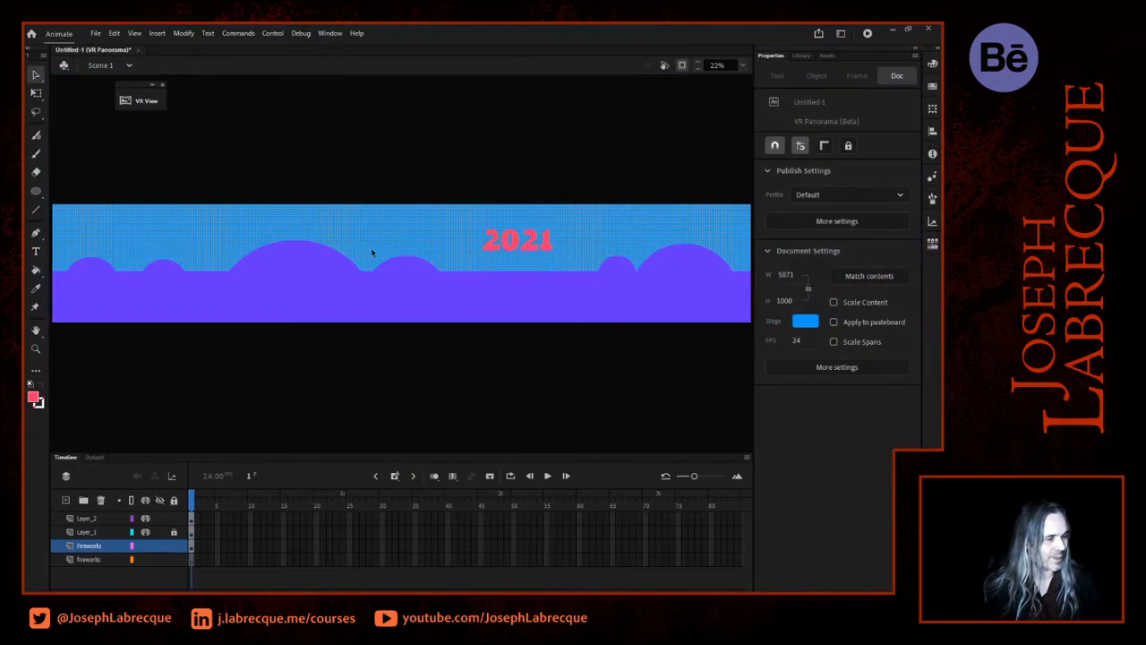
Hide Layer_1, select the Fireworks movie clip and raise it to a Y position of -278
left_click(159, 546)
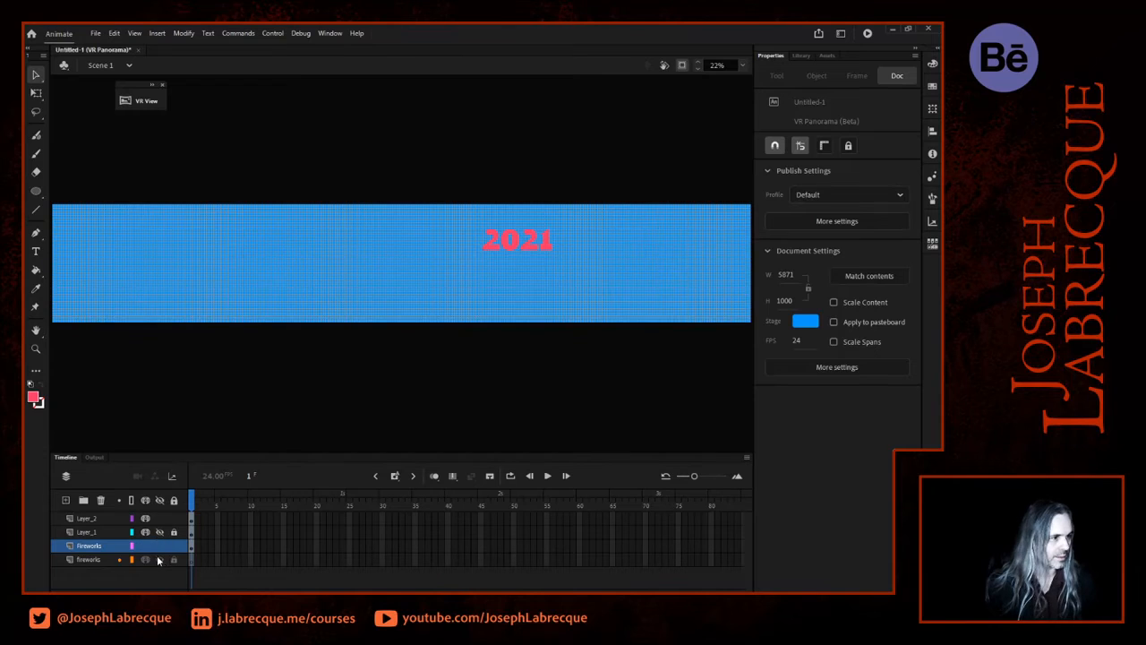
left_click(192, 546)
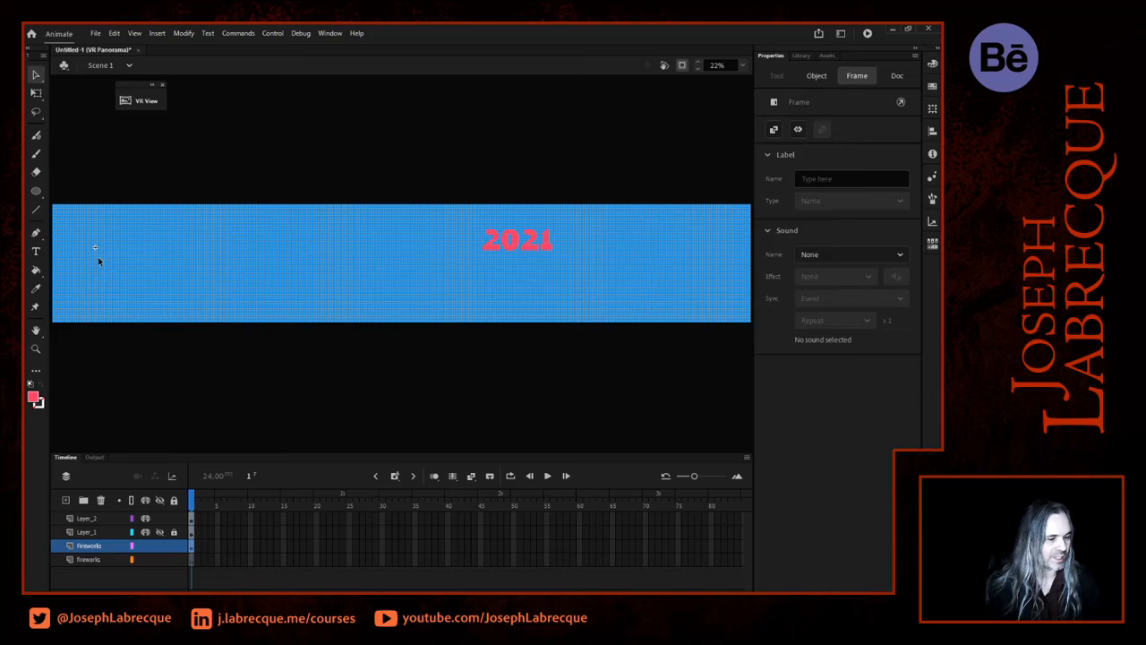
left_click(822, 77)
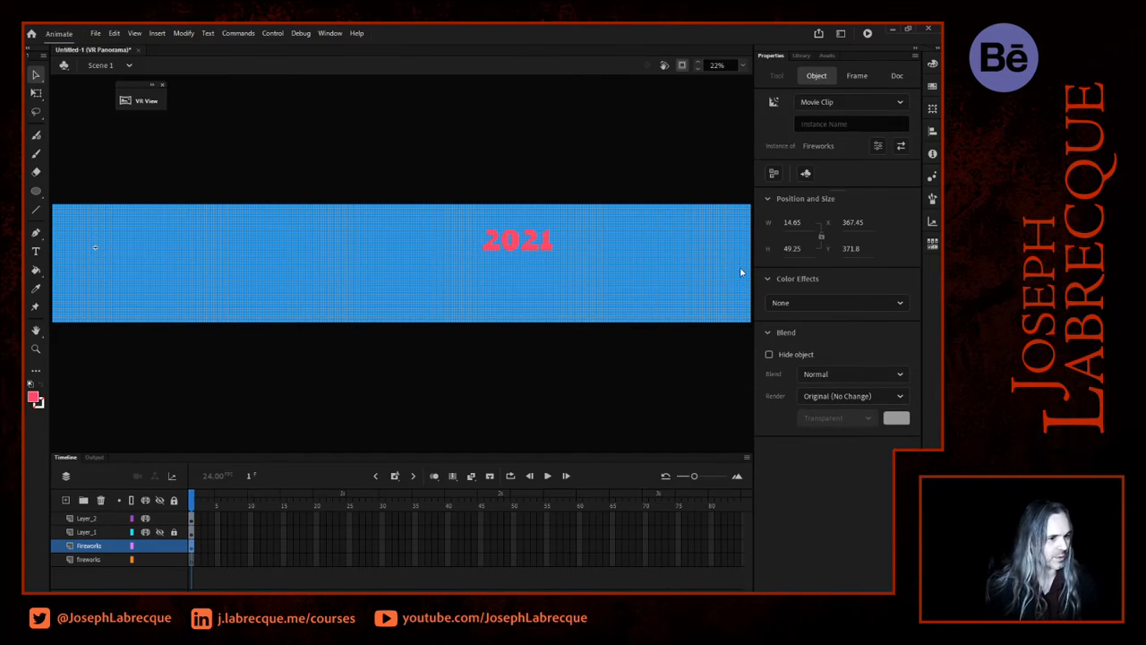
left_click(94, 457)
left_click(65, 457)
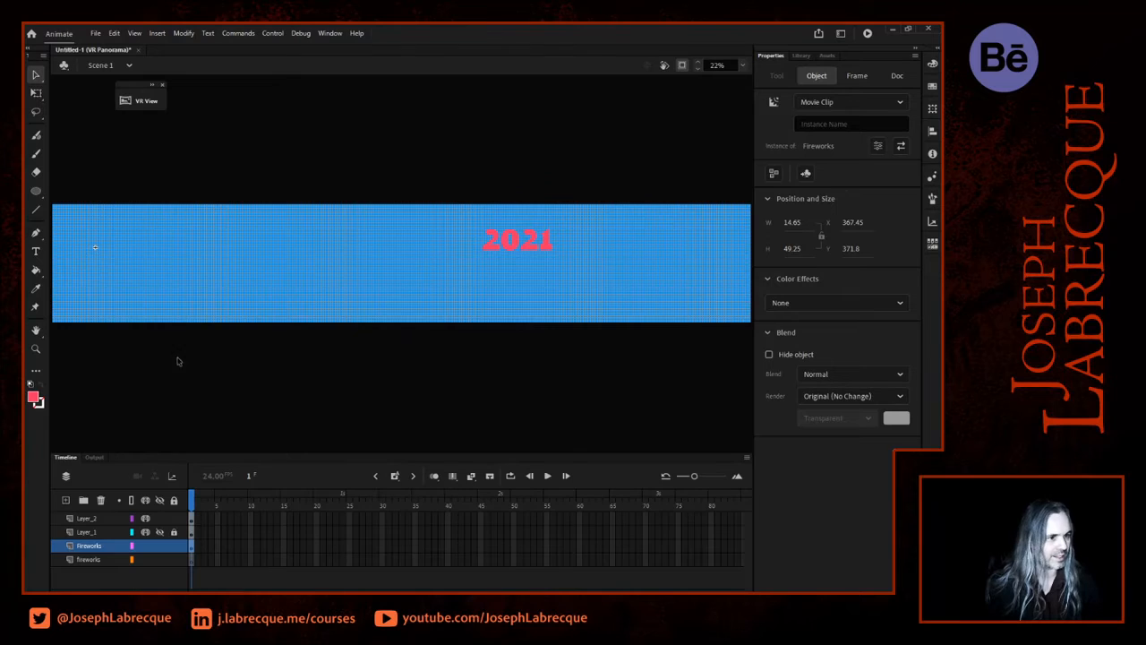
left_click_drag(850, 249, 733, 246)
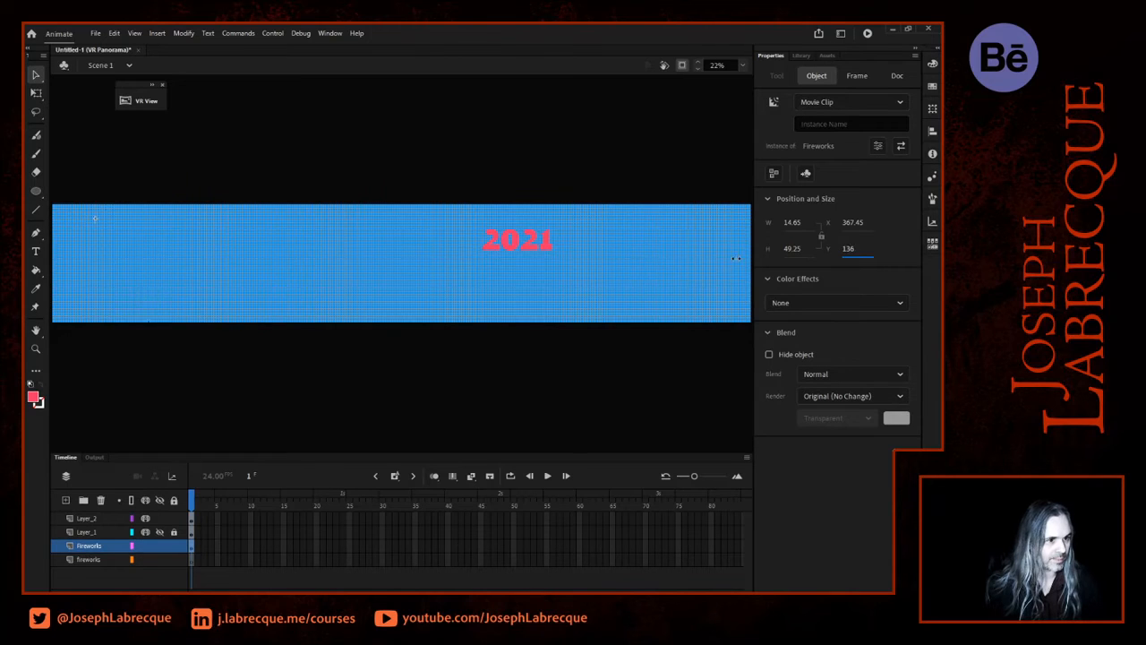
Test the panorama in the browser, look around to check the fireworks' height above the hills and close the test window
left_click(867, 33)
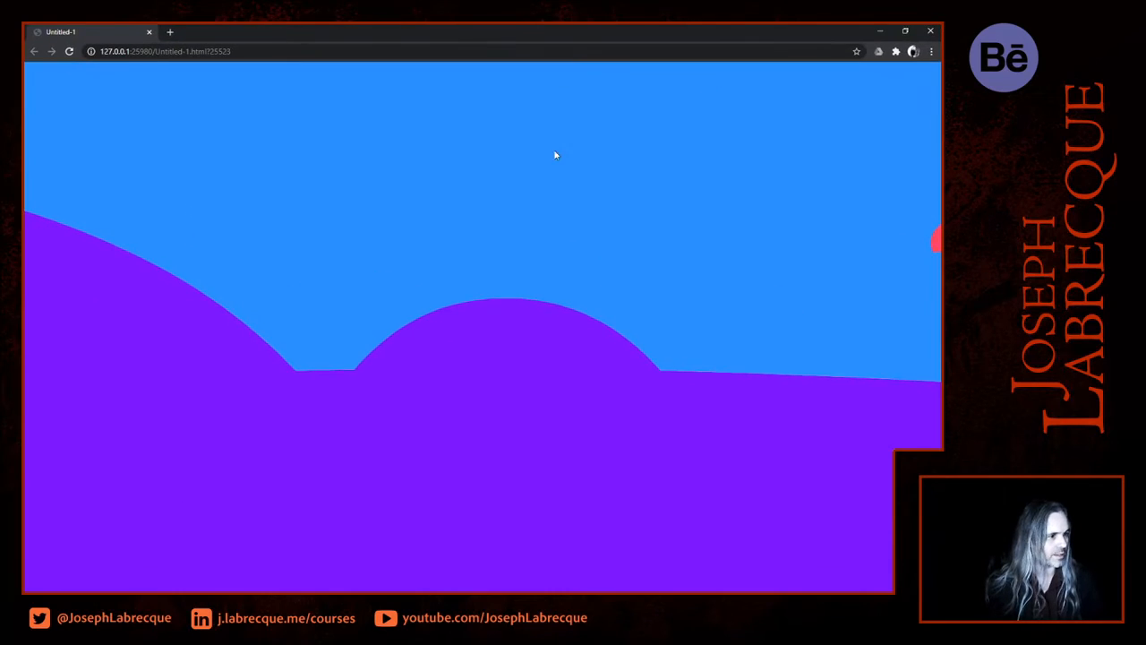
left_click_drag(316, 284, 519, 299)
mouse_move(200, 437)
left_mouse_down()
mouse_move(256, 443)
mouse_move(197, 442)
left_mouse_up()
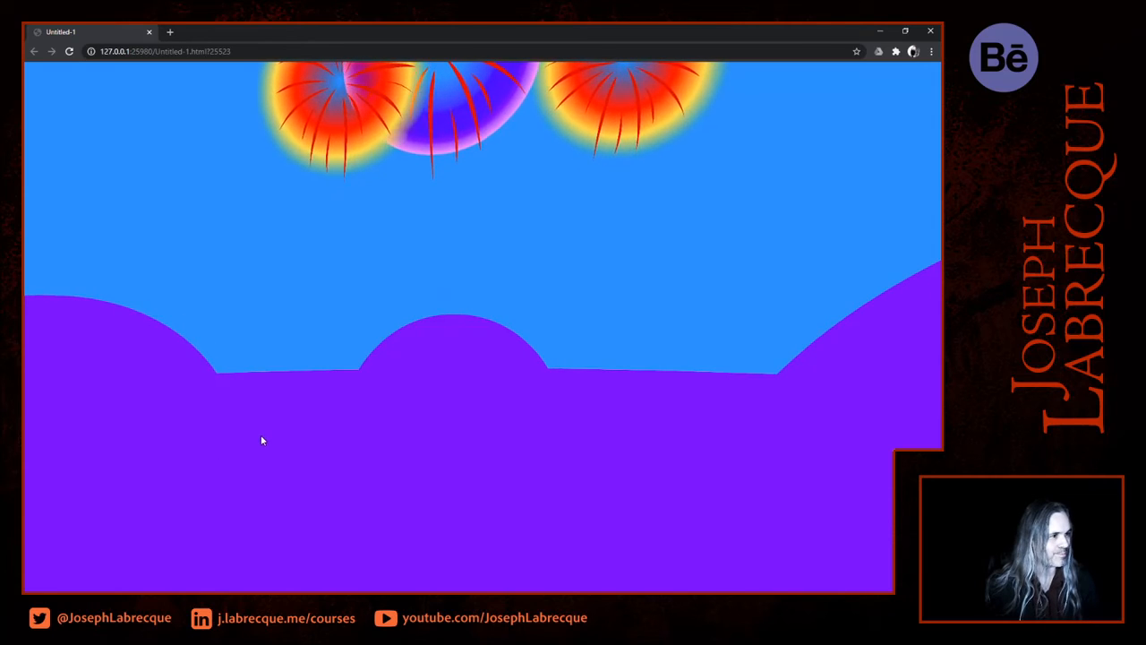
left_click(930, 31)
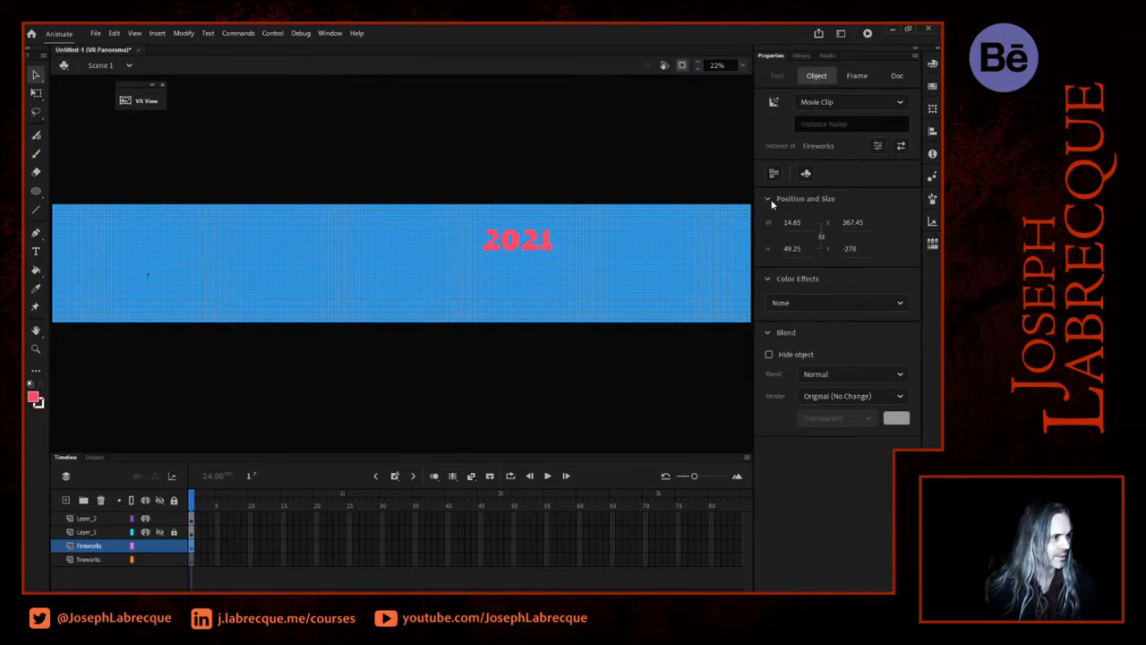
Lower the Fireworks movie clip to a Y position of -102 and check it in a maximized browser test window
left_click_drag(860, 250, 929, 235)
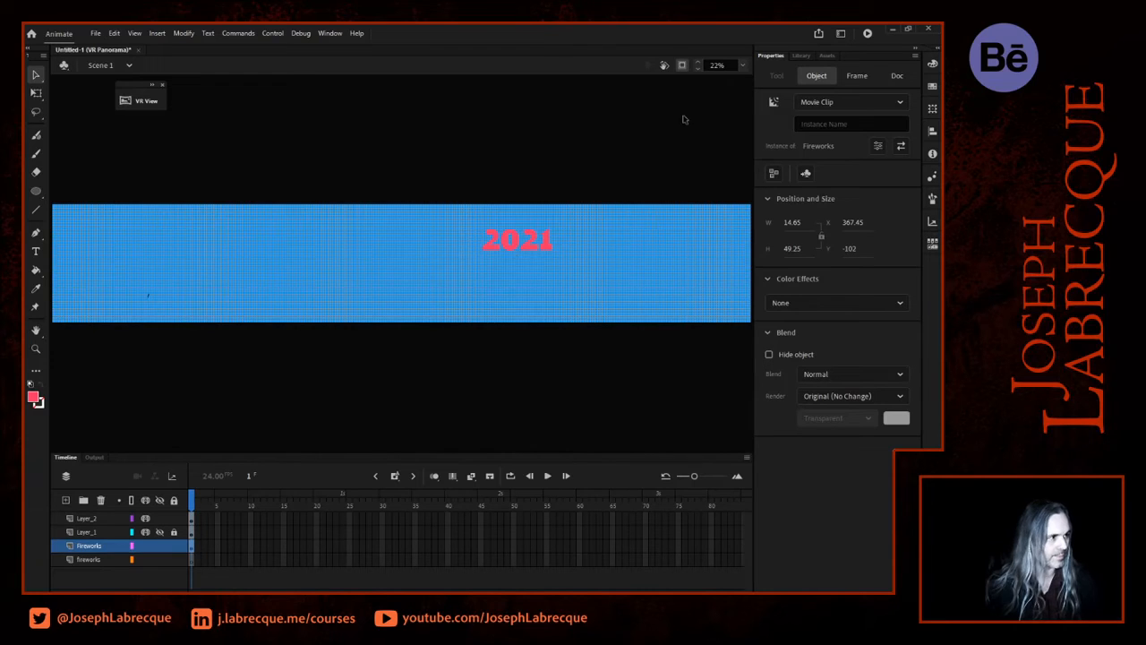
left_click(867, 33)
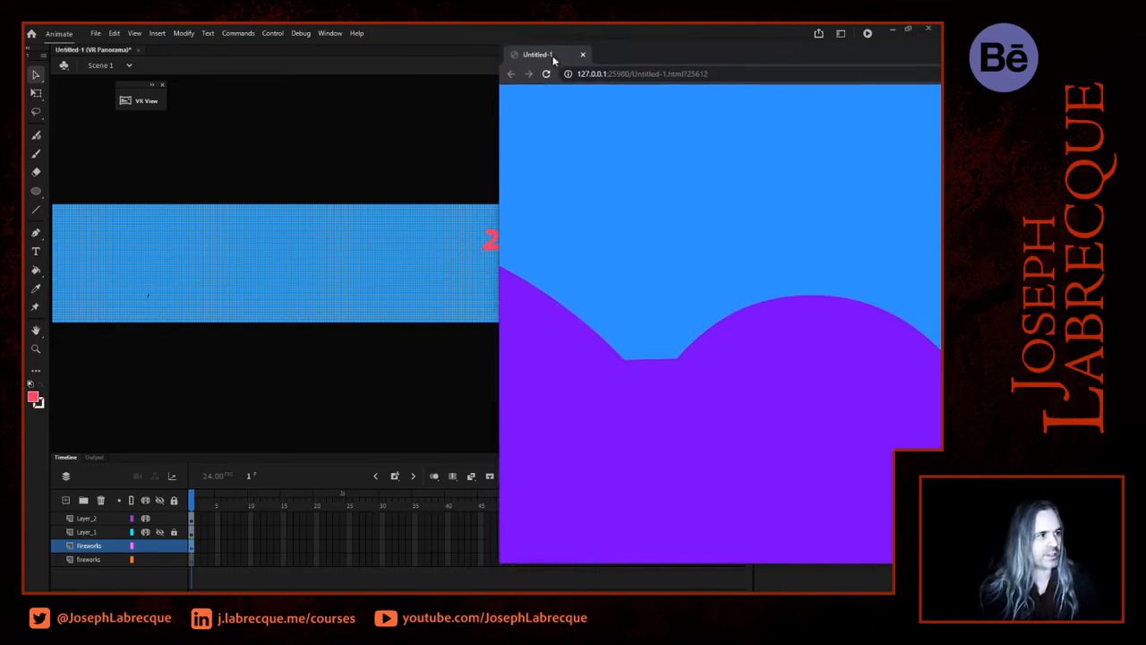
left_click_drag(553, 59, 317, 75)
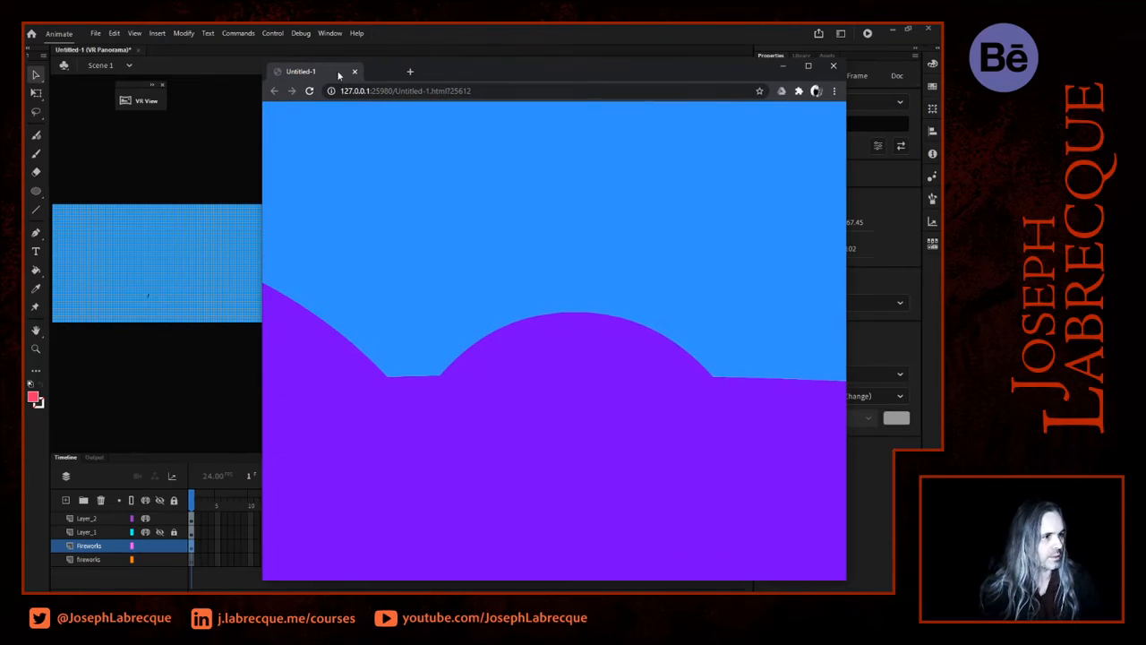
left_click(813, 73)
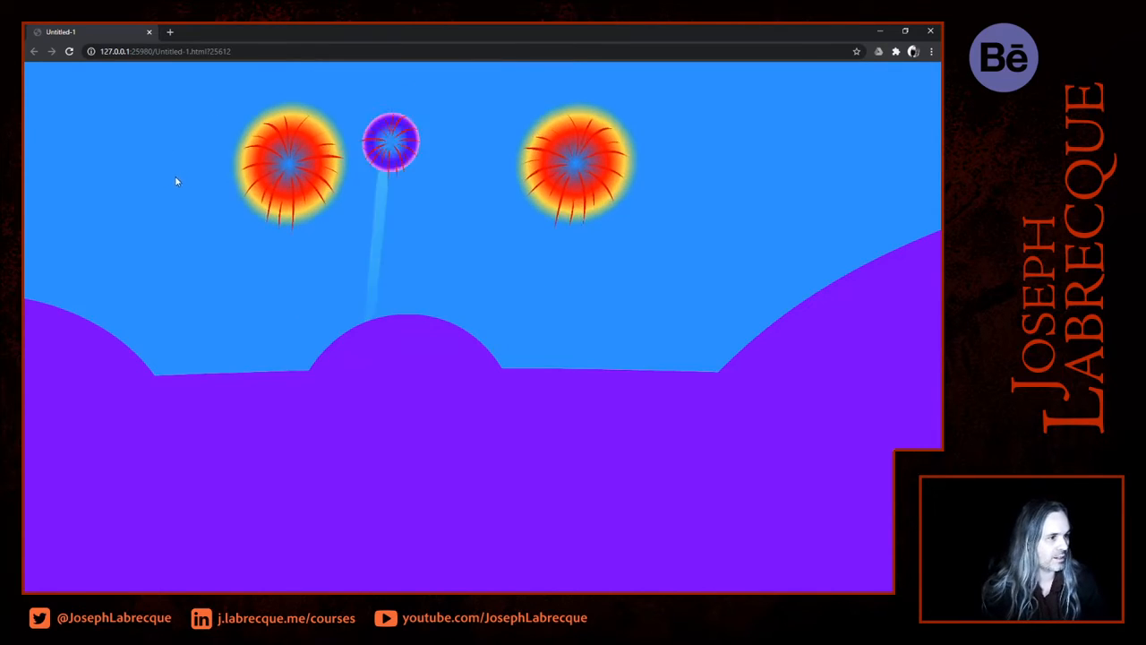
Open the browser's developer tools, widen the console to examine its messages, and close the tools and the test window
left_click(932, 51)
mouse_move(848, 212)
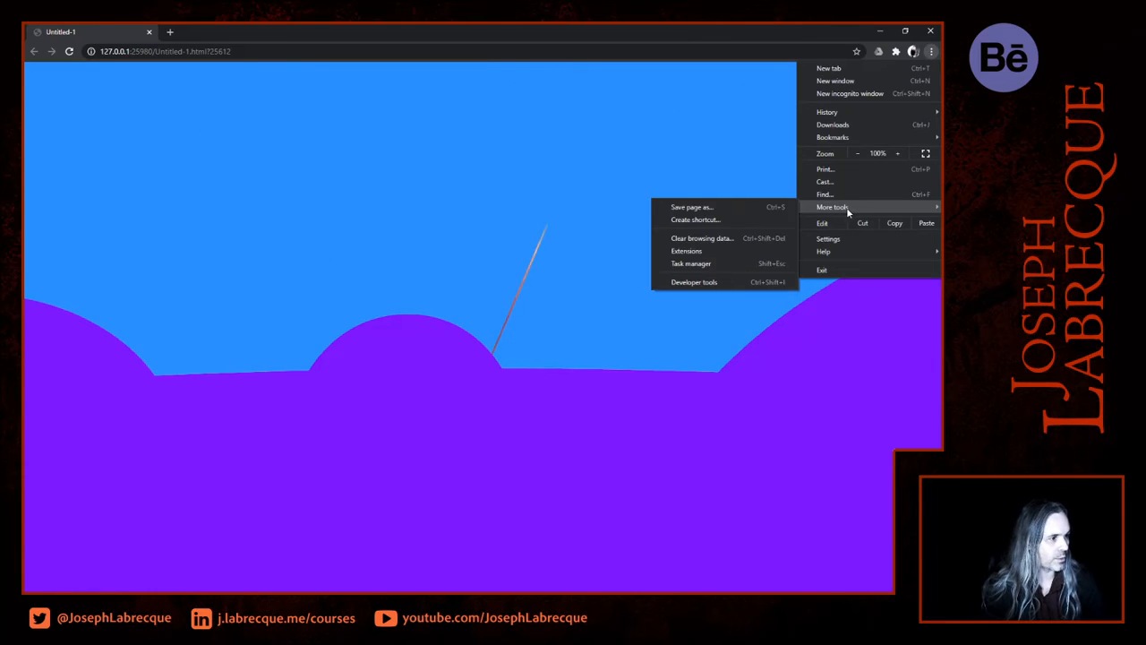
left_click(685, 283)
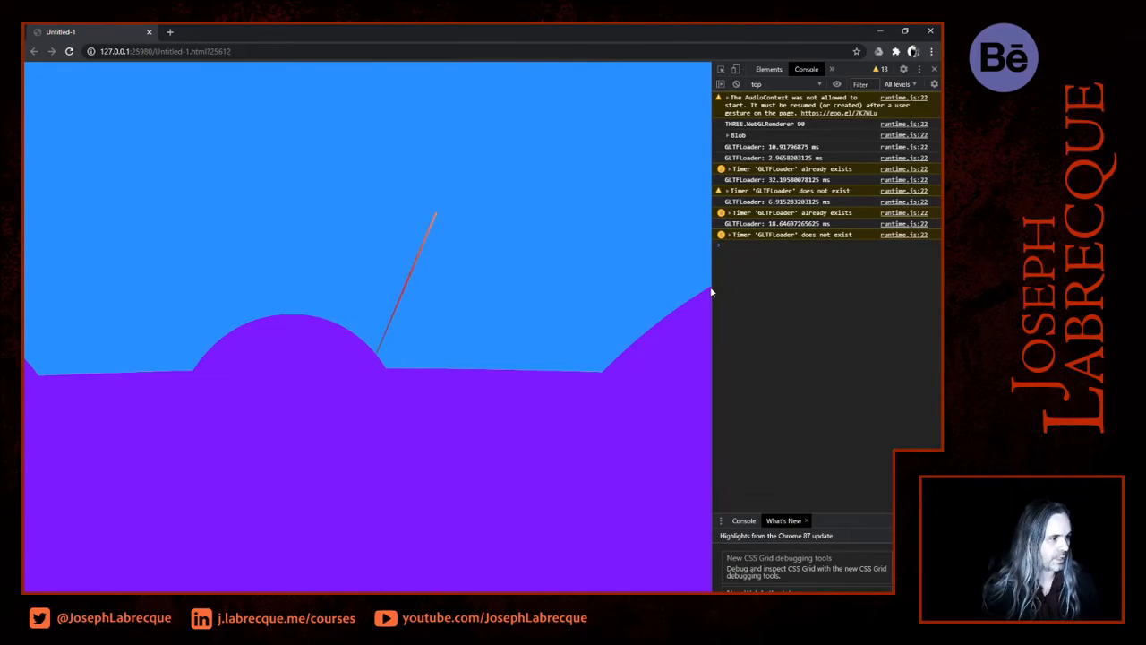
left_click_drag(711, 286, 432, 308)
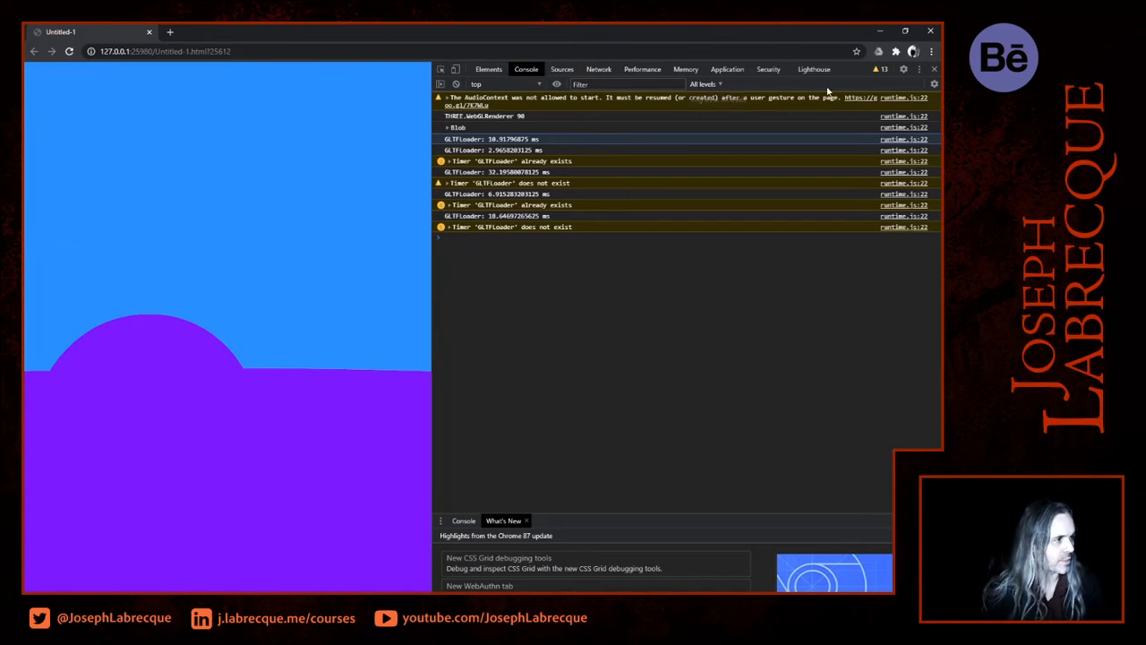
left_click(934, 69)
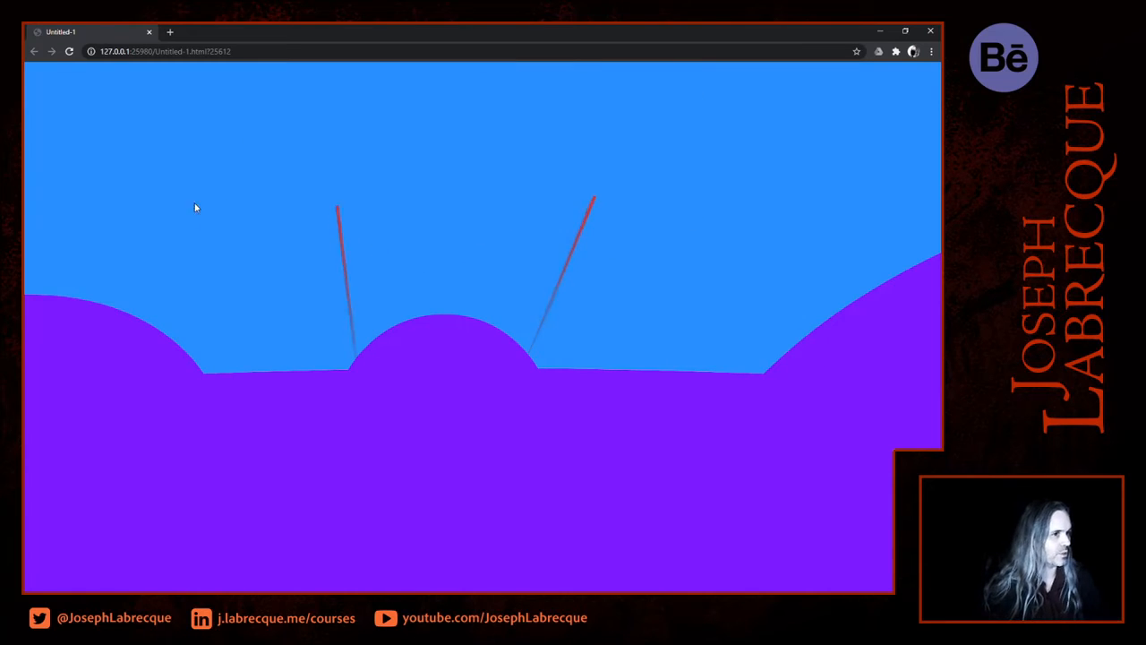
left_click(931, 32)
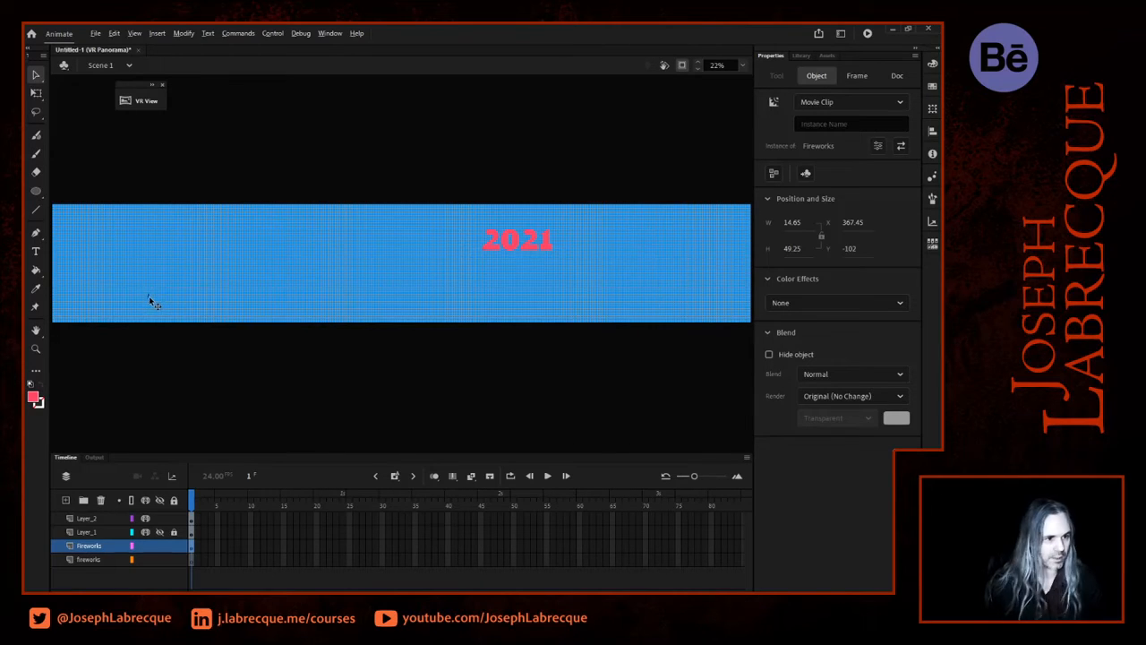
Place several copies of the Fireworks movie clip across the panorama at varying heights and show Layer_1 again
mouse_move(149, 296)
left_mouse_down()
mouse_move(704, 299)
mouse_move(357, 286)
mouse_move(457, 328)
left_mouse_up()
left_click_drag(270, 299, 187, 263)
left_click_drag(271, 296, 60, 303)
left_click_drag(519, 301, 631, 269)
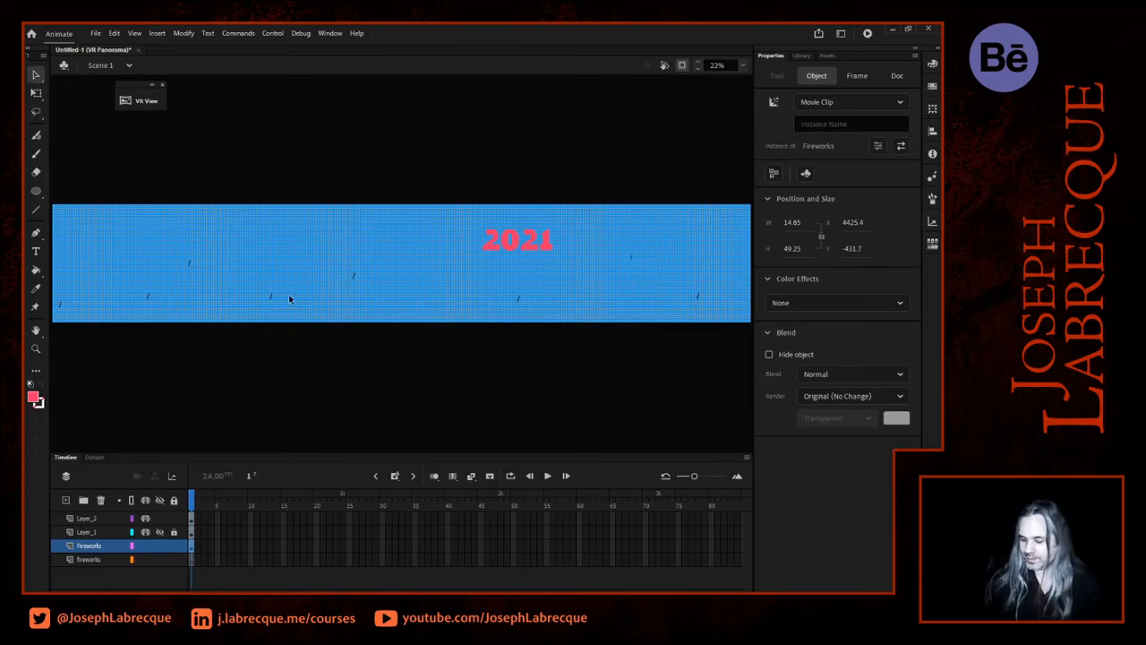
left_click_drag(276, 301, 463, 288)
left_click(160, 532)
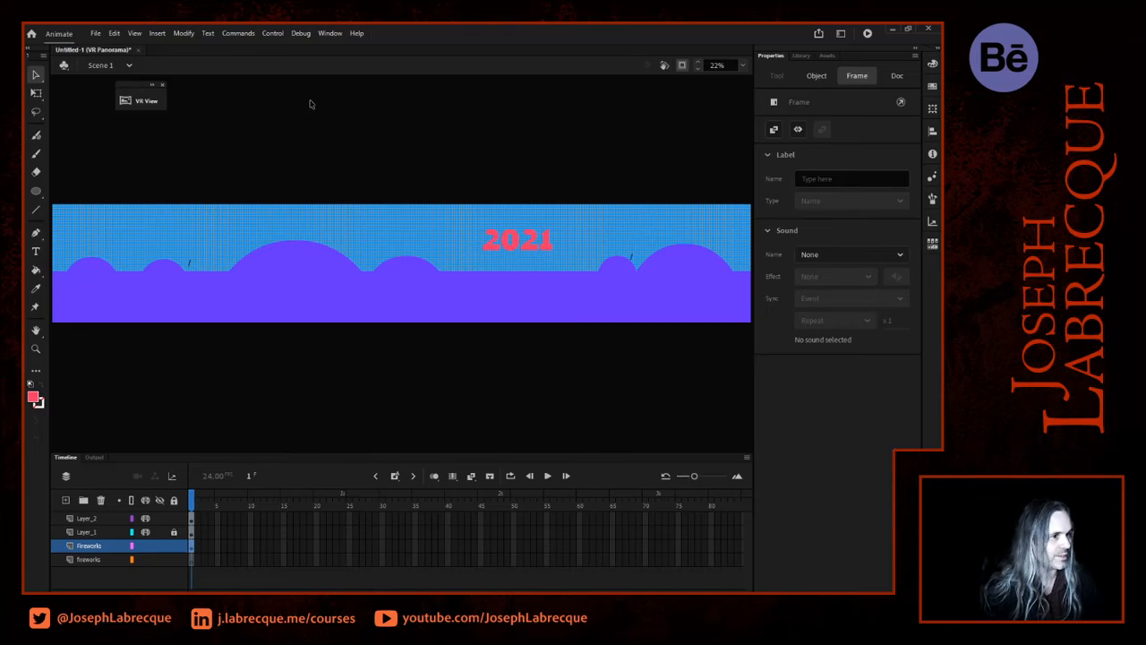
Test the panorama in a maximized browser window, look around at the fireworks, minimize it and close the leftover older test window
left_click(866, 33)
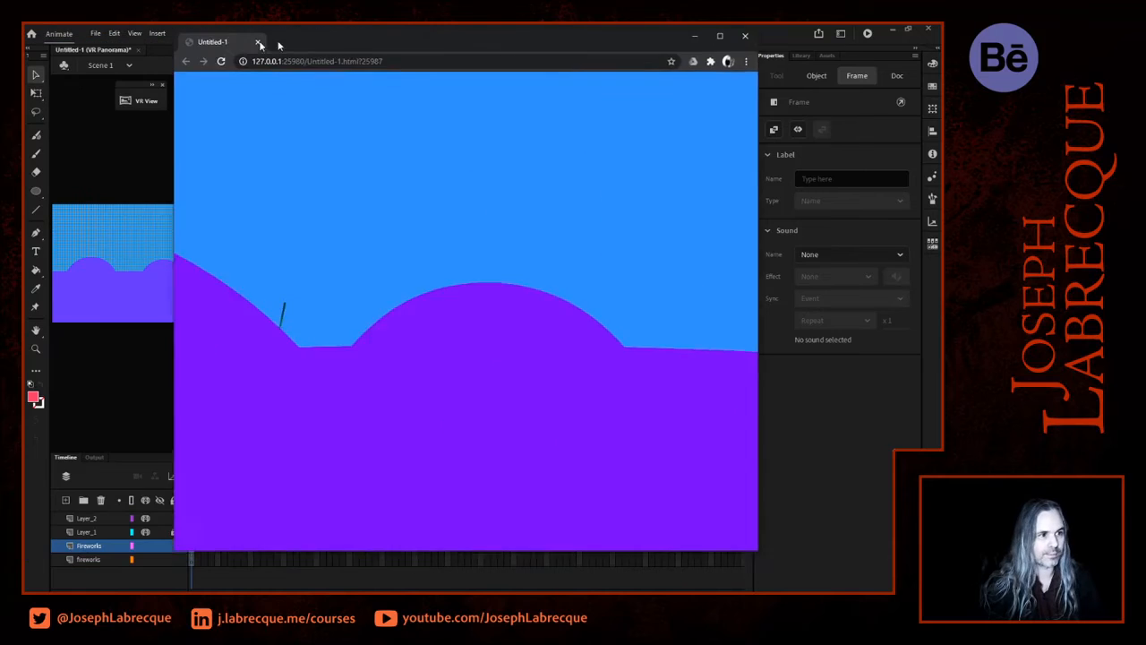
left_click(761, 49)
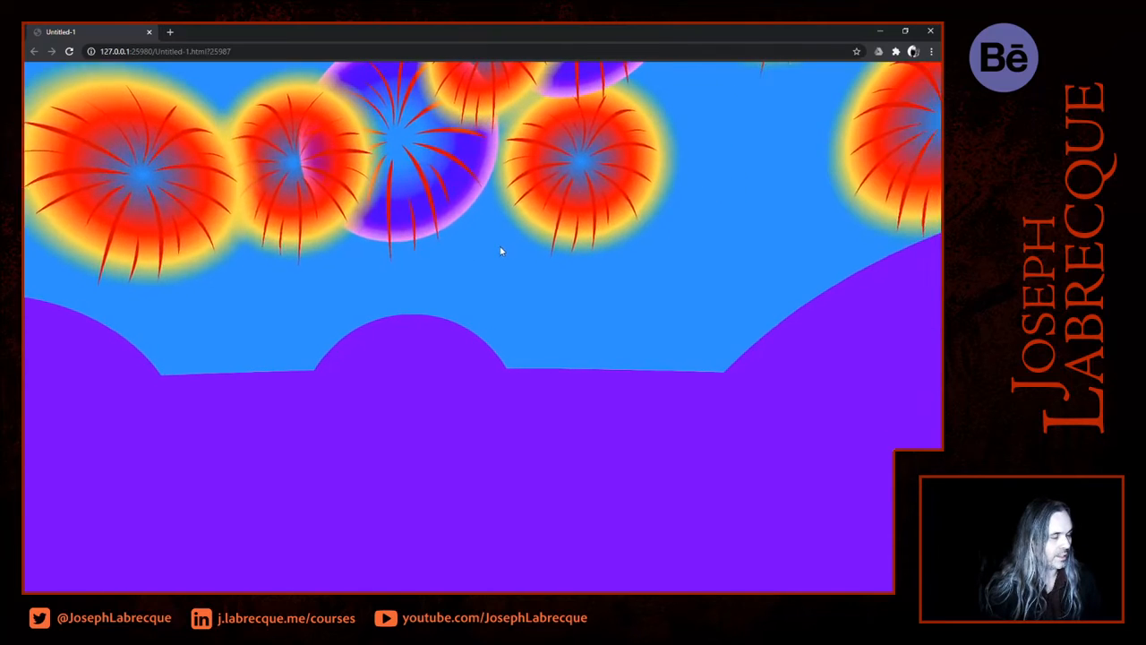
left_click(882, 33)
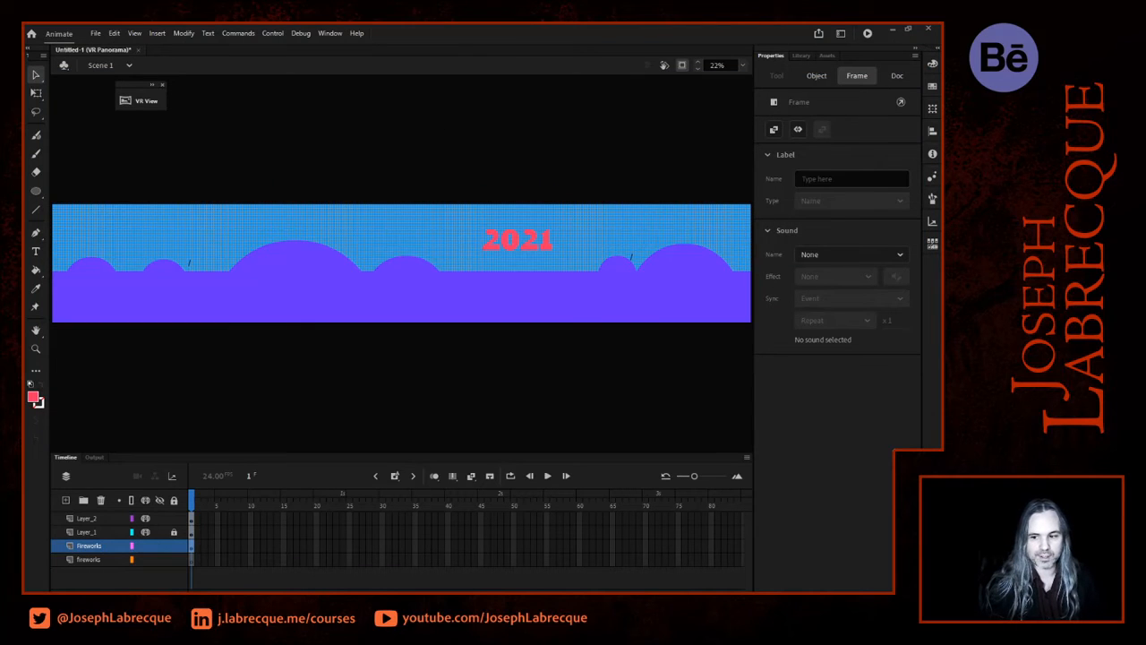
key("alt+Tab")
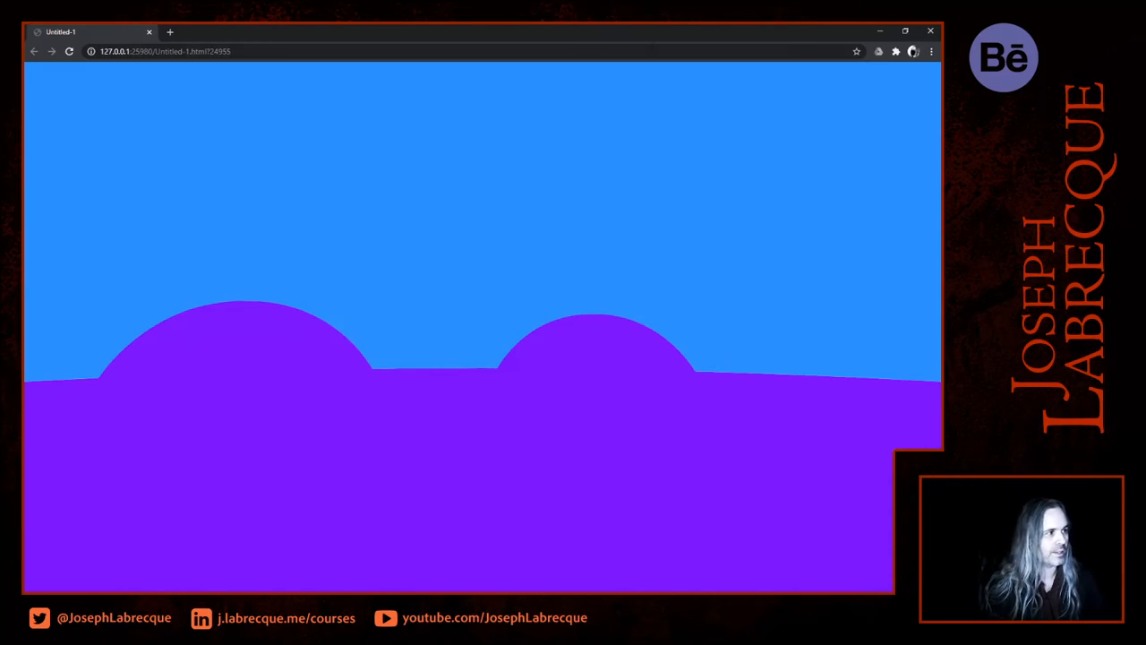
left_click(931, 31)
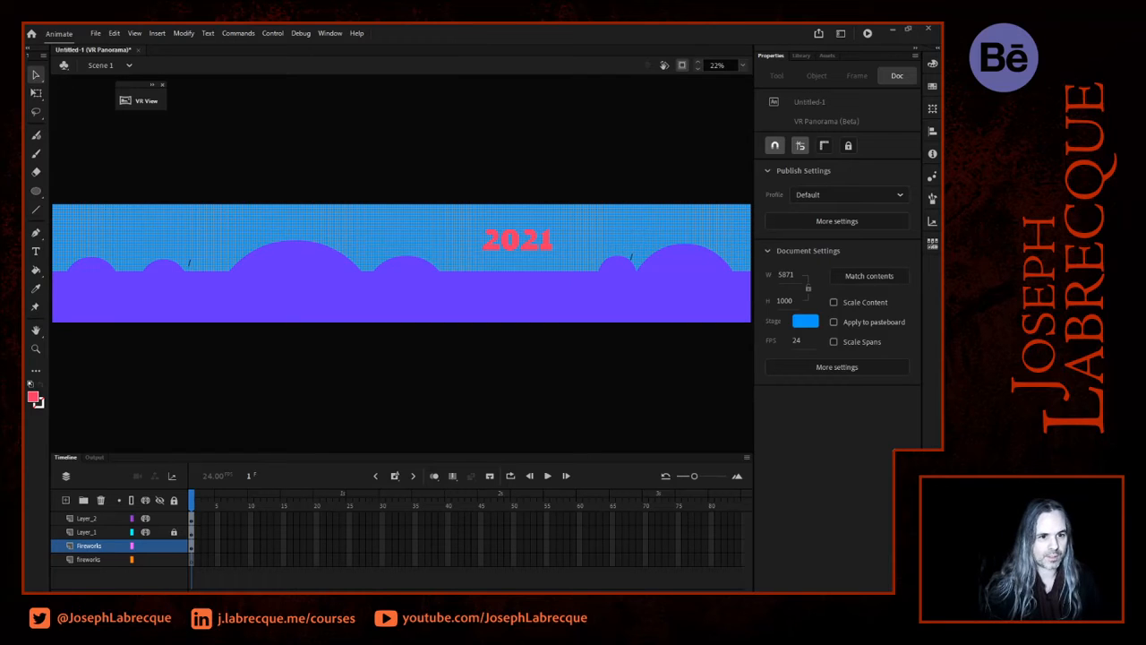
Hide Layer_1 and insert frames across all layers to extend the timeline to frame 72
left_click(161, 532)
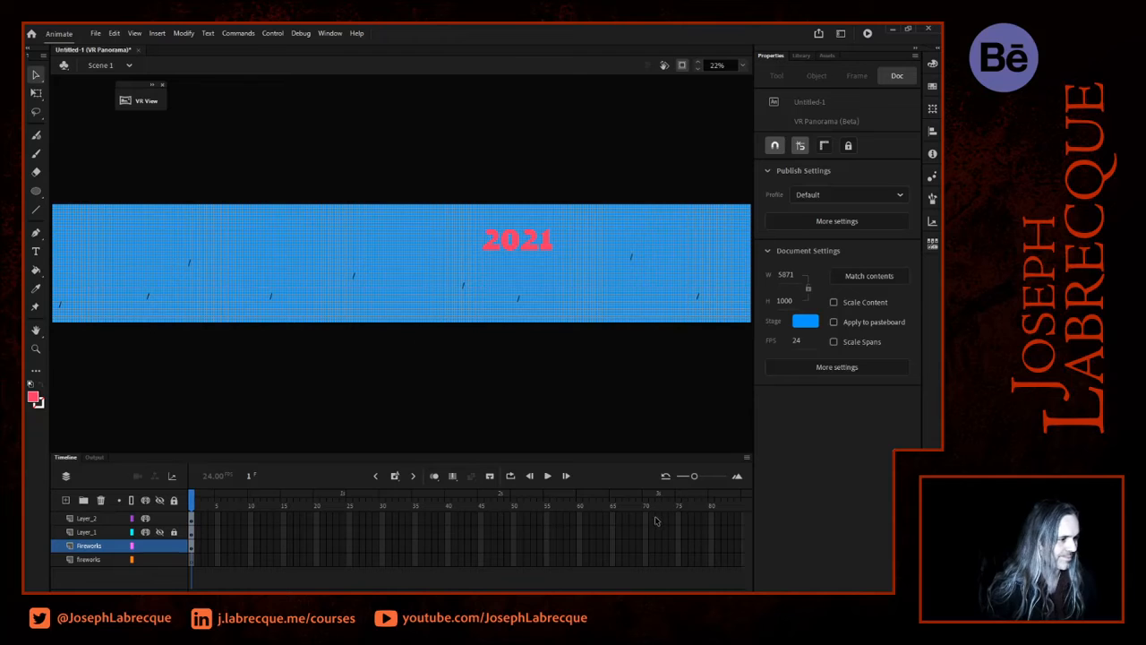
left_click_drag(659, 519, 657, 584)
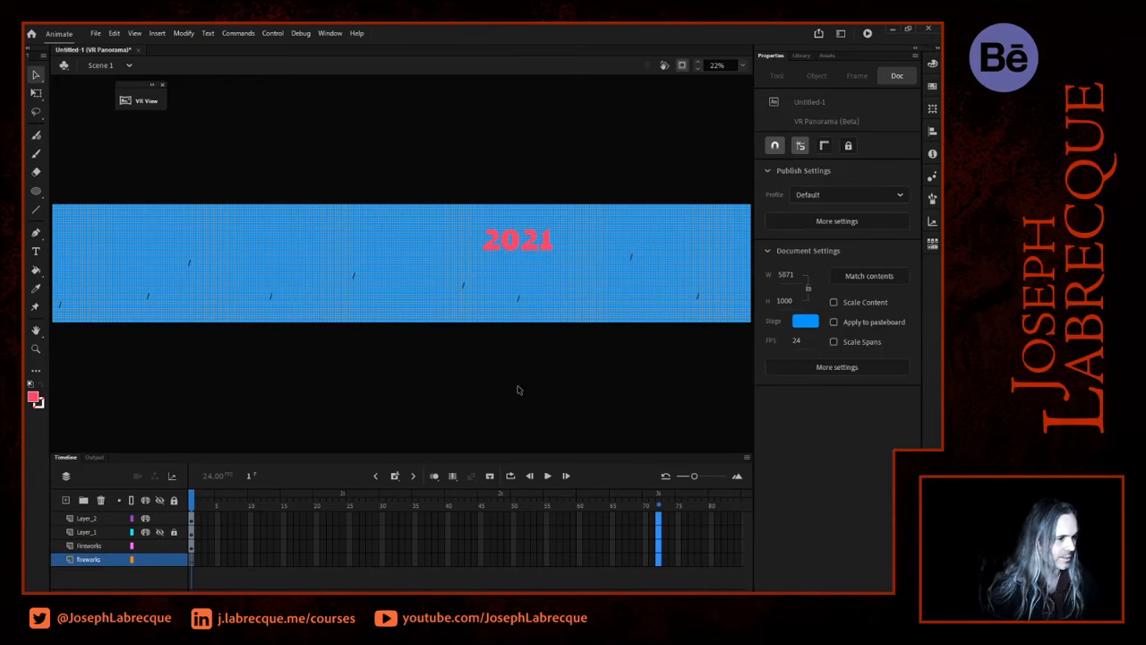
left_click(394, 477)
left_click(410, 532)
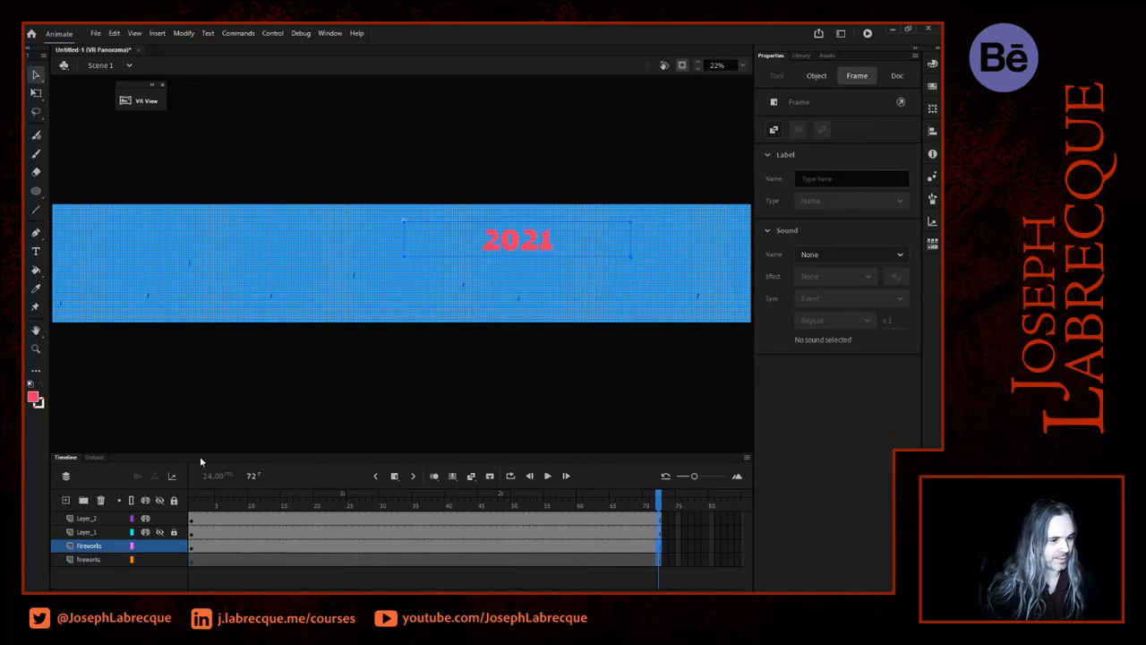
Select all movie clip instances on frame 1 of the Fireworks layer and magnify the stage to 200%
left_click(193, 548)
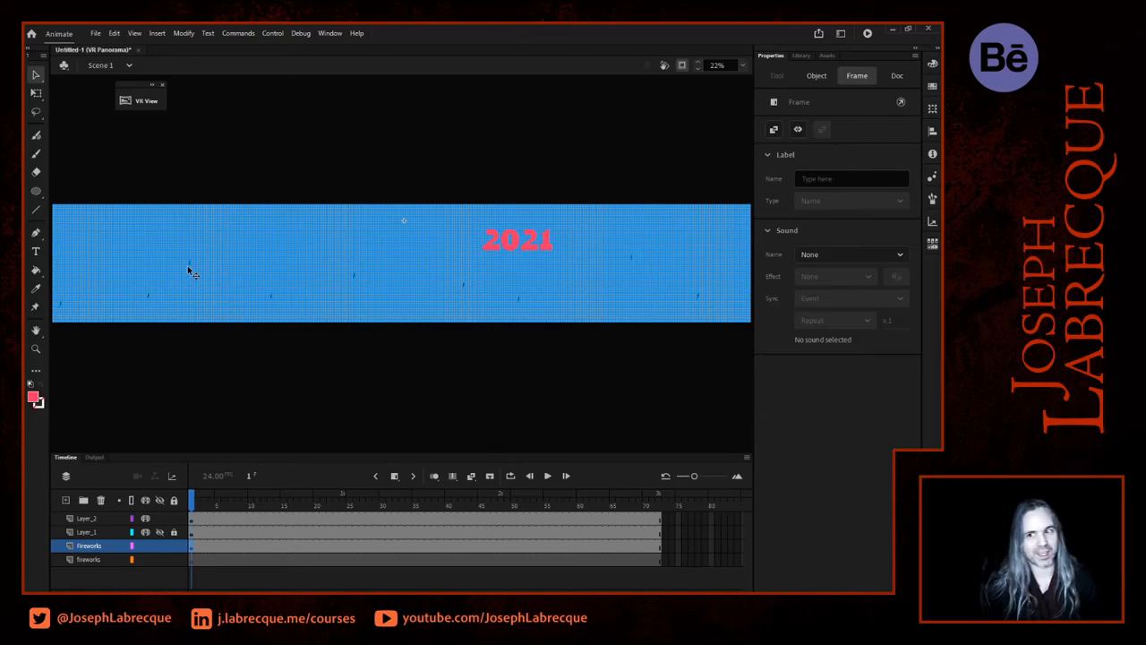
left_click(742, 65)
left_click(753, 158)
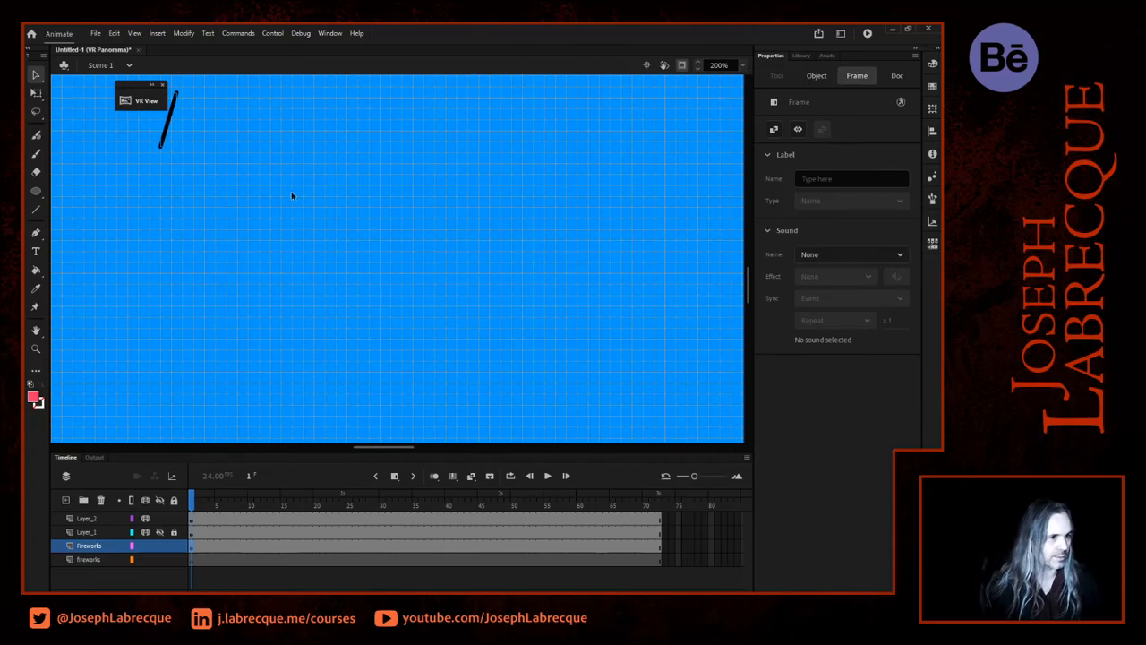
Try to distribute the selected Fireworks instances to keyframes and undo it
right_click(168, 134)
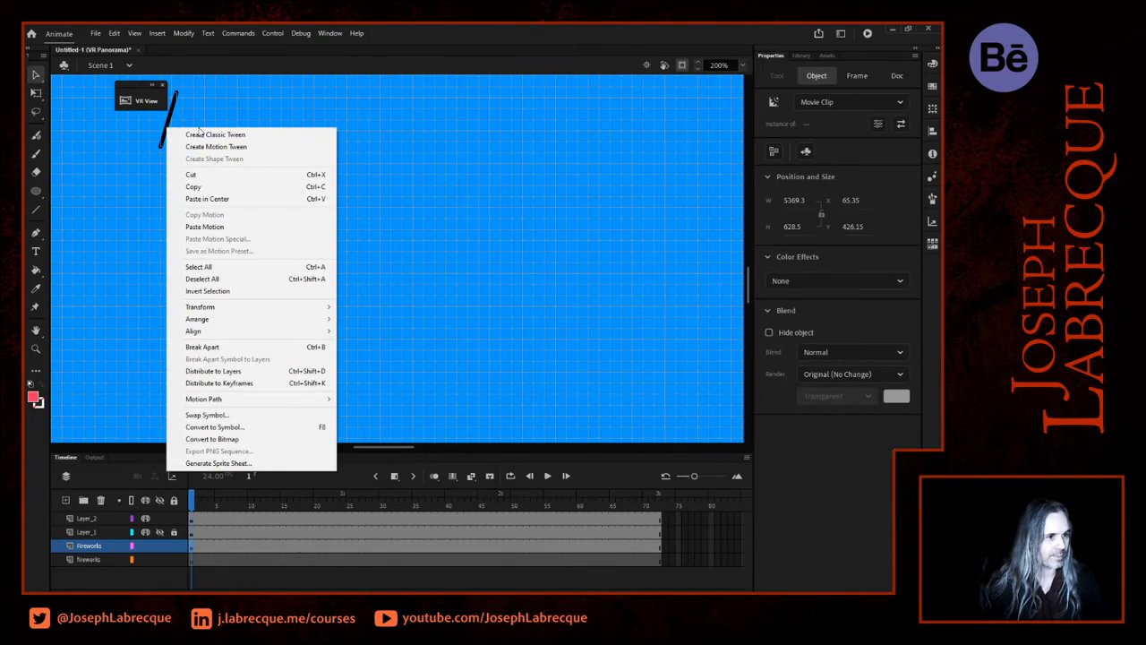
left_click(258, 385)
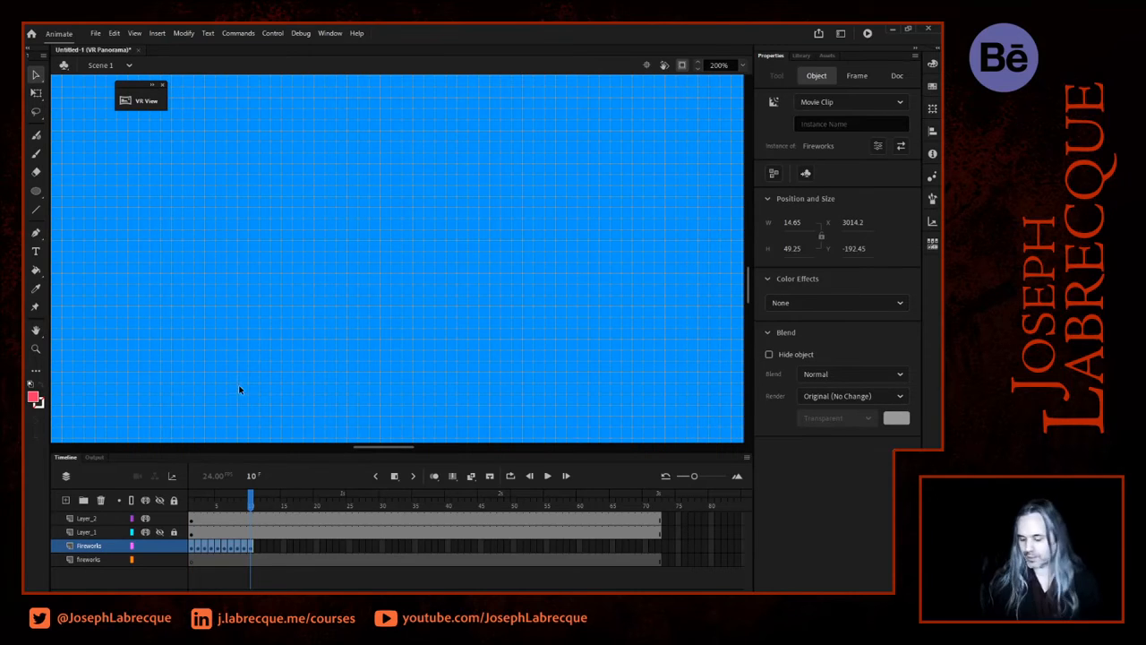
key("ctrl+z")
Distribute the selected Fireworks instances to separate layers and enlarge the timeline to show all the layers
right_click(165, 134)
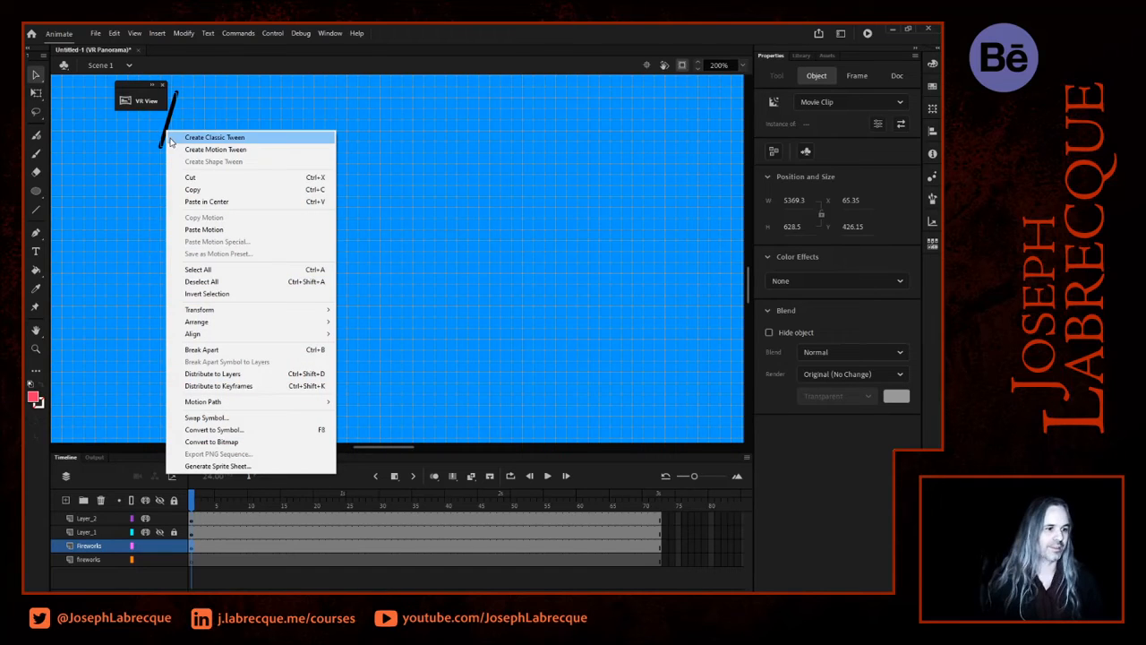
left_click(265, 376)
left_click_drag(278, 452, 259, 289)
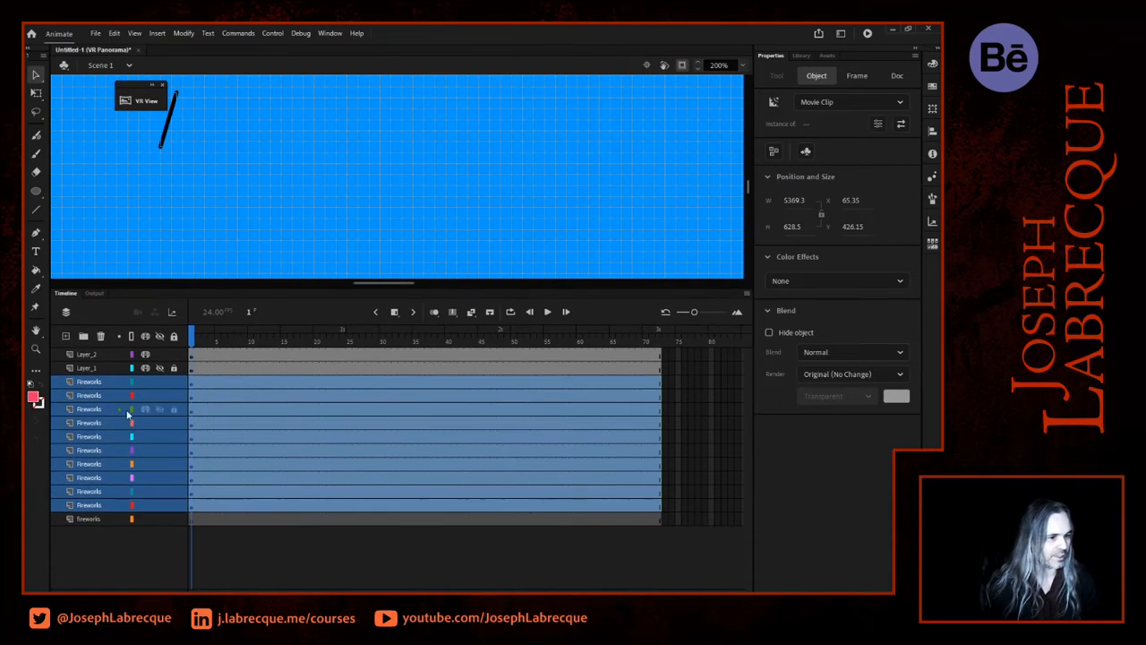
left_click(121, 535)
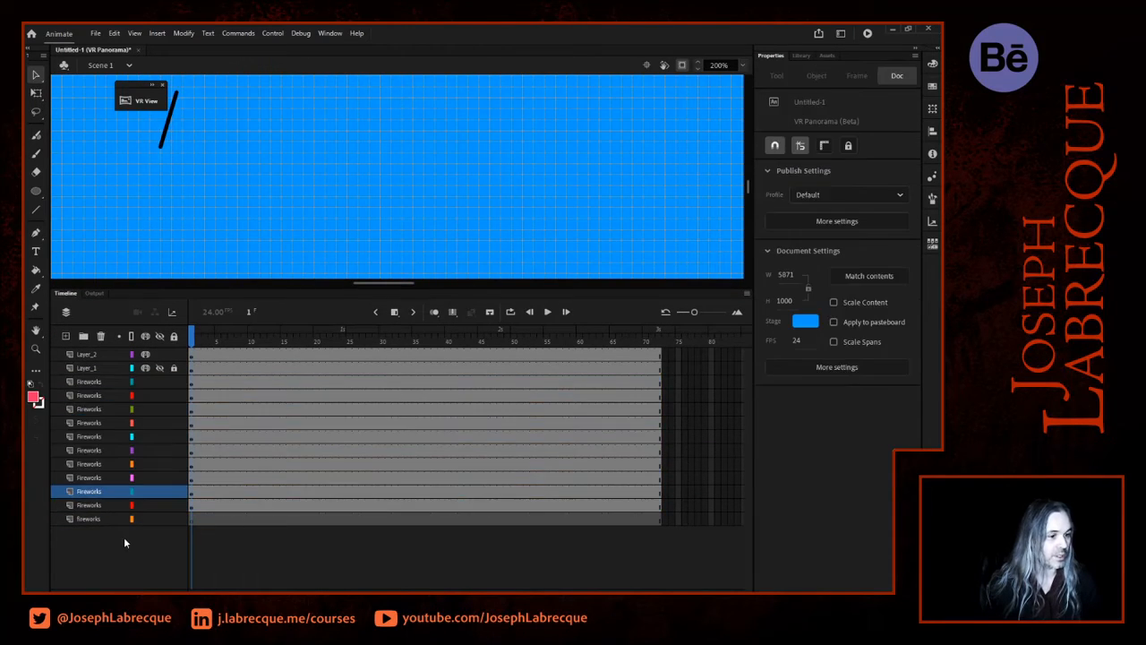
Move the starting keyframes of the second, fifth and third Fireworks layers to frames 33, 23 and 57
left_click(191, 396)
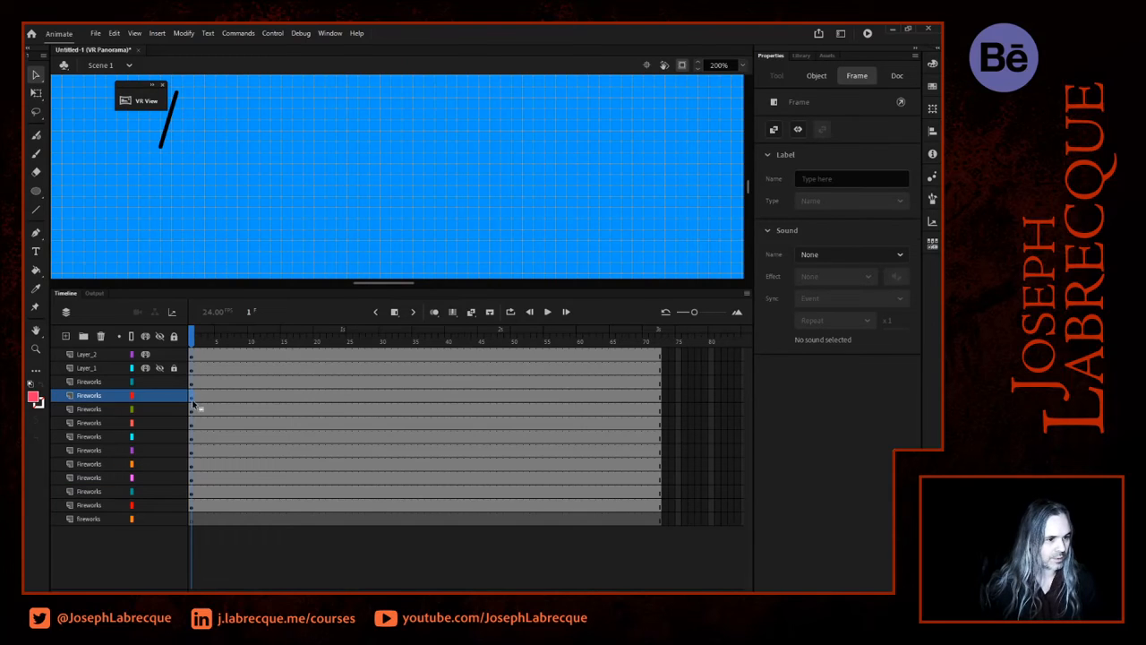
left_click_drag(403, 397, 402, 397)
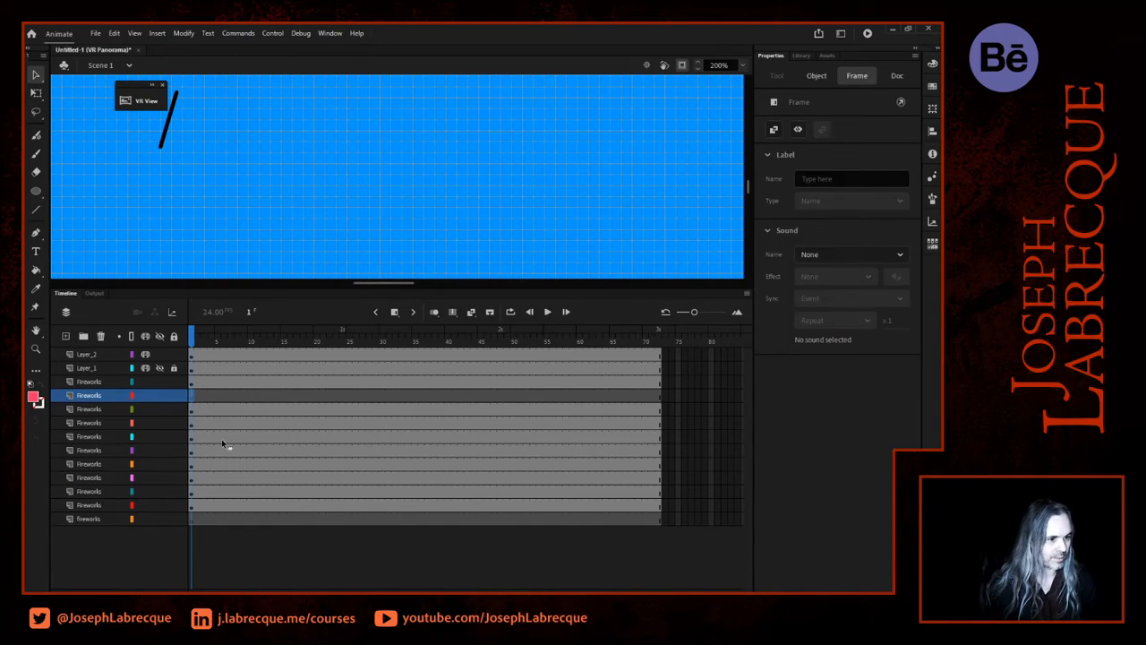
left_click(192, 438)
left_click_drag(193, 437, 334, 438)
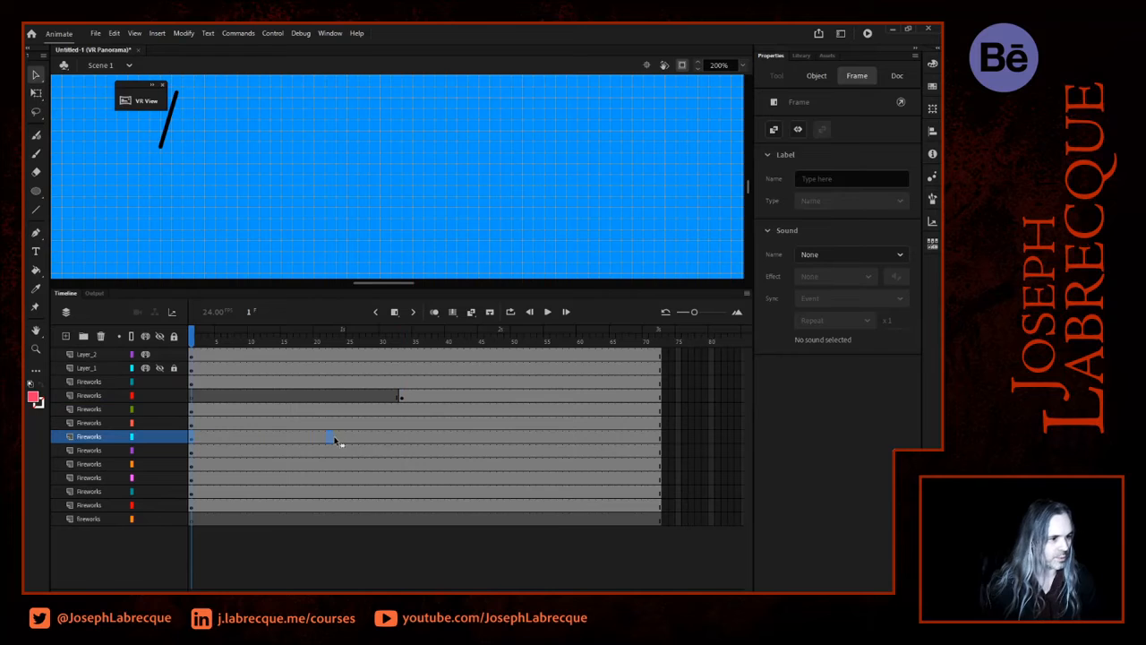
left_click(193, 411)
left_click_drag(192, 412, 411, 421)
left_click_drag(558, 412, 559, 412)
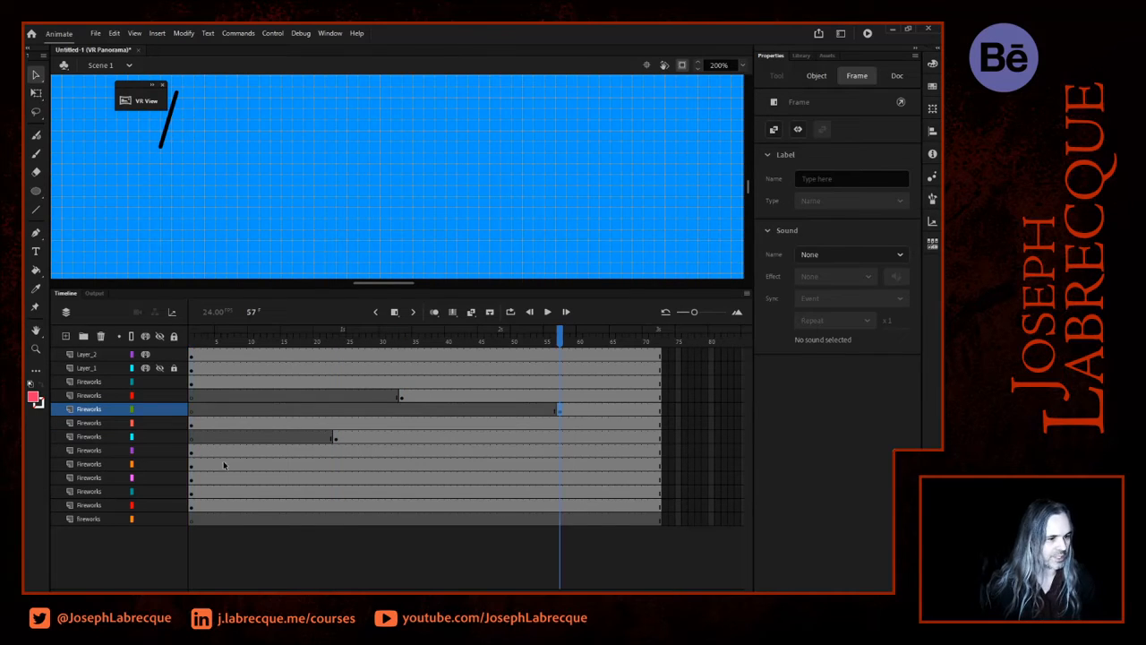
Shift the starting keyframes of the seventh through tenth Fireworks layers to frames 31, 19, 40 and 11, respectively
left_click(194, 464)
left_click_drag(192, 467, 386, 464)
left_click(192, 479)
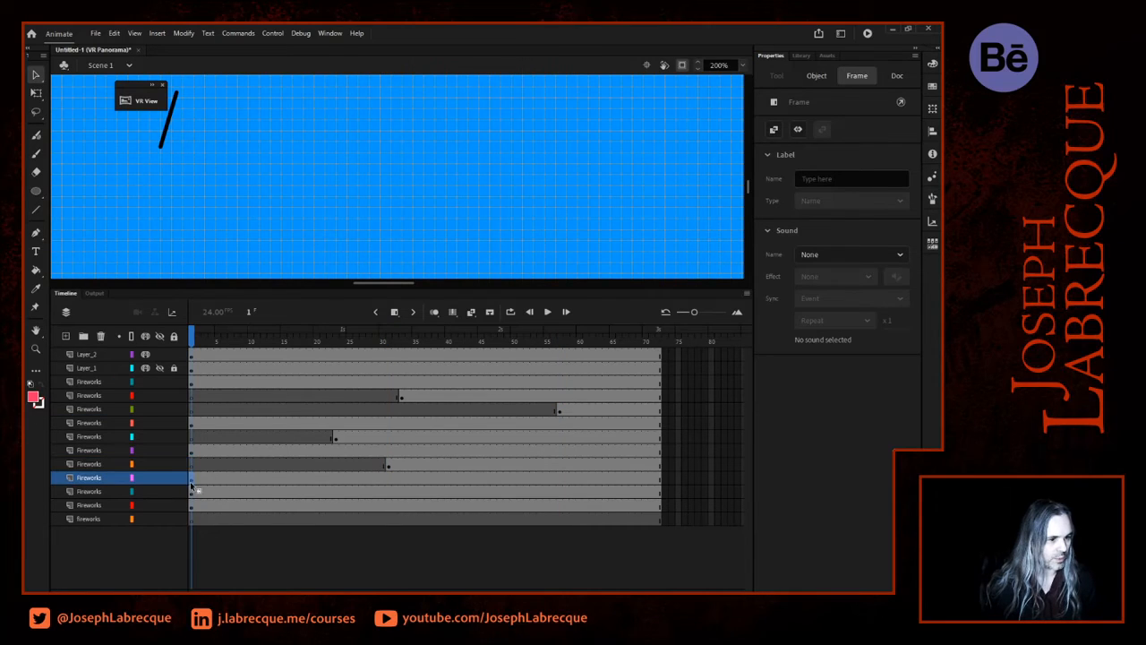
left_click_drag(308, 480, 308, 479)
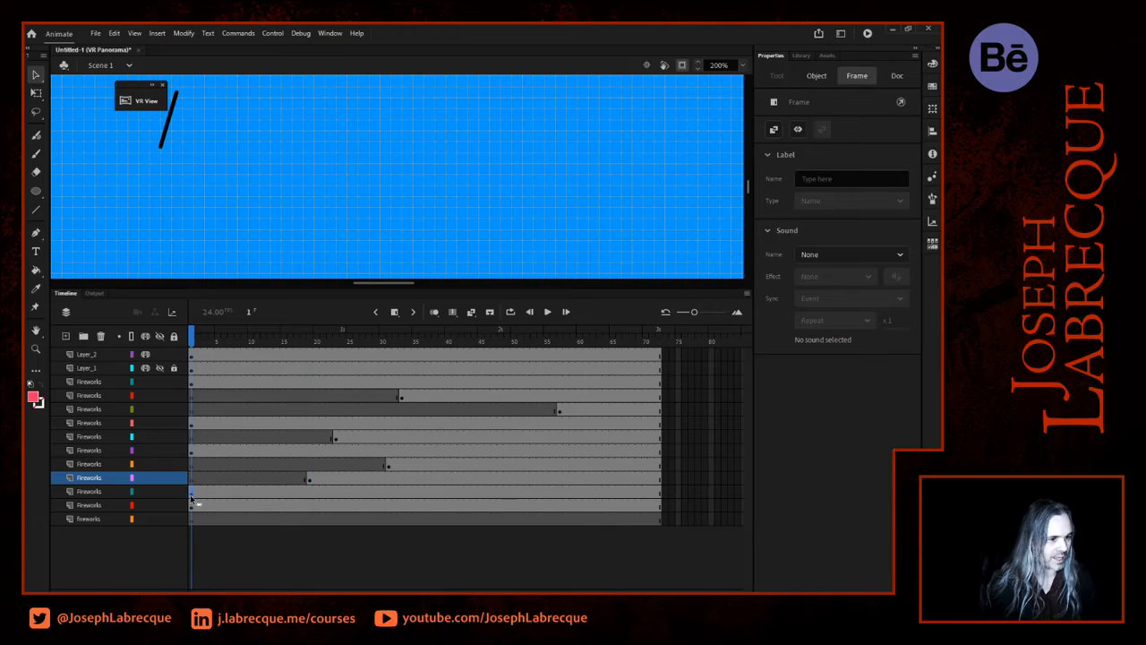
left_click(193, 492)
left_click_drag(193, 493, 446, 493)
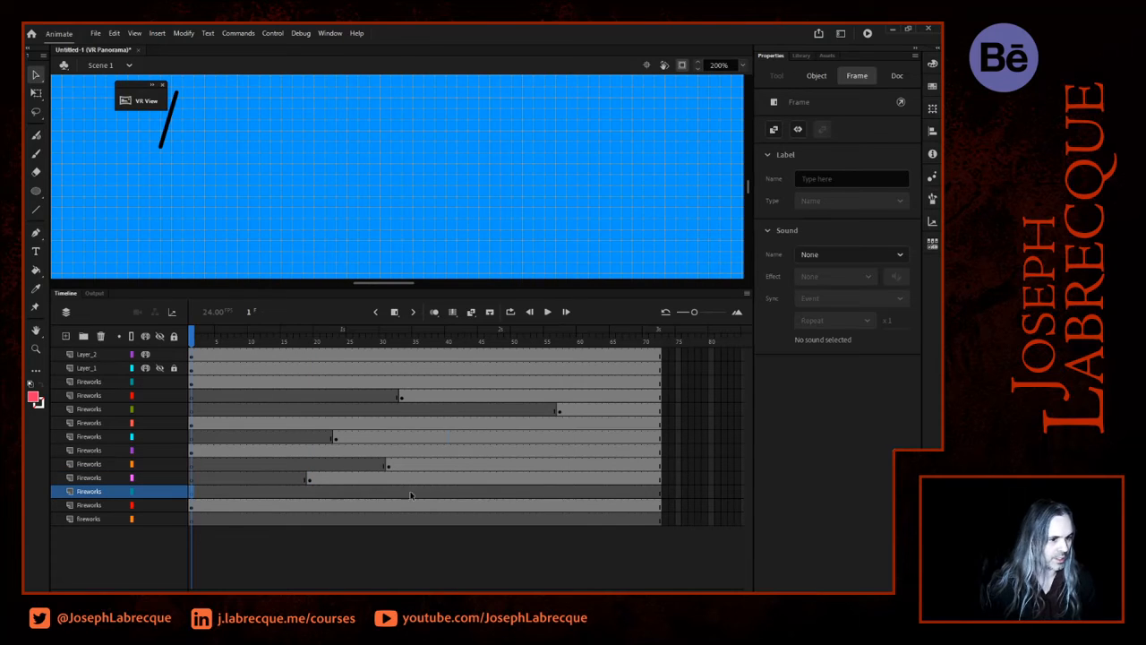
left_click_drag(192, 508, 256, 508)
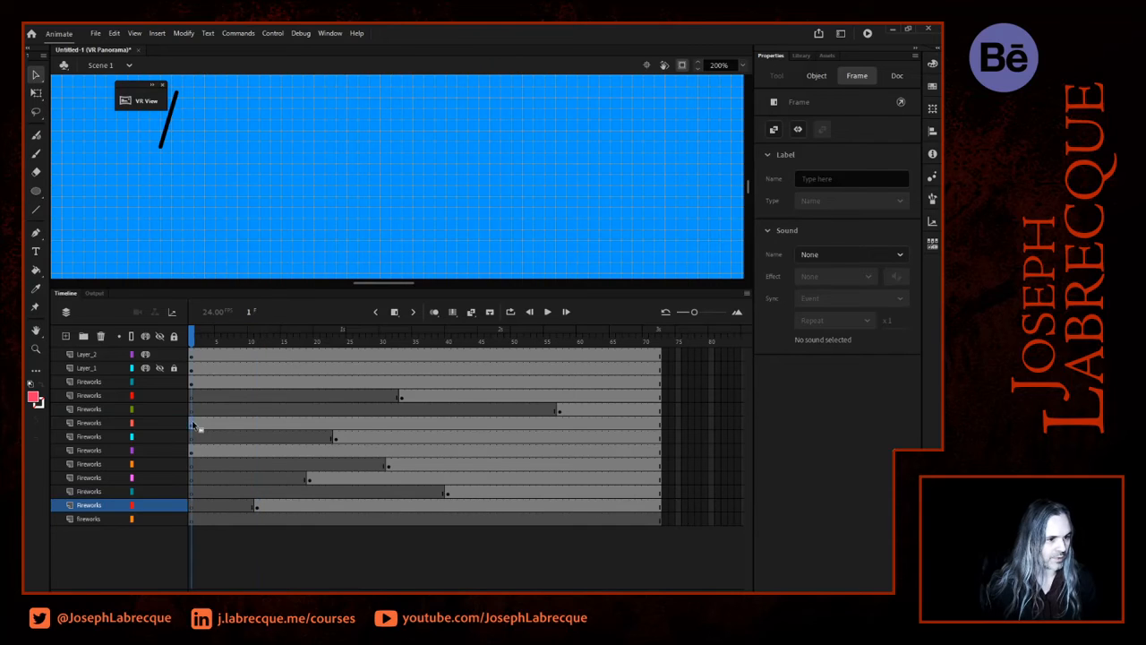
Stagger the remaining fourth, first and sixth Fireworks layers by moving their keyframes to frames 13, 28 and 44
left_click(191, 424)
left_click_drag(191, 425, 269, 425)
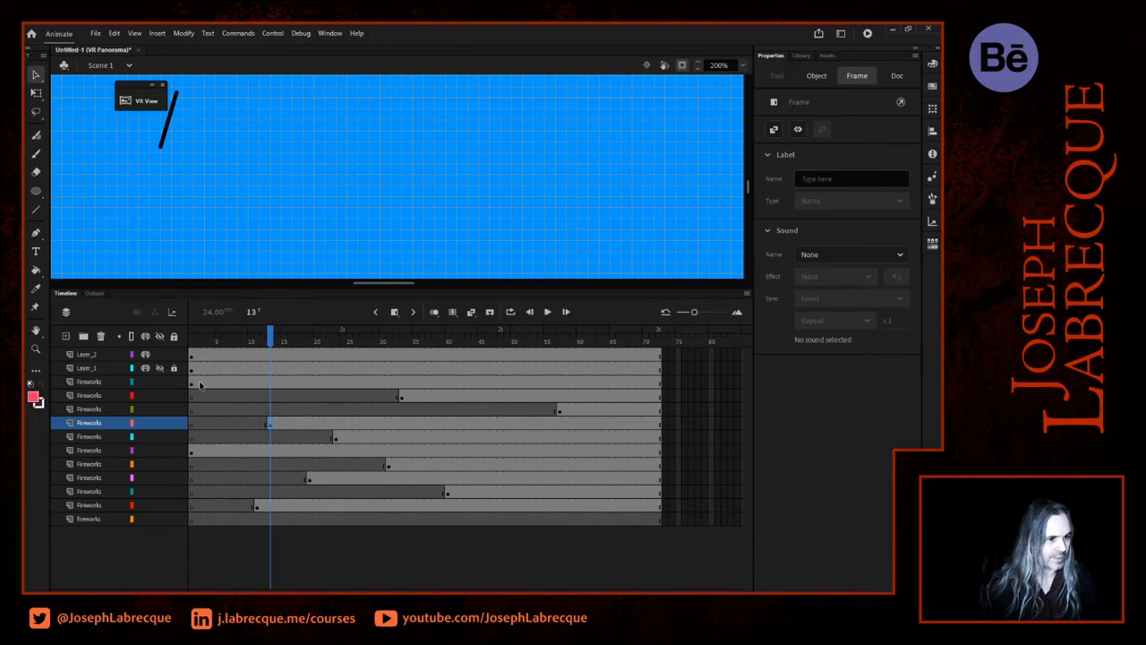
left_click(190, 387)
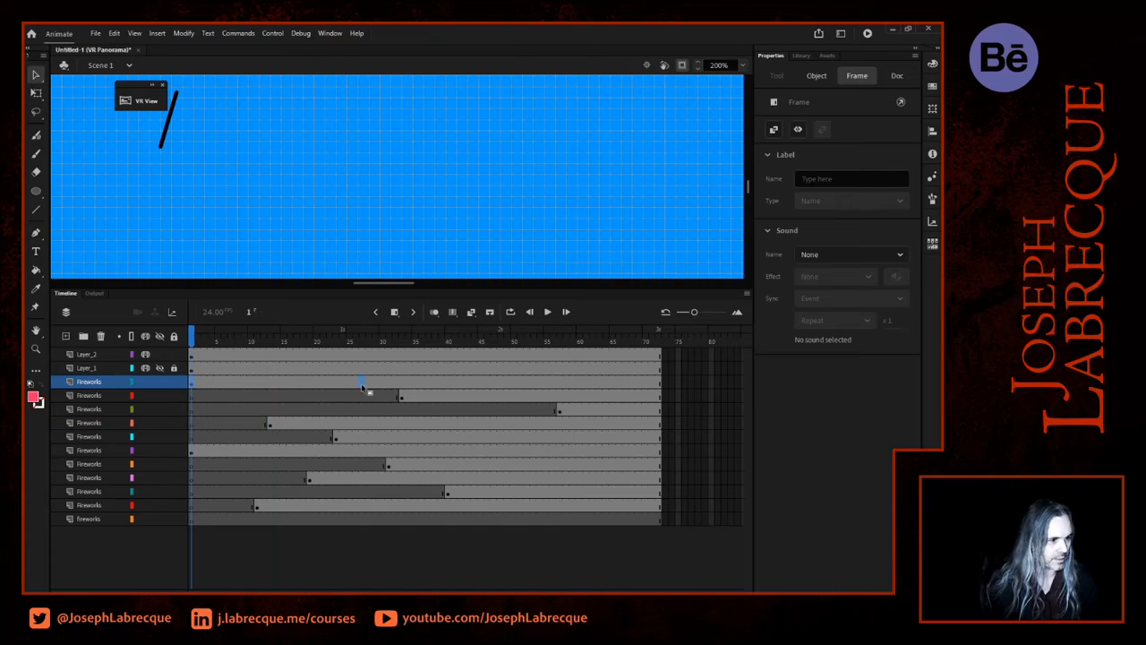
left_click_drag(290, 427, 368, 383)
left_click(191, 453)
left_click_drag(191, 452, 475, 458)
Extend all layers to frame 168 and return the playhead to frame 1
left_click_drag(242, 588, 408, 546)
left_click_drag(464, 349, 462, 523)
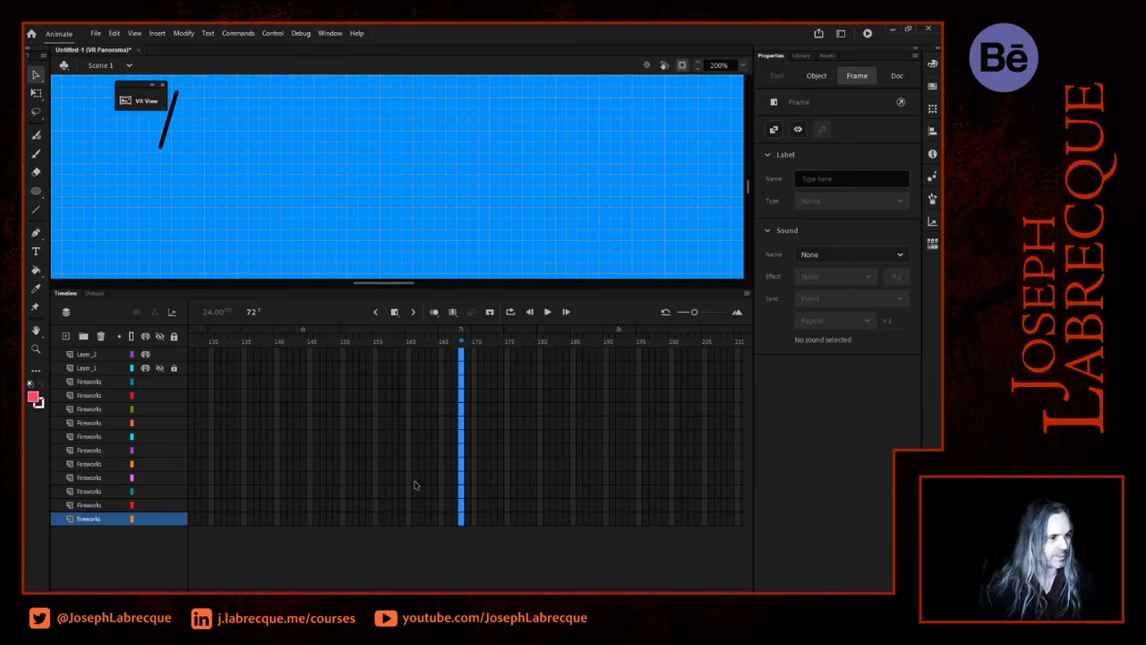
left_click(394, 311)
left_click_drag(459, 338, 190, 337)
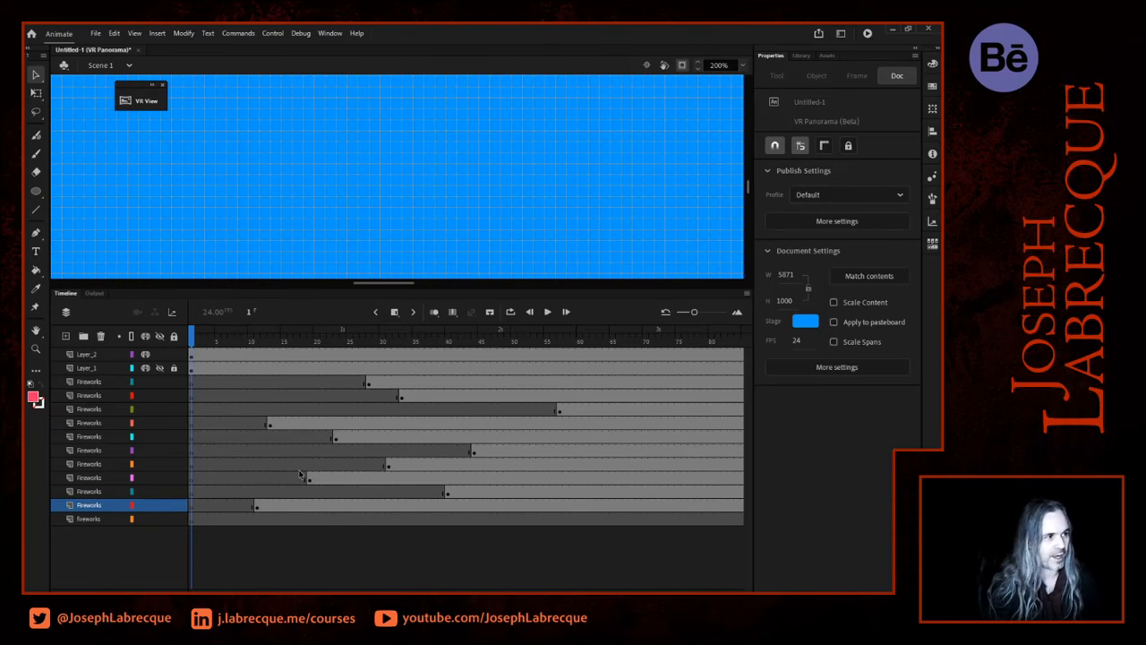
Fit the whole stage in view and change the topmost Fireworks layer's instance at frame 28 to a Graphic
left_click(744, 64)
left_click(758, 80)
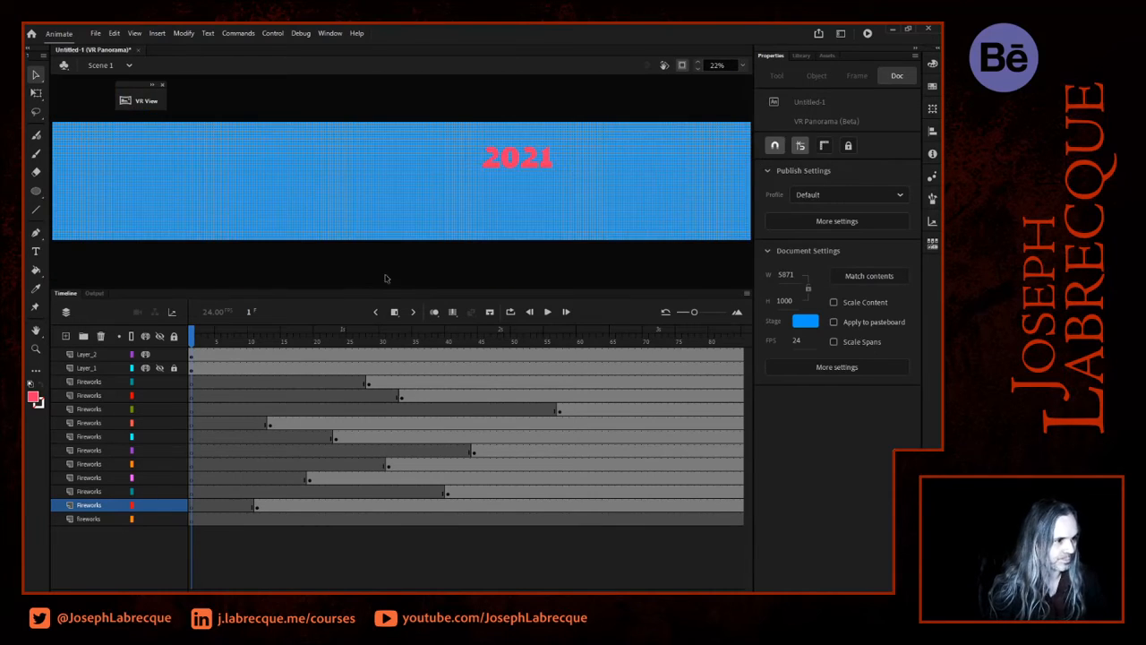
left_click_drag(380, 289, 373, 348)
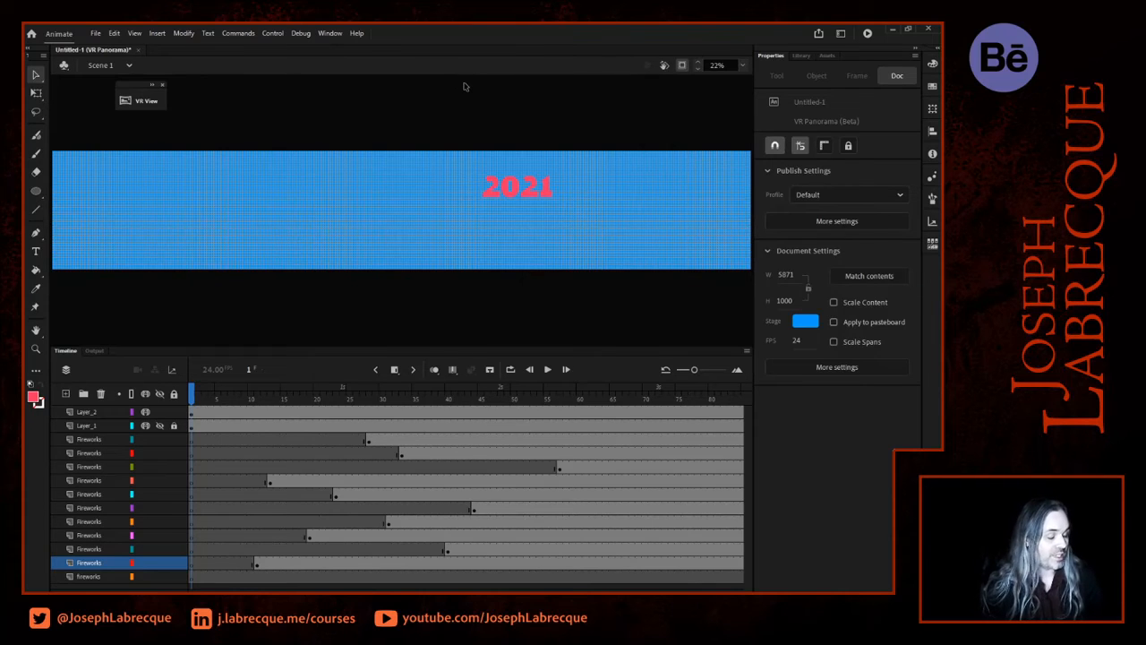
left_click(366, 440)
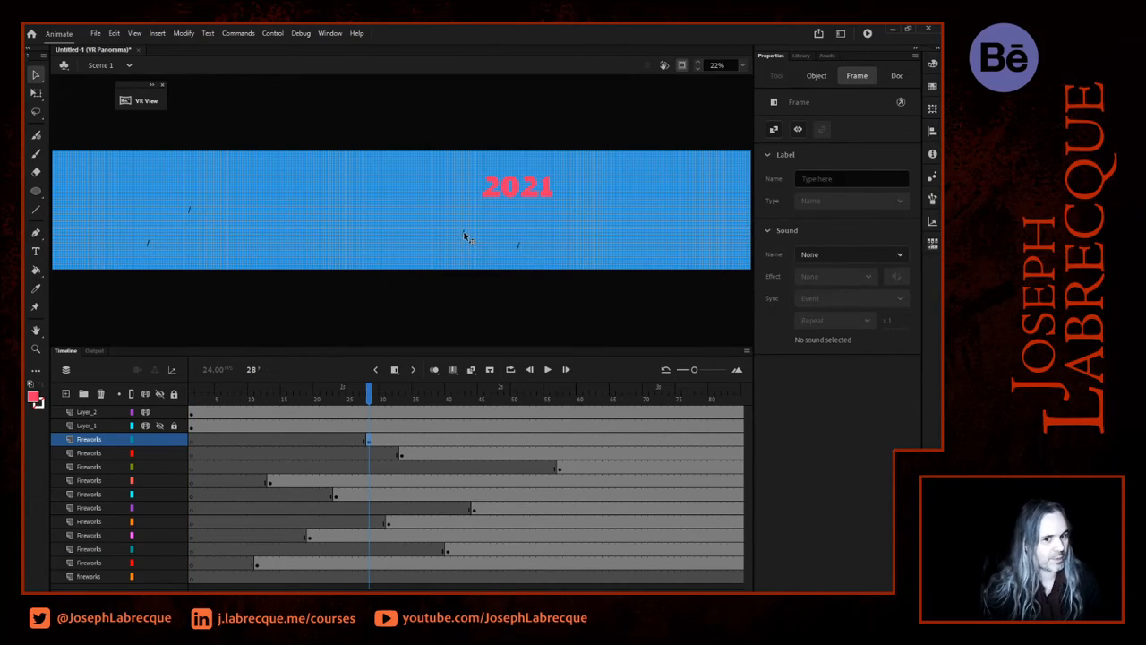
left_click(817, 77)
left_click(890, 102)
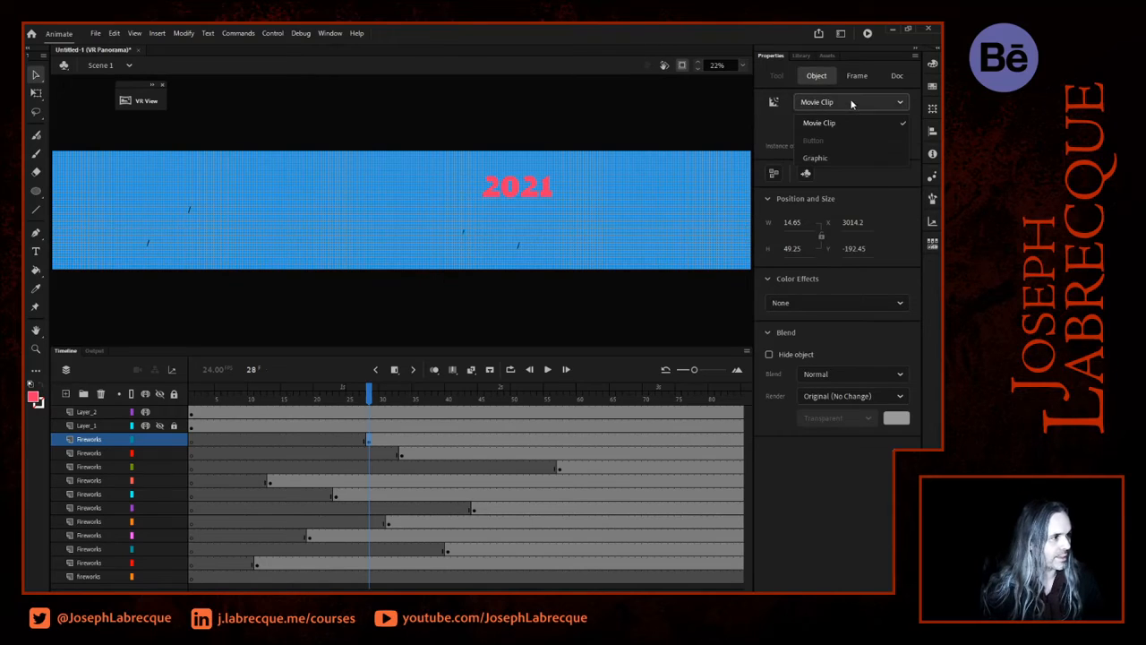
left_click(831, 157)
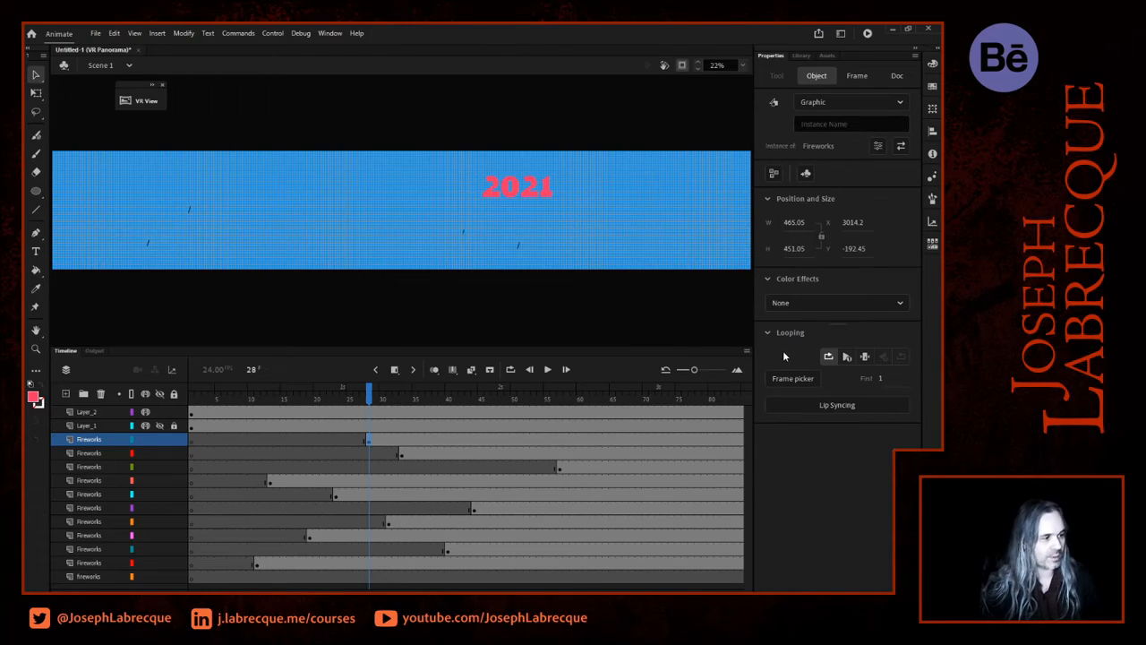
Look through the graphic instance's frames in the Frame Picker, close it and set the instance back to Movie Clip
left_click(783, 378)
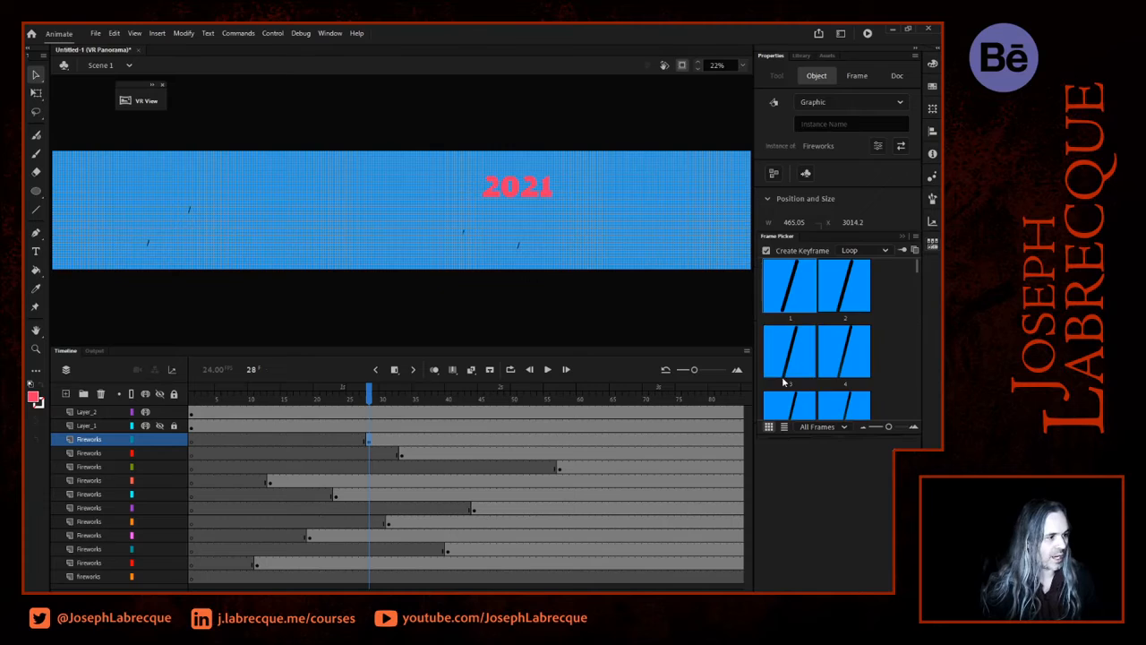
mouse_move(914, 263)
left_mouse_down()
mouse_move(922, 316)
mouse_move(906, 273)
left_mouse_up()
left_click(819, 503)
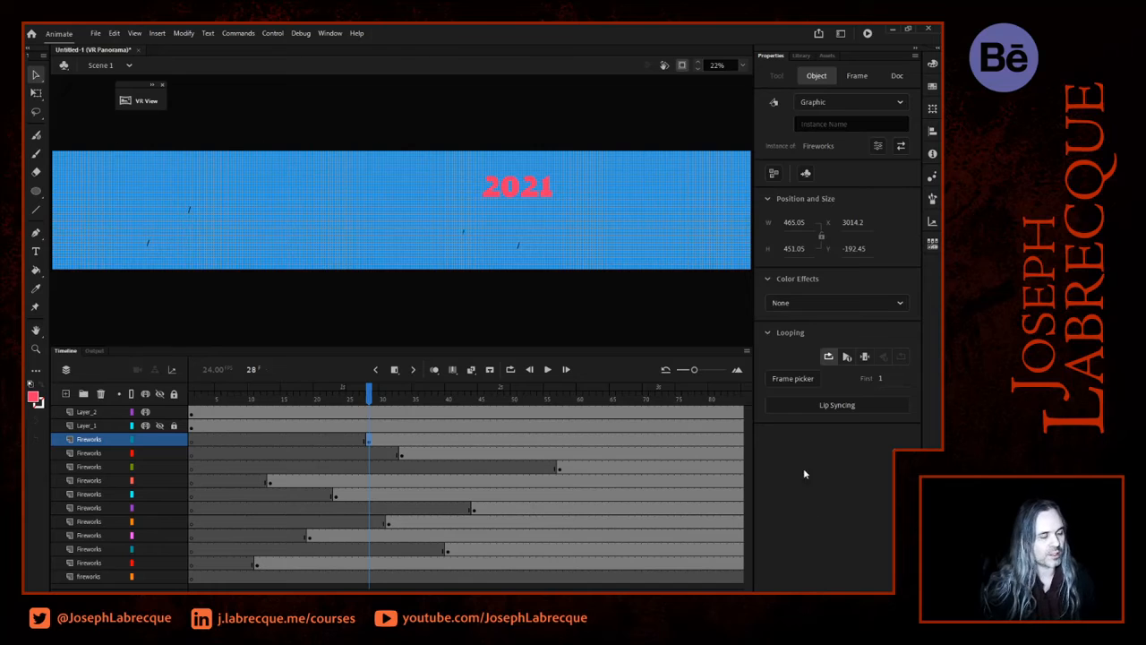
left_click(850, 103)
left_click(833, 124)
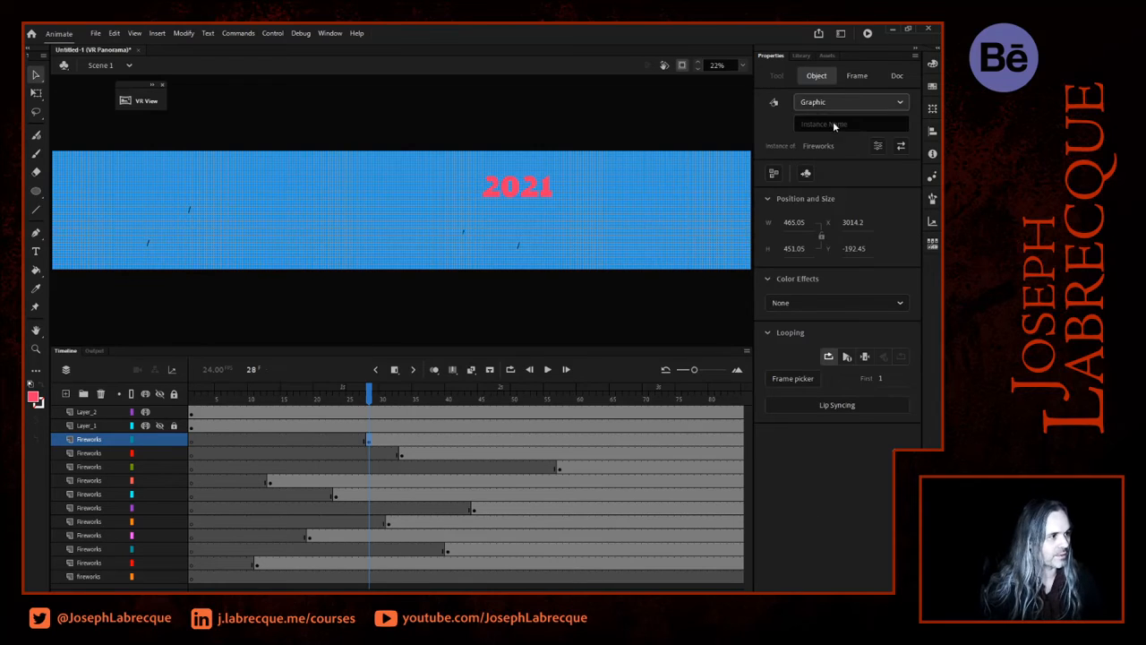
Deselect the instance, test the movie in the browser to watch the fireworks, and close the preview
left_click(453, 299)
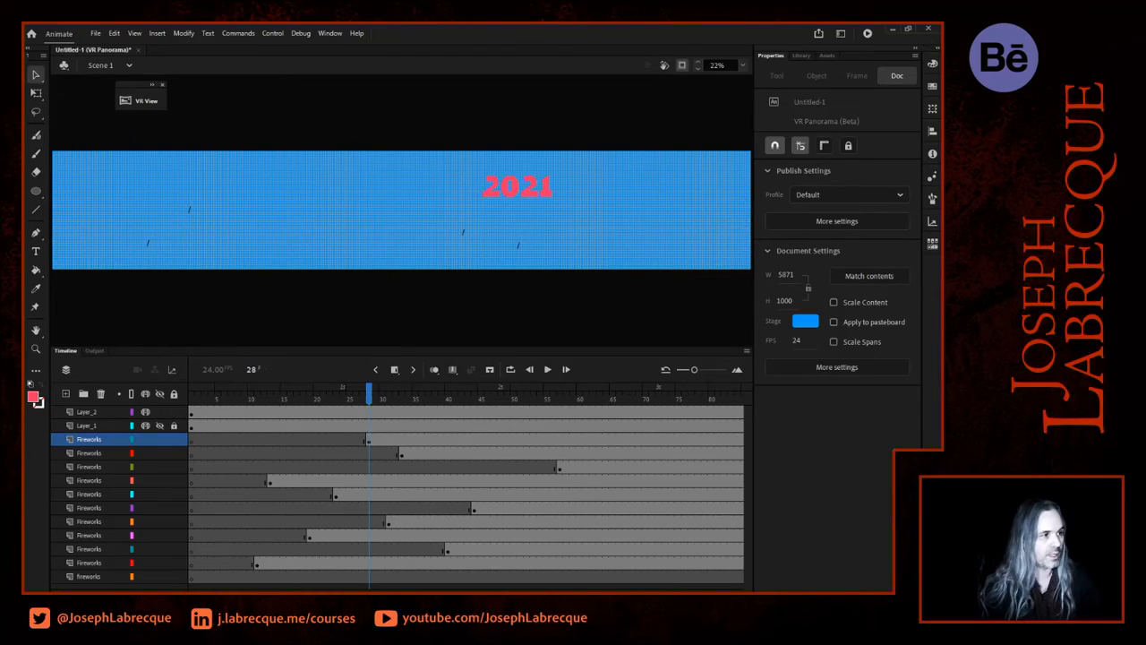
left_click(867, 33)
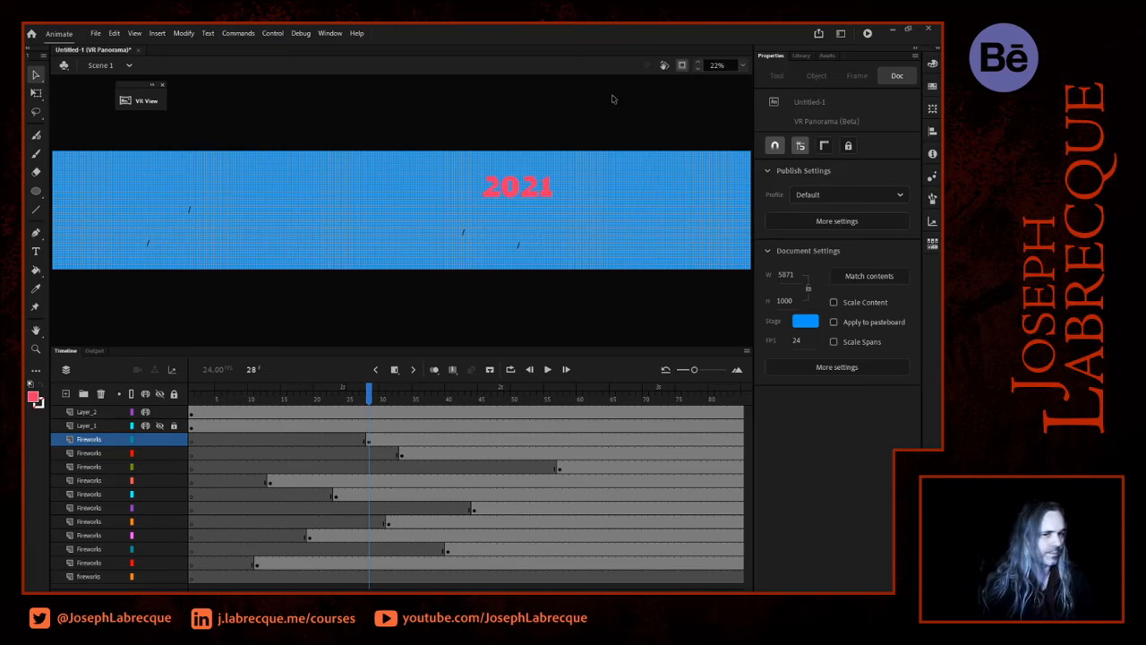
left_click_drag(23, 135, 569, 84)
left_click(697, 80)
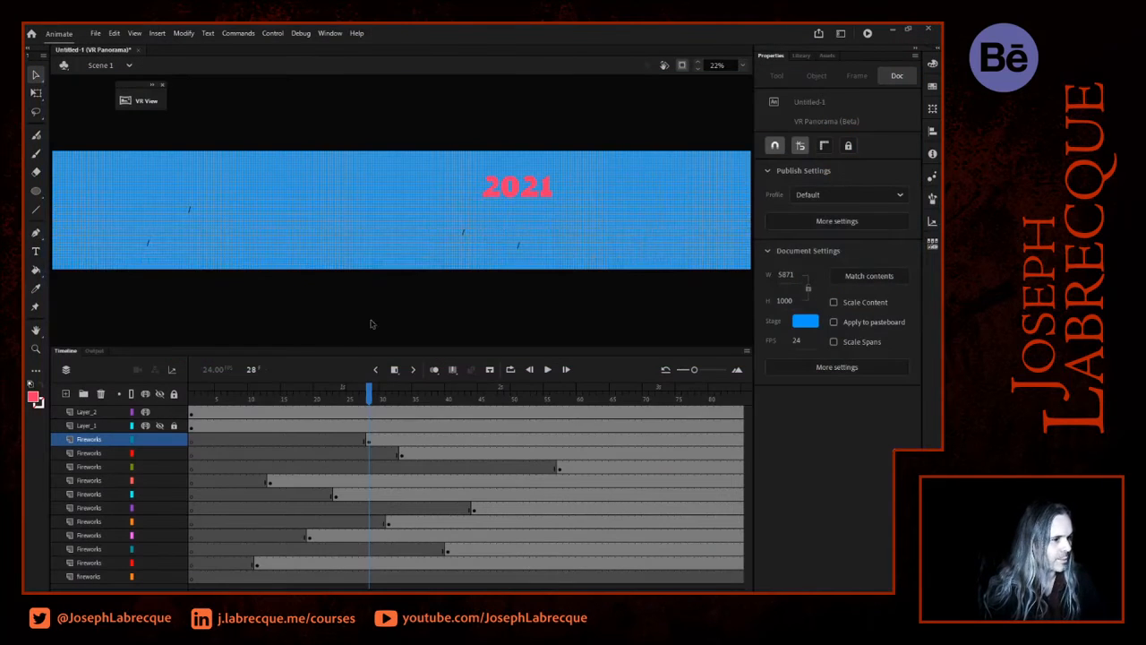
Open the Fireworks symbol, scrub its timeline to the last frame to check its length, and return to Scene 1
double_click(465, 236)
left_click_drag(350, 394, 559, 395)
left_click_drag(480, 412, 491, 385)
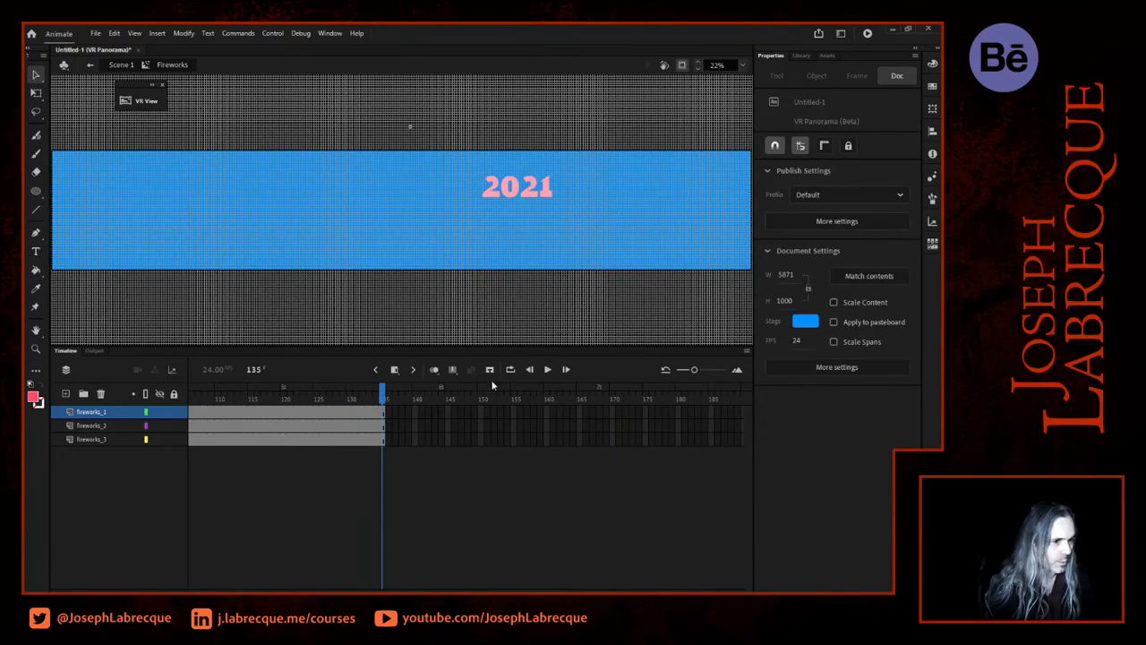
left_click(122, 66)
Extend all layers of Scene 1 to frame 576
left_click_drag(357, 402, 422, 399)
scroll(533, 399, "right", 15)
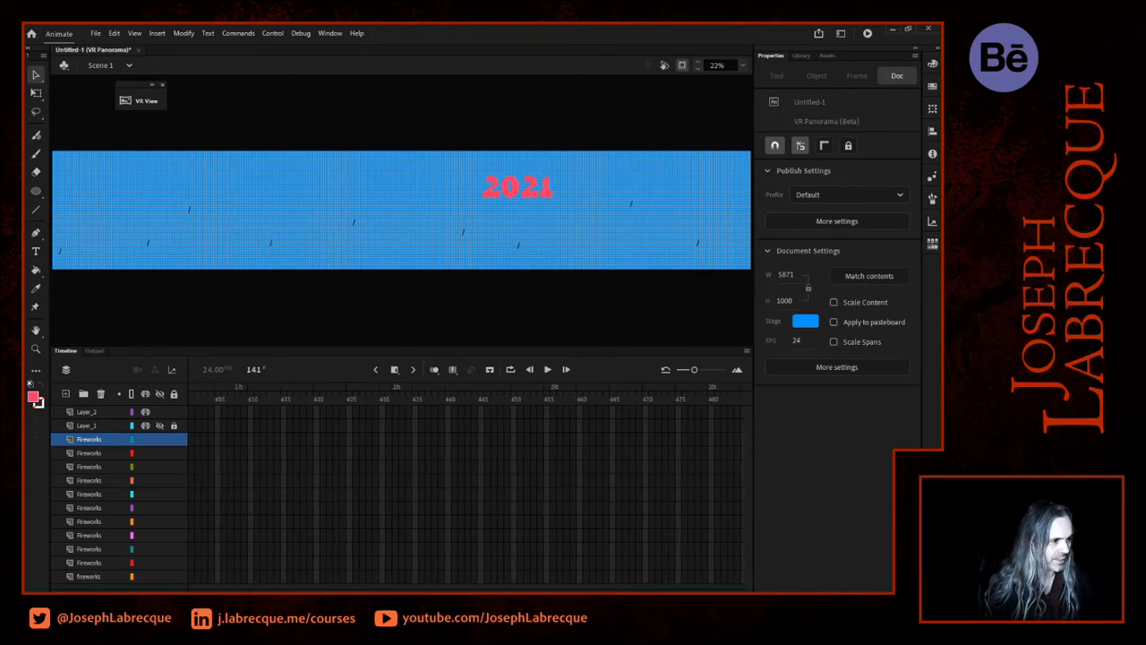
left_click_drag(540, 412, 541, 578)
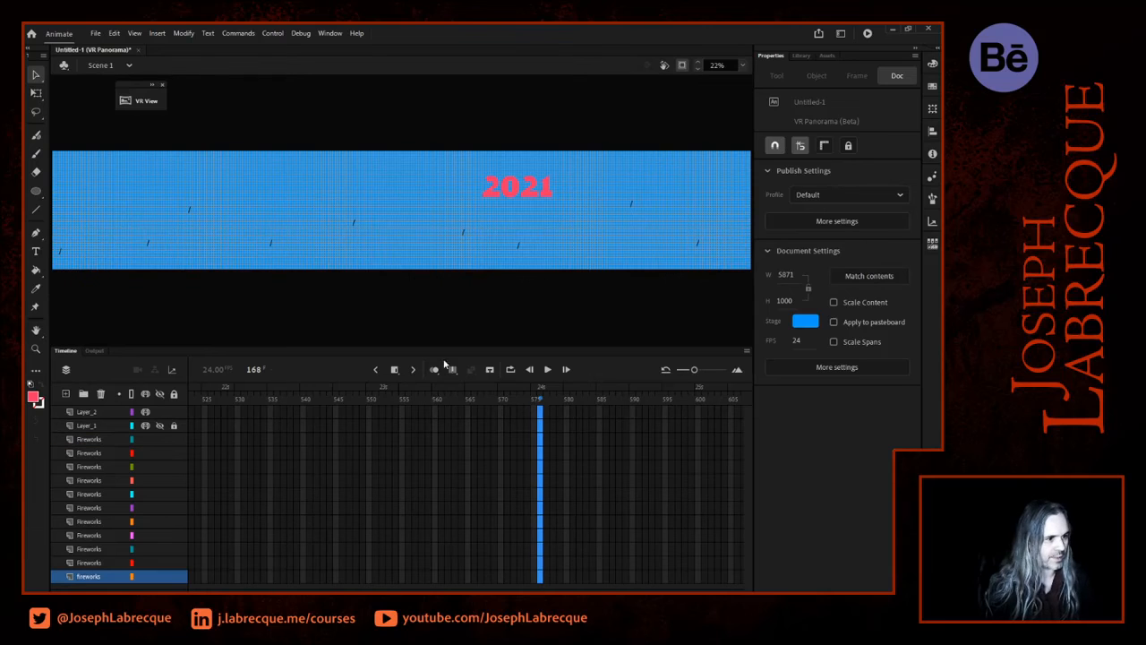
left_click(395, 369)
Test the extended movie in a maximized browser window, look around the panorama, and close the preview
left_click(868, 34)
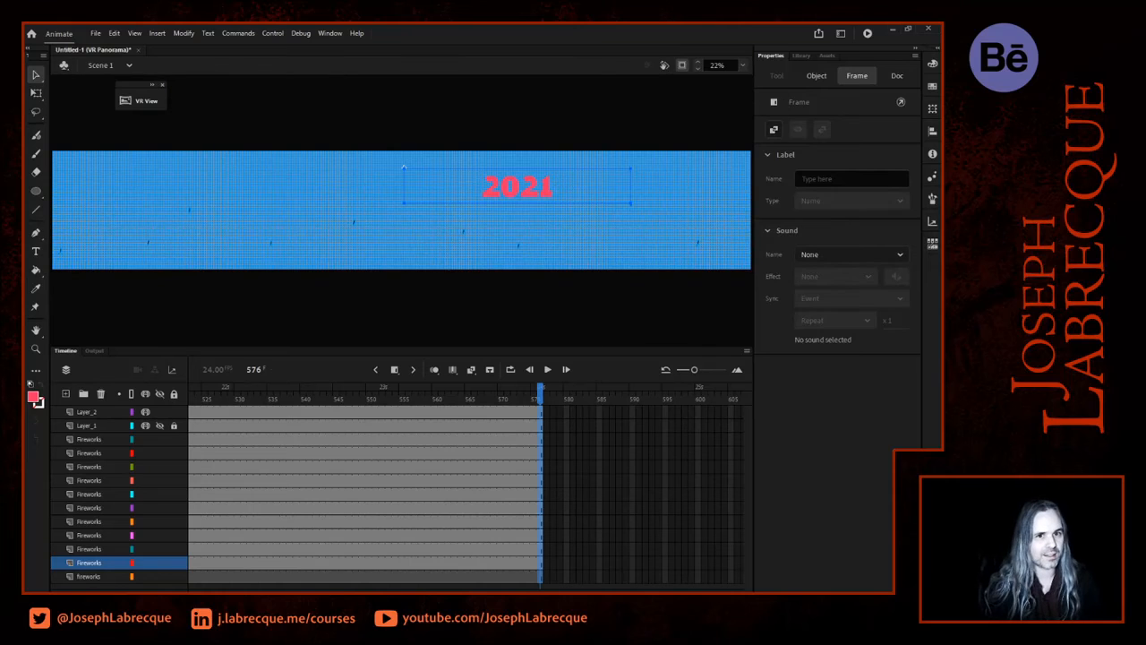
left_click_drag(24, 54, 557, 94)
left_click_drag(788, 95, 510, 70)
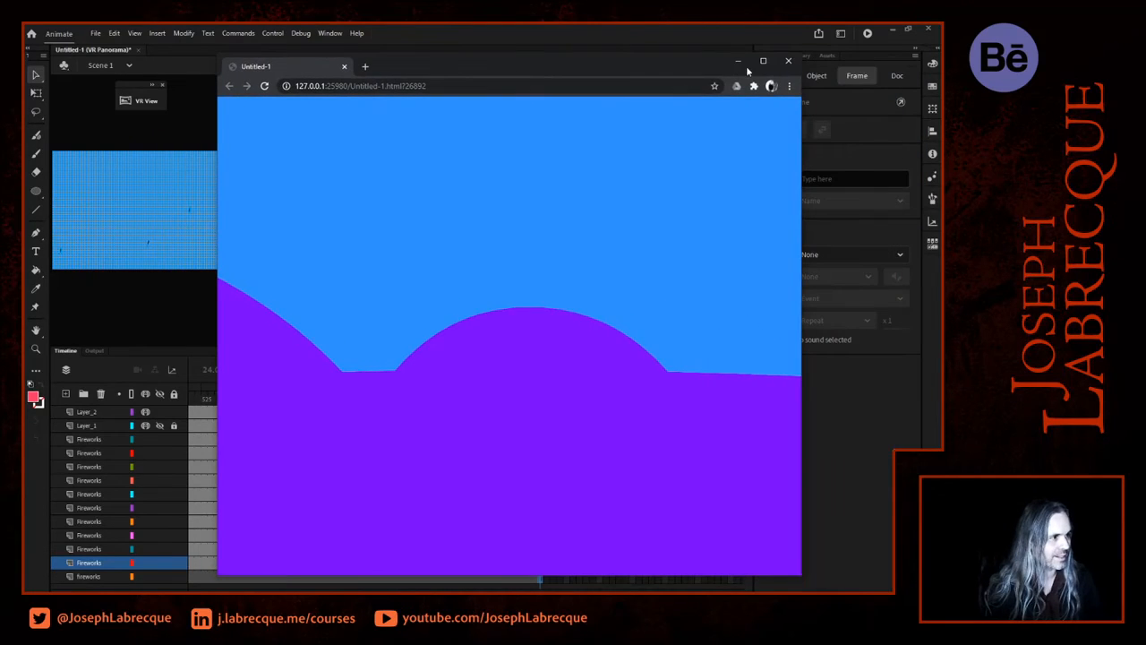
left_click(763, 61)
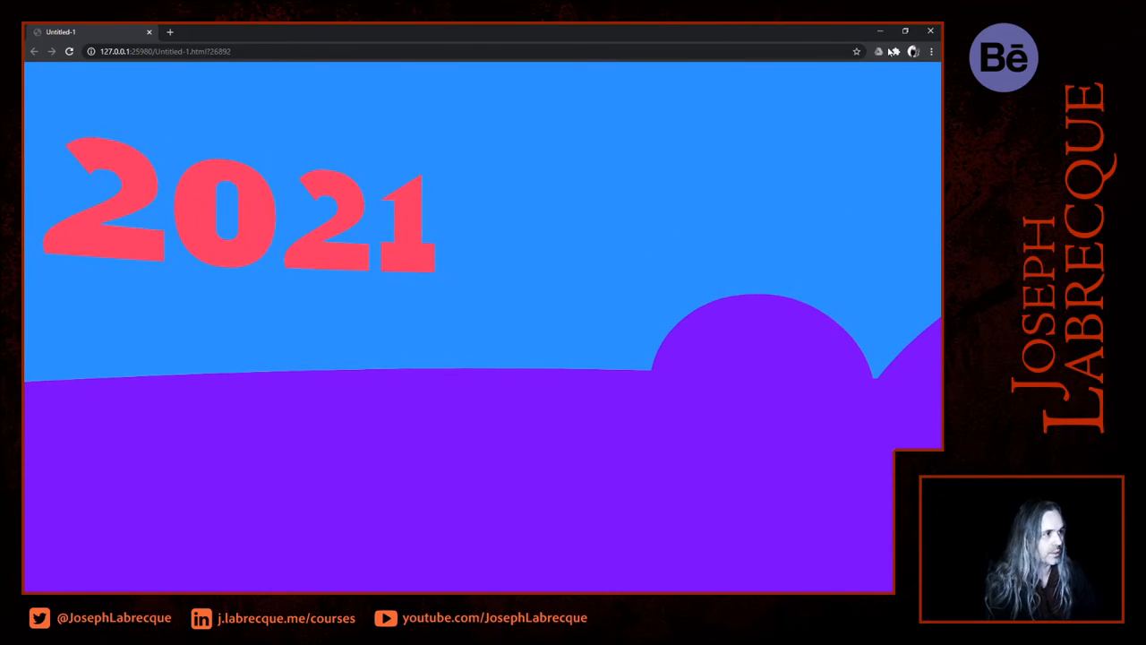
left_click(931, 30)
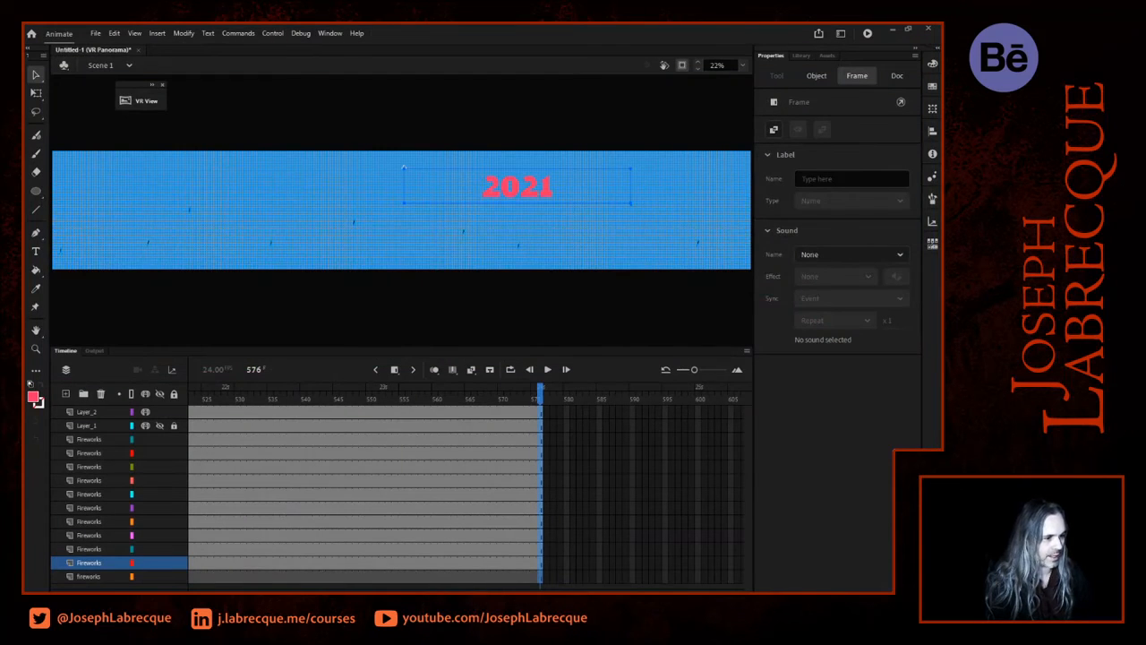
Move the third Fireworks layer's keyframe to frame 126
scroll(465, 488, "left", 10)
scroll(466, 488, "right", 1)
left_click_drag(694, 371, 681, 372)
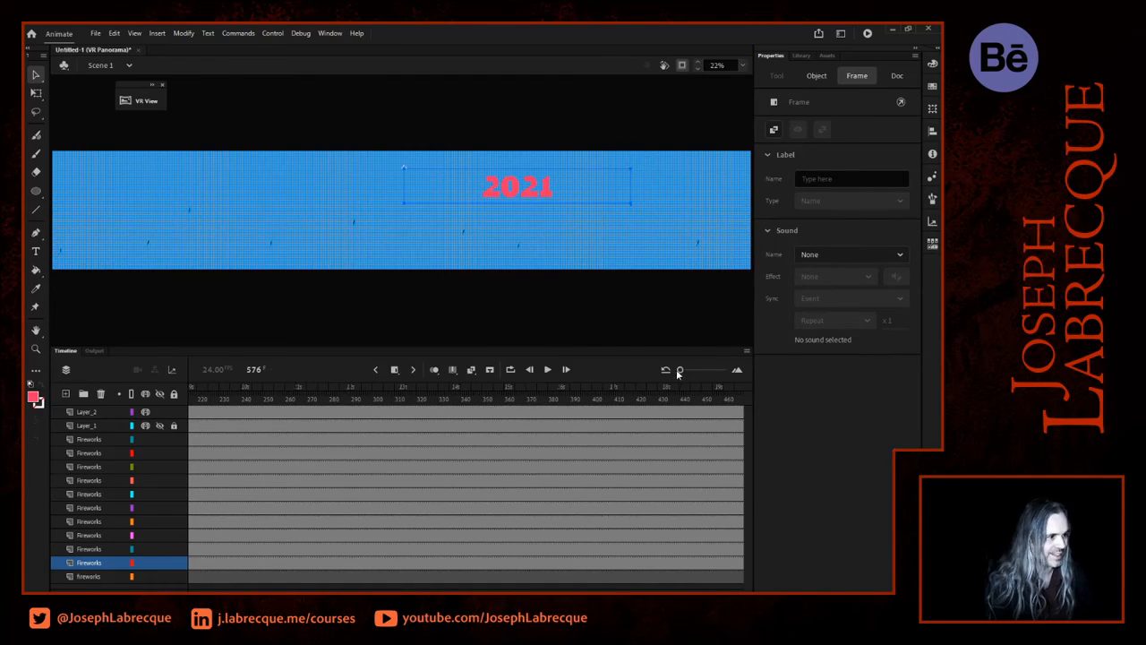
scroll(466, 488, "left", 5)
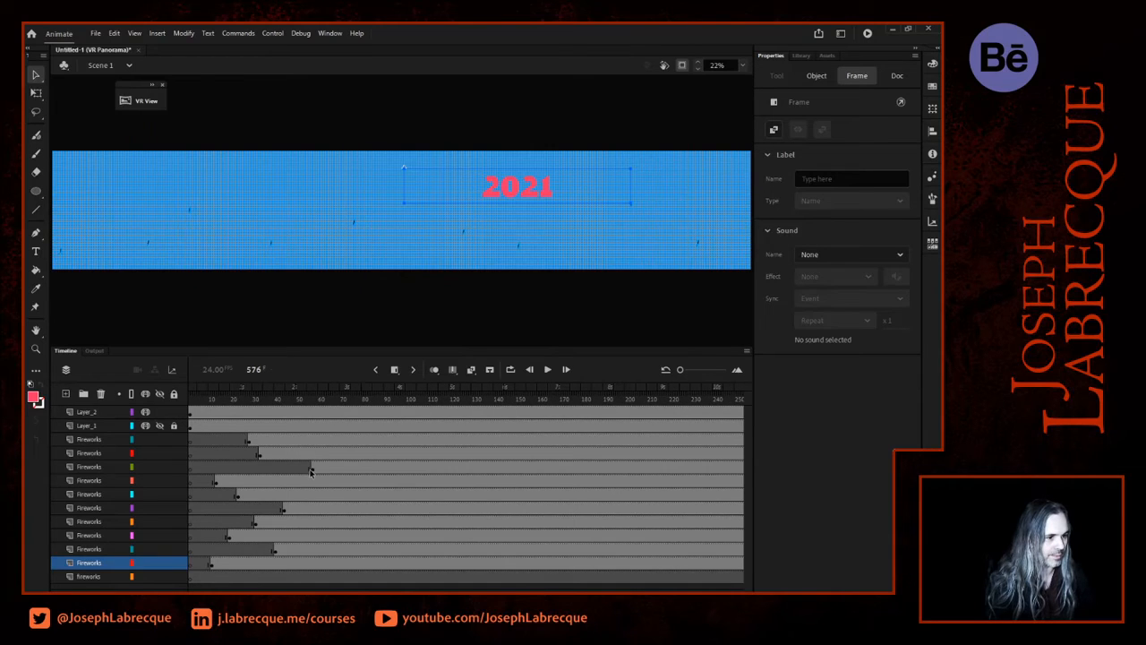
left_click(311, 472)
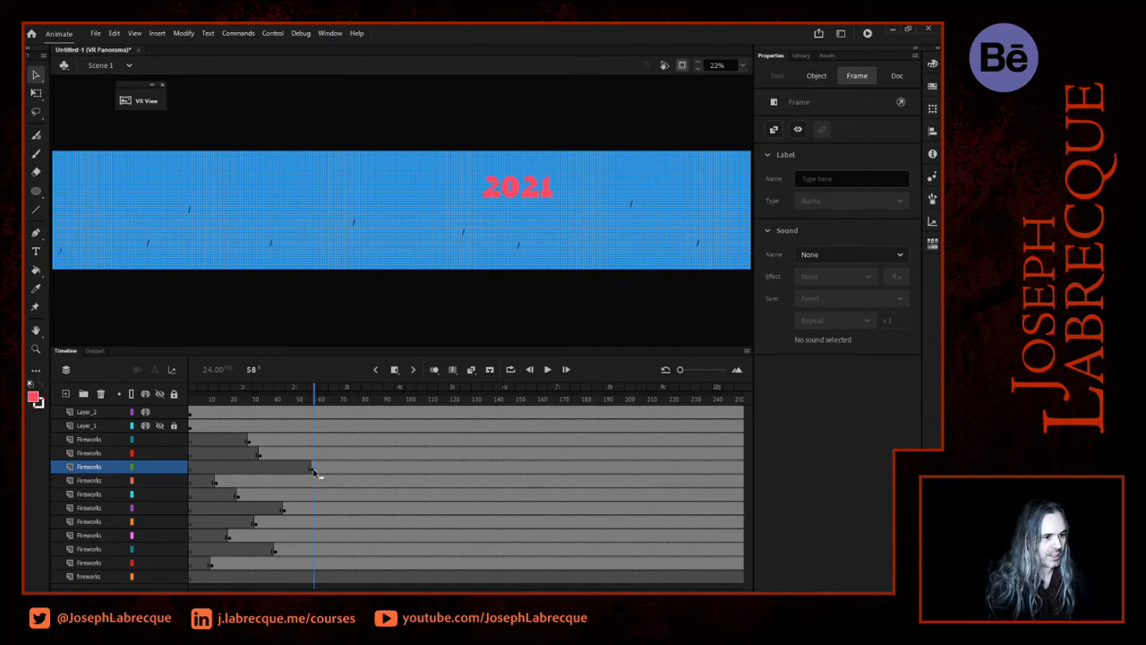
left_click(312, 472)
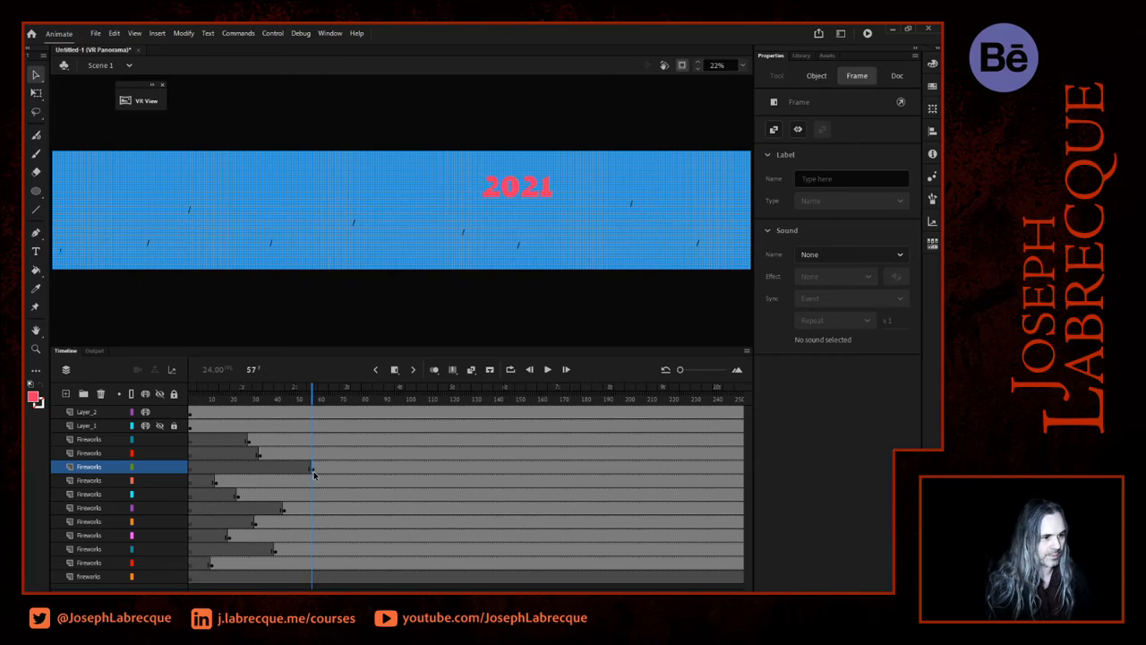
left_click(315, 471)
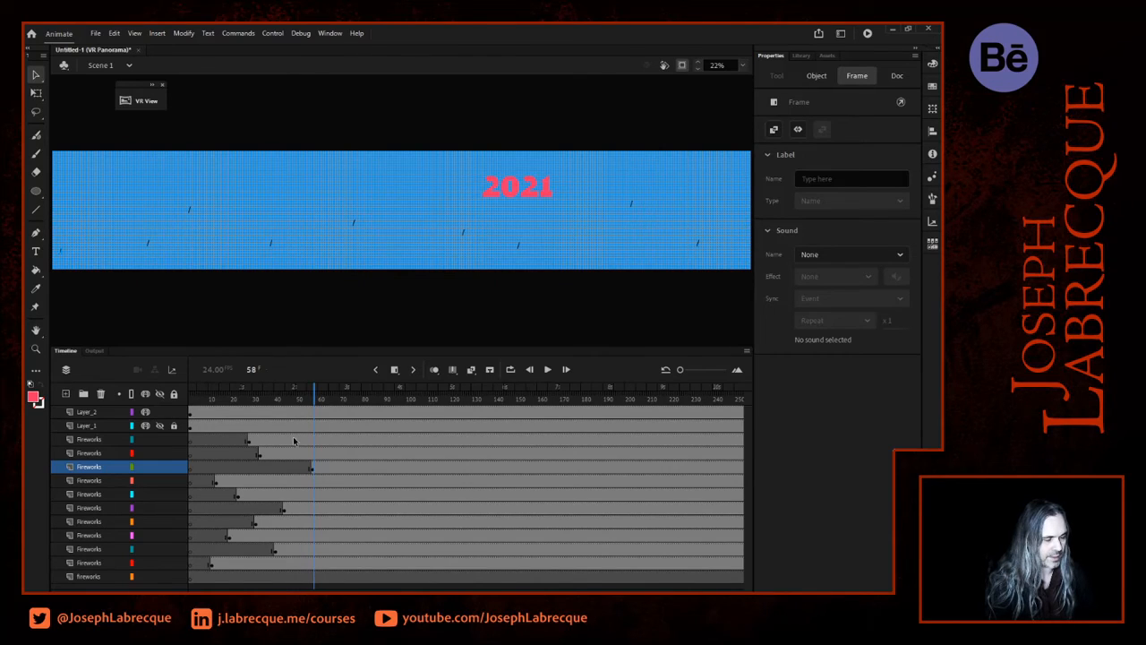
mouse_move(294, 399)
left_mouse_down()
mouse_move(295, 573)
mouse_move(302, 402)
left_mouse_up()
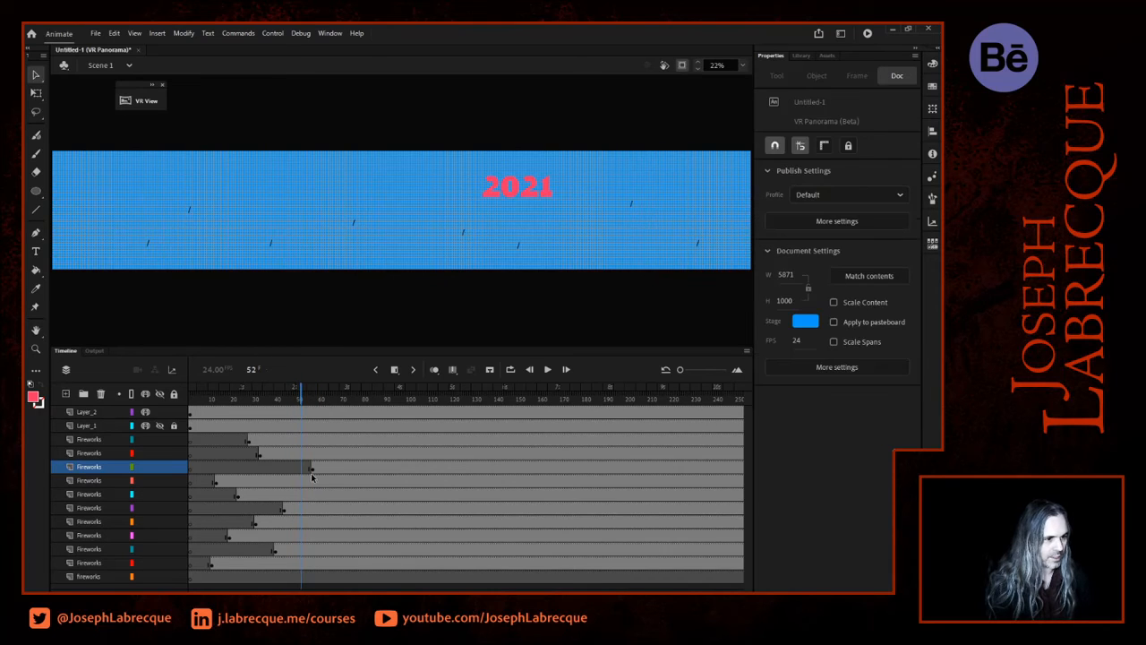
left_click(313, 473)
left_click(312, 473)
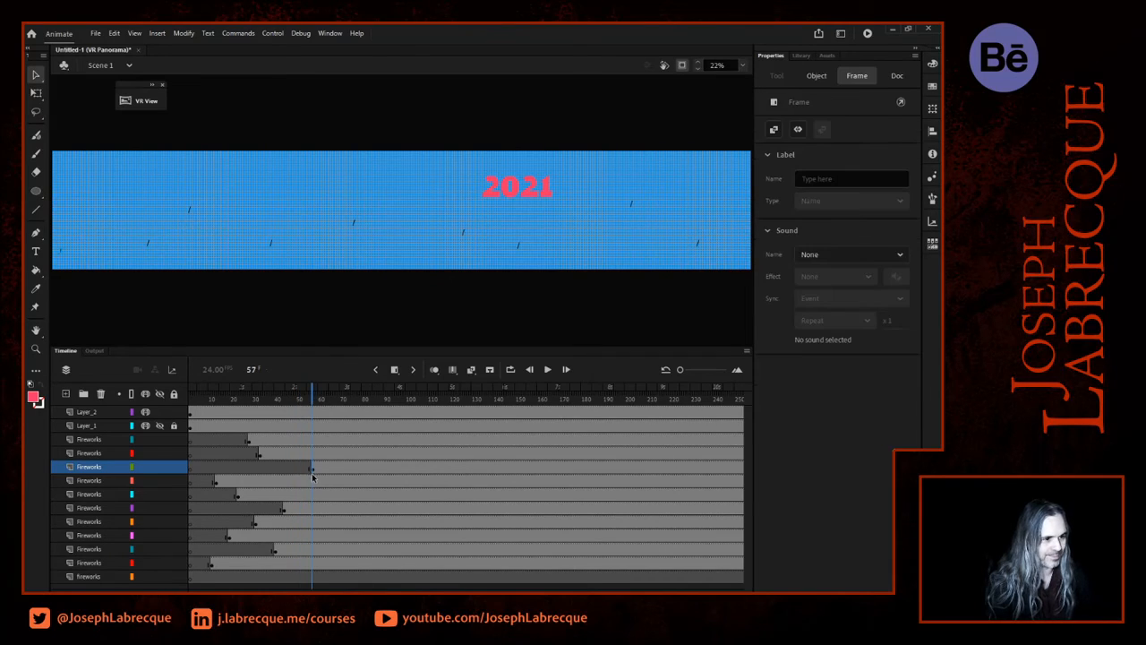
left_click_drag(684, 370, 696, 369)
left_click_drag(590, 469, 690, 468)
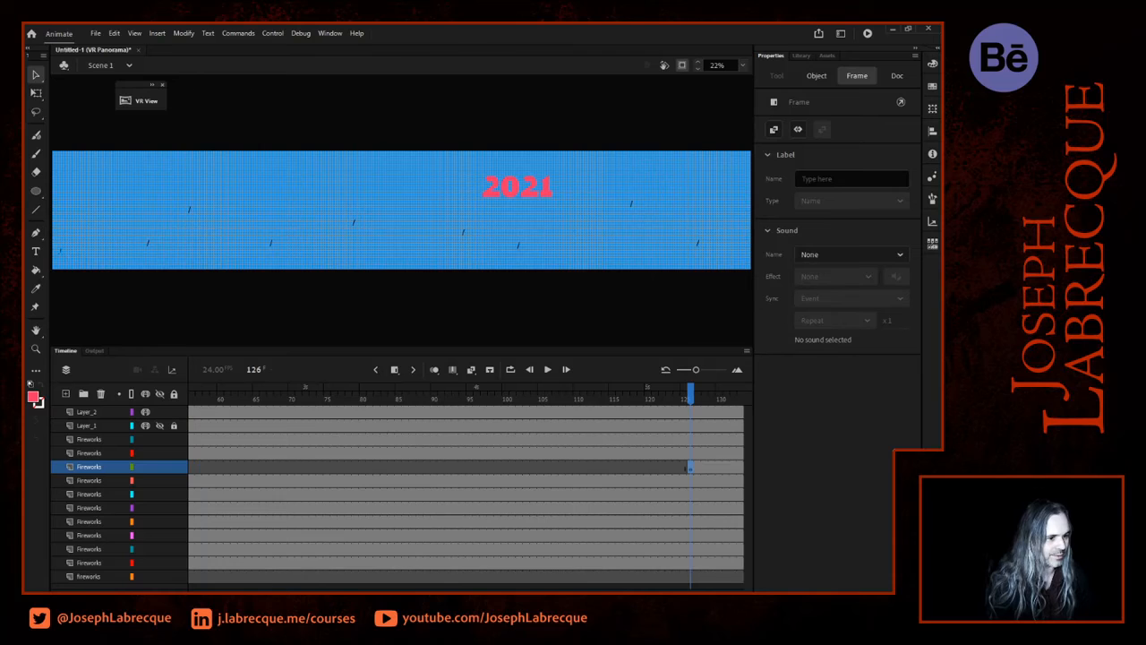
Move the keyframes of the sixth and ninth Fireworks layers to frames 141 and 75
left_click_drag(332, 588, 205, 587)
left_click(499, 511)
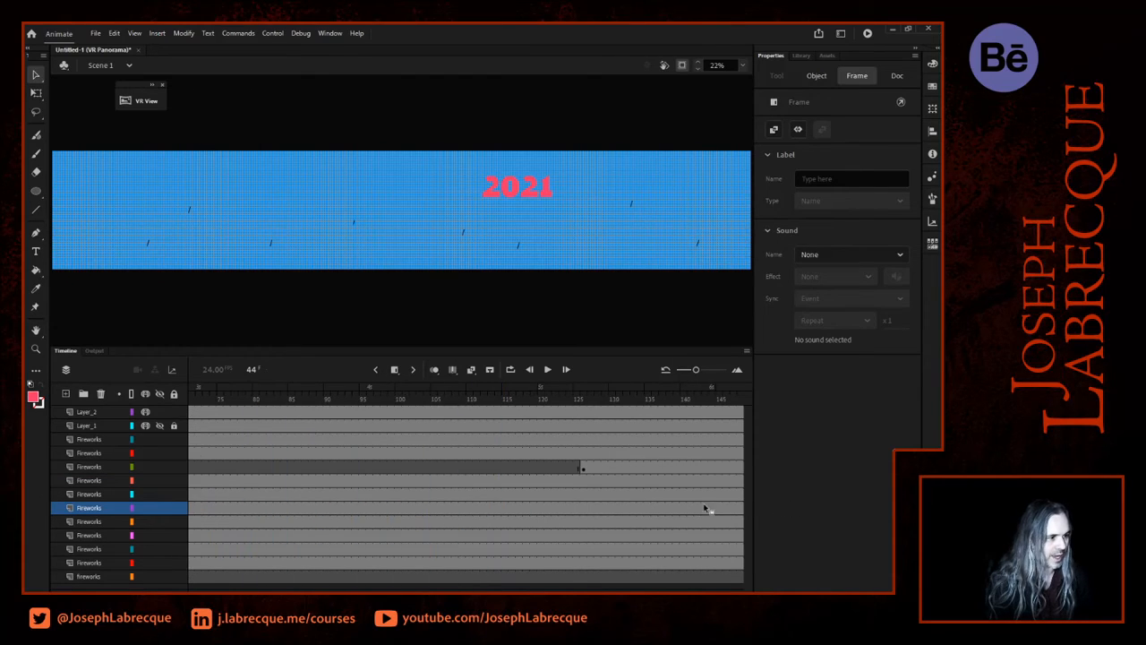
key("F5")
scroll(466, 493, "left", 5)
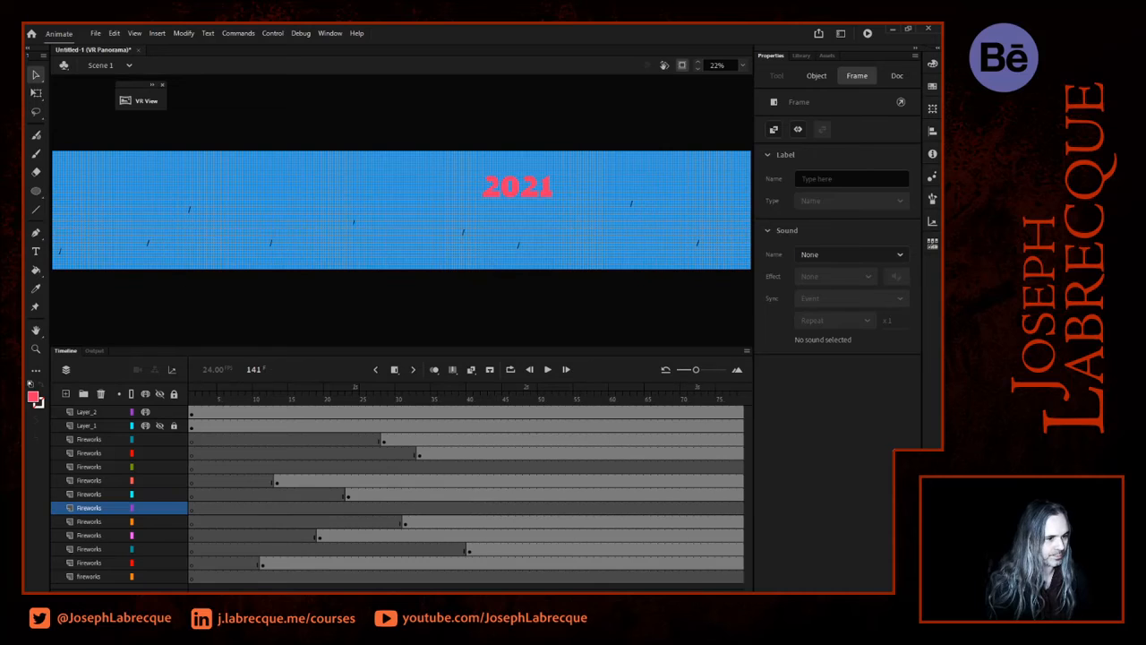
left_click(470, 549)
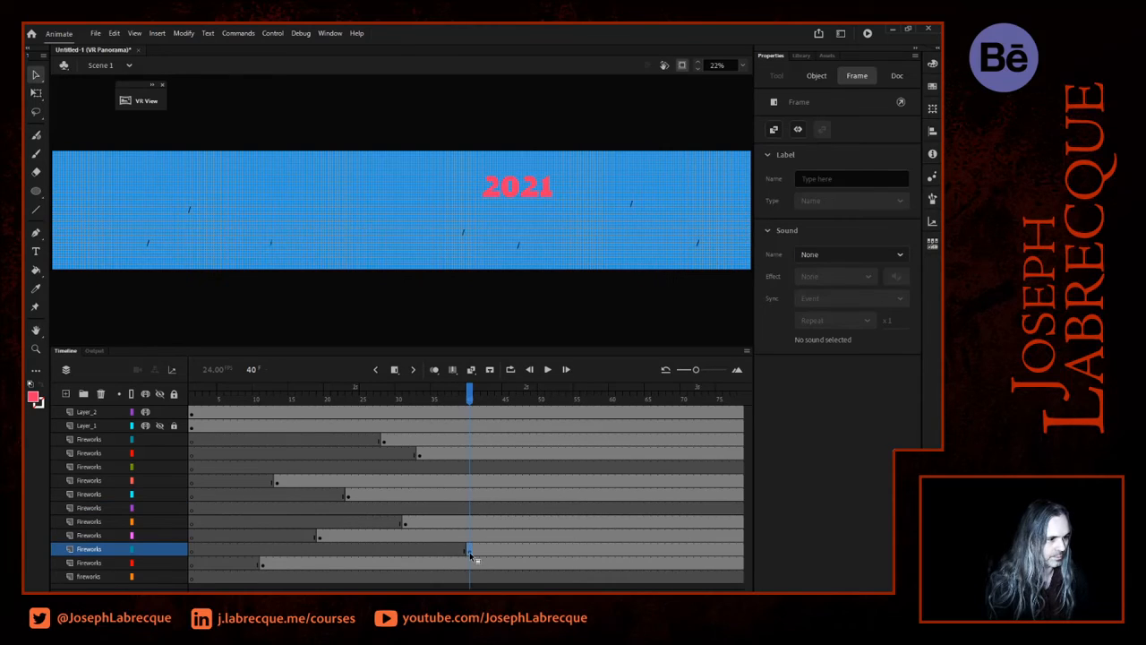
key("Delete")
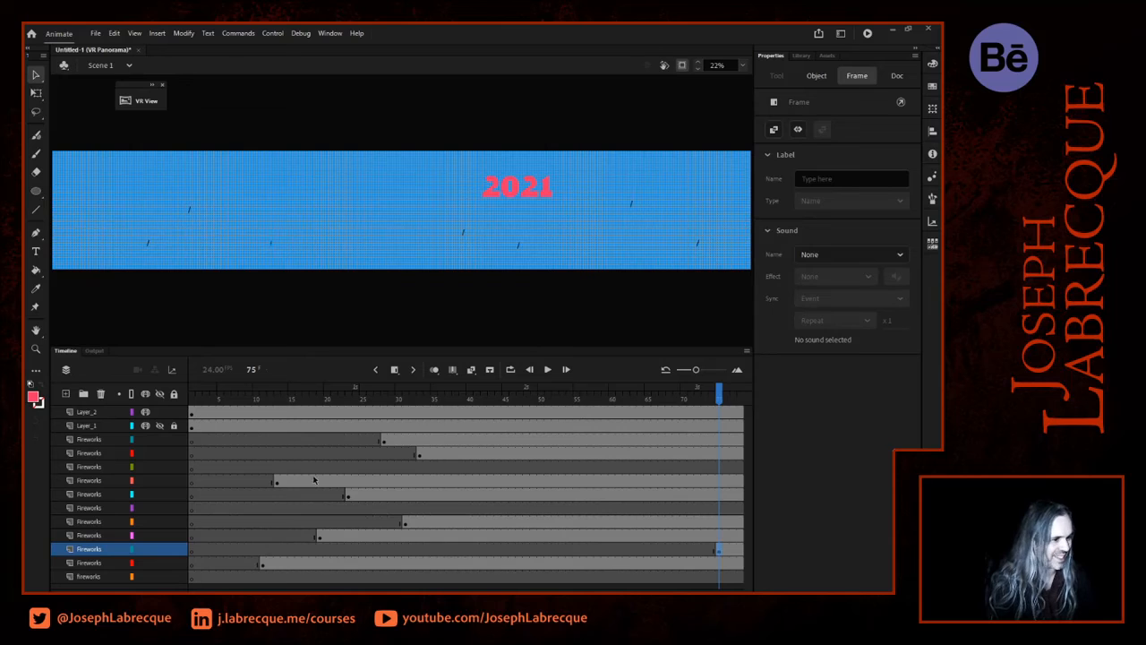
Move the fifth Fireworks layer's keyframe to frame 65
left_click(348, 498)
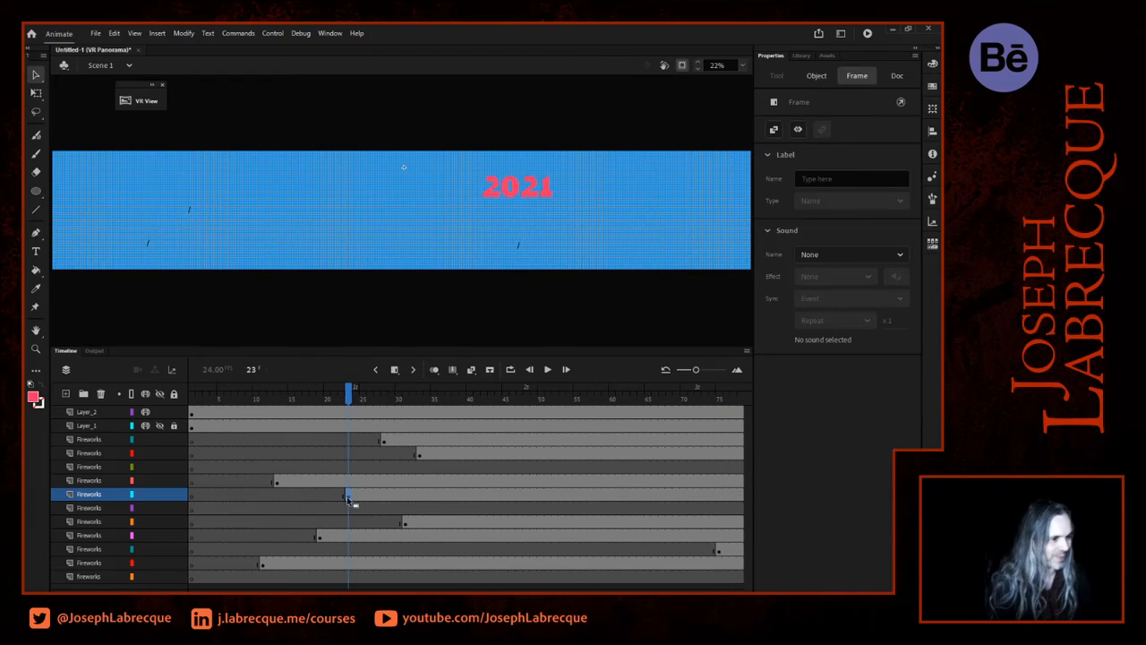
scroll(669, 484, "right", 2)
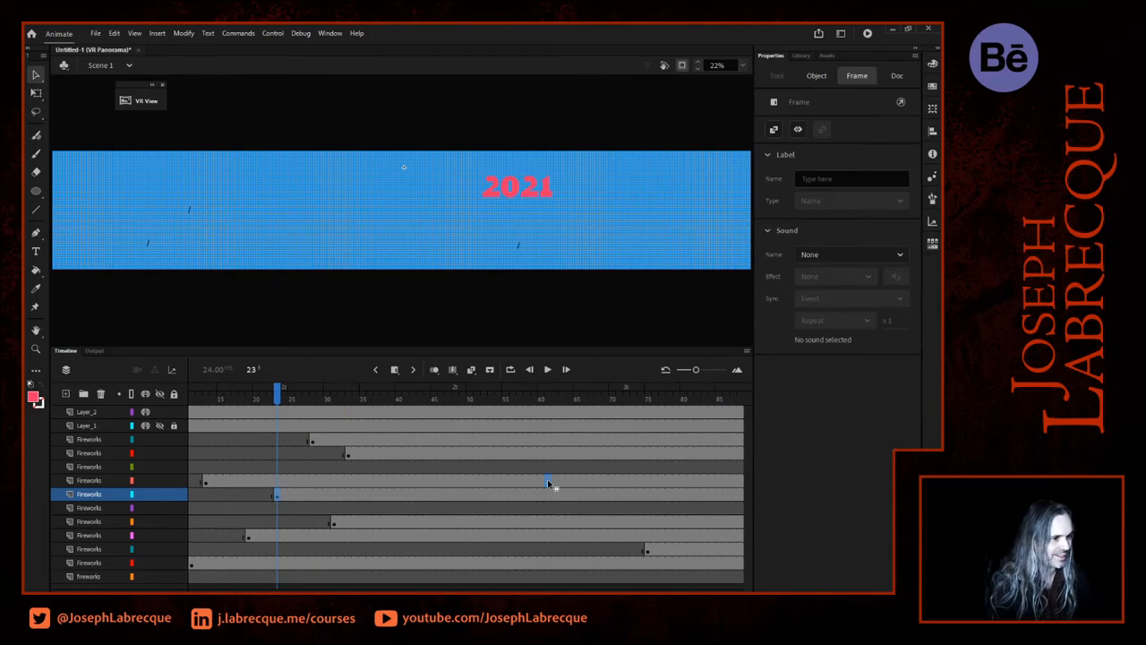
left_click_drag(610, 499, 576, 498)
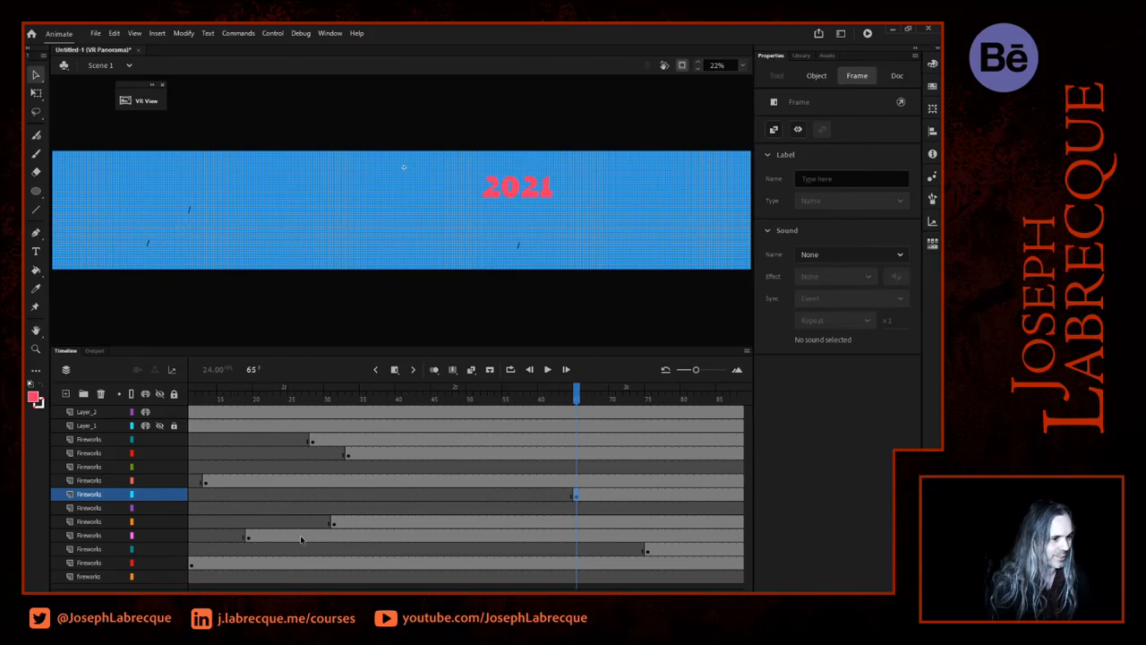
Move the keyframes of the sixth, third and ninth Fireworks layers to frames 156, 148 and 133
scroll(465, 493, "right", 10)
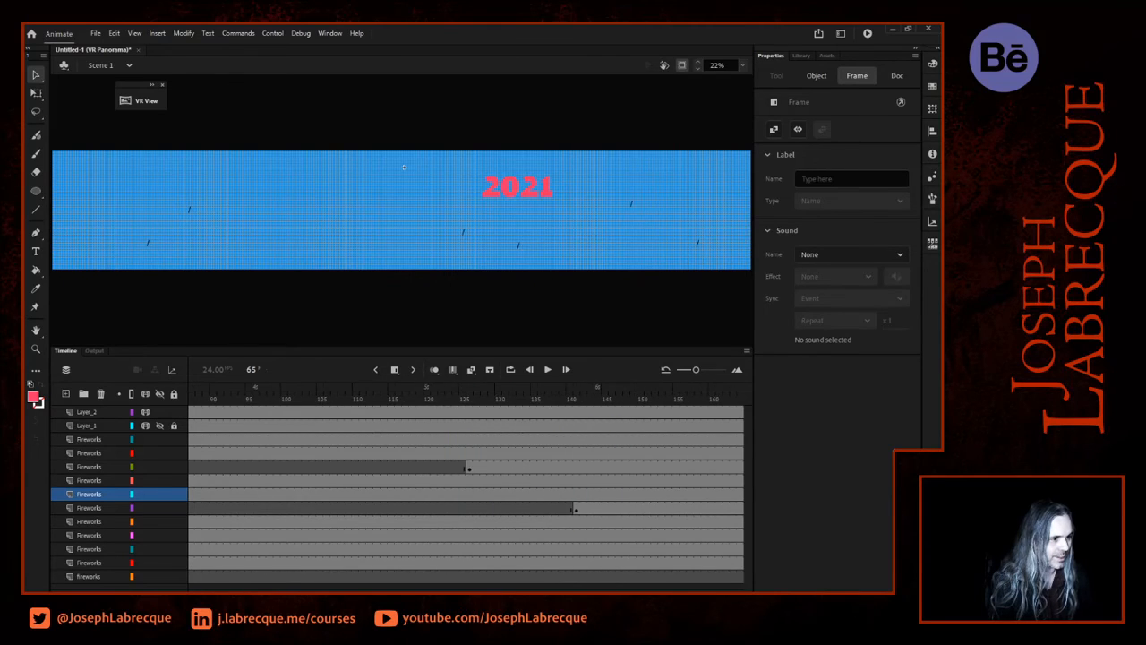
left_click(583, 510)
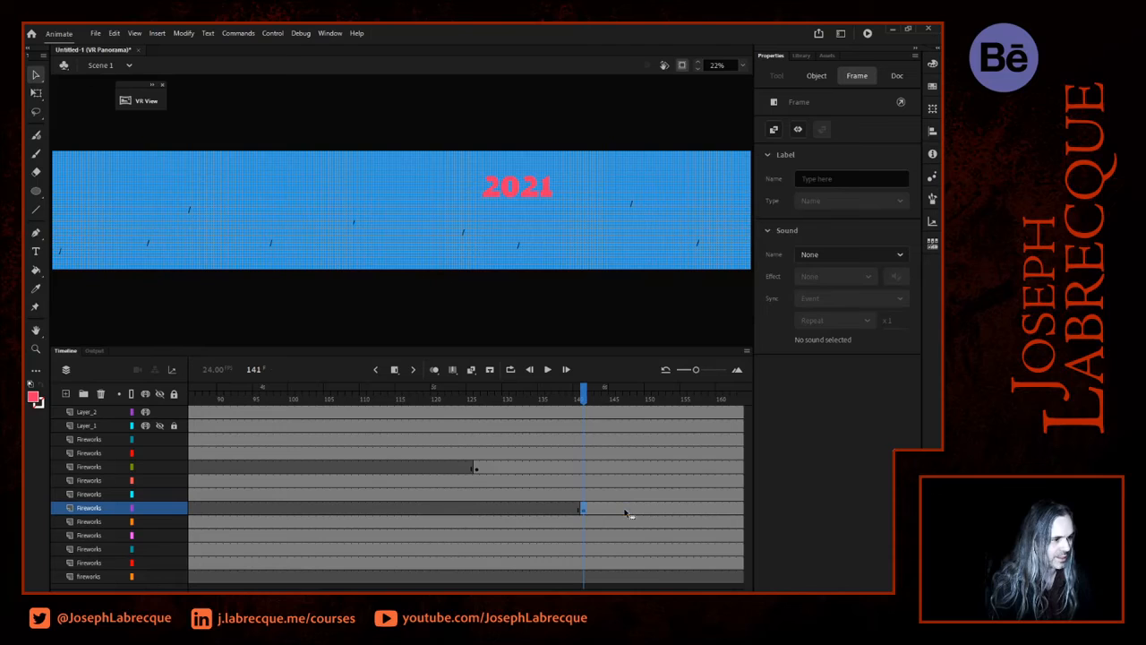
left_click(477, 467)
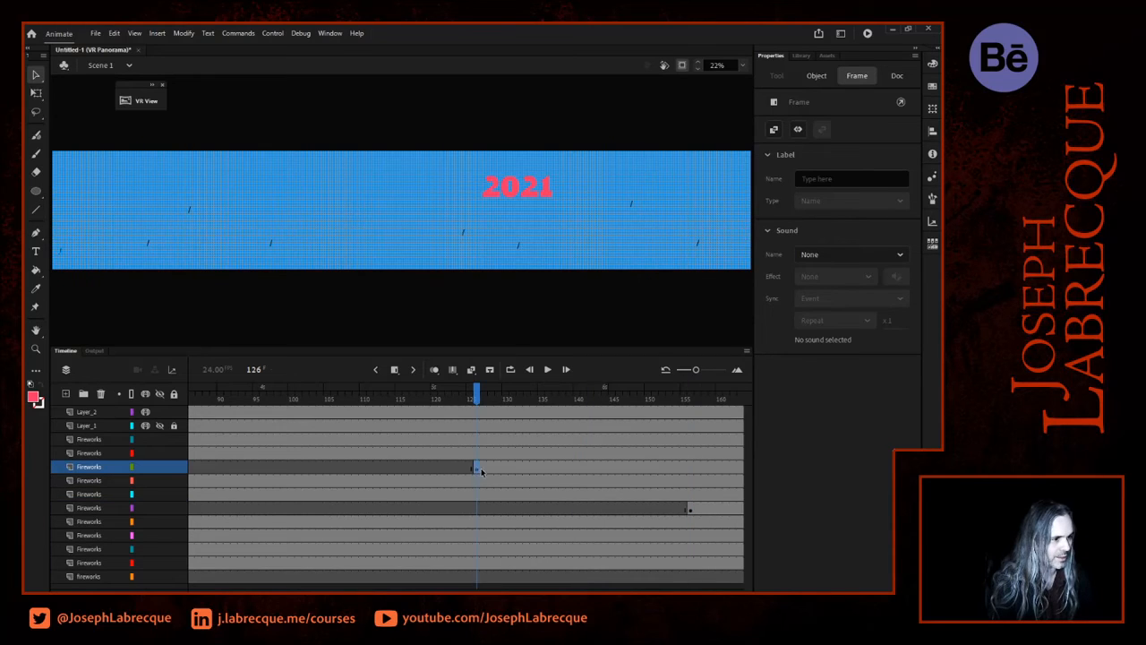
left_click_drag(474, 466, 632, 467)
mouse_move(259, 588)
left_mouse_down()
mouse_move(210, 588)
mouse_move(249, 590)
left_mouse_up()
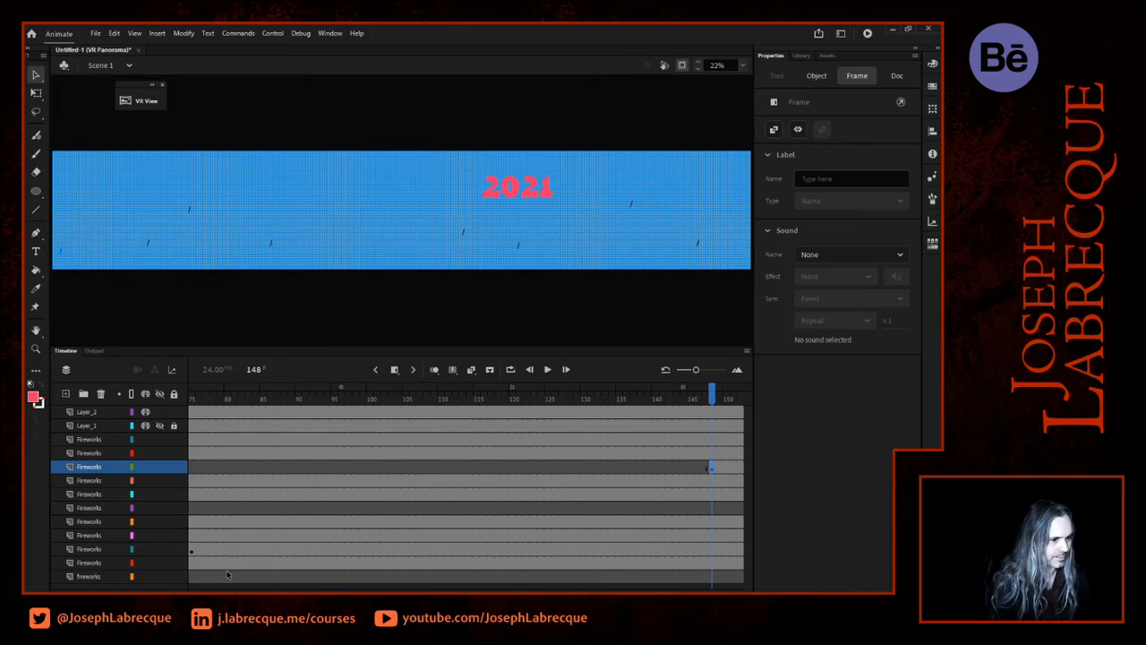
left_click(192, 549)
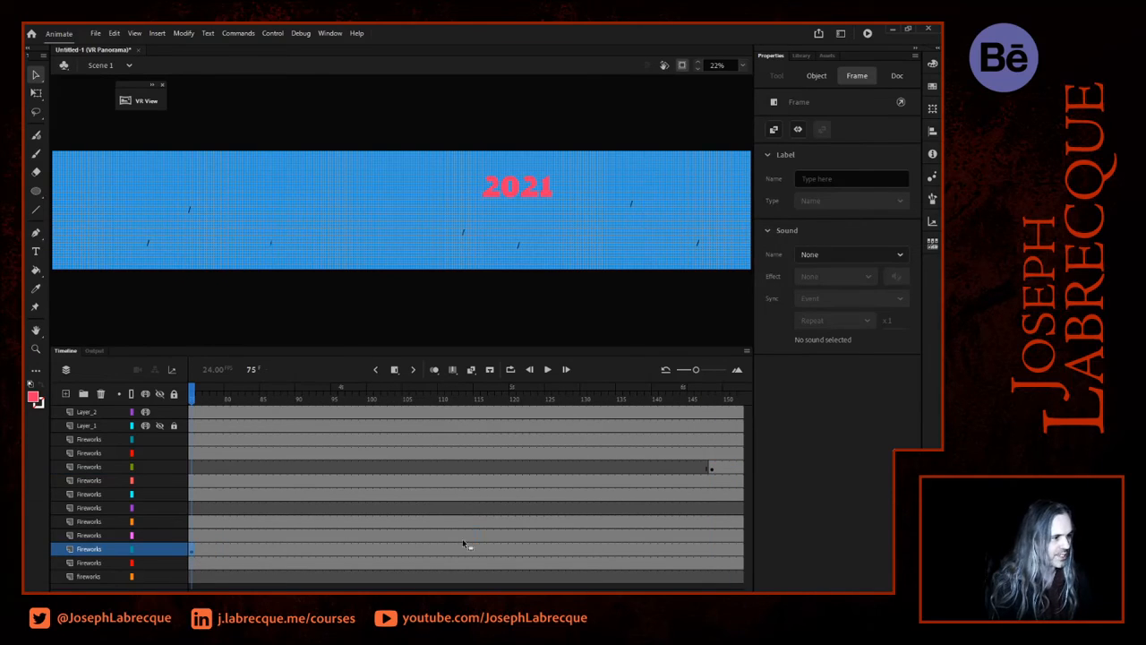
left_click_drag(610, 551, 605, 550)
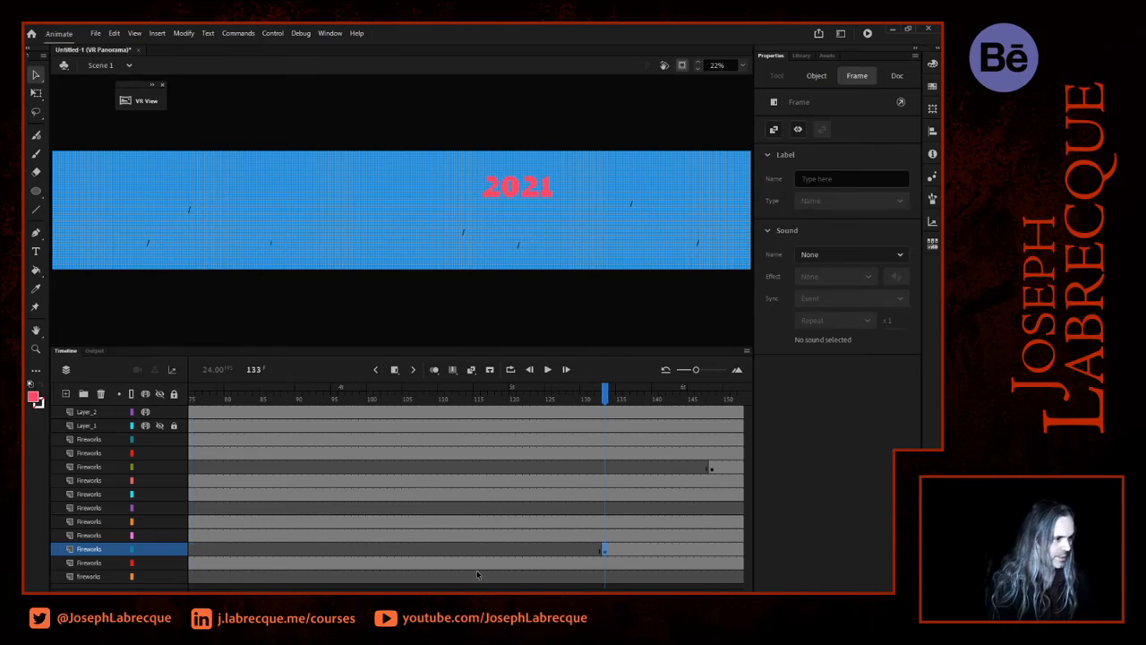
Test the movie in a maximized browser window and rotate around the panorama to view the restaggered fireworks and the 2021 text
left_click(866, 34)
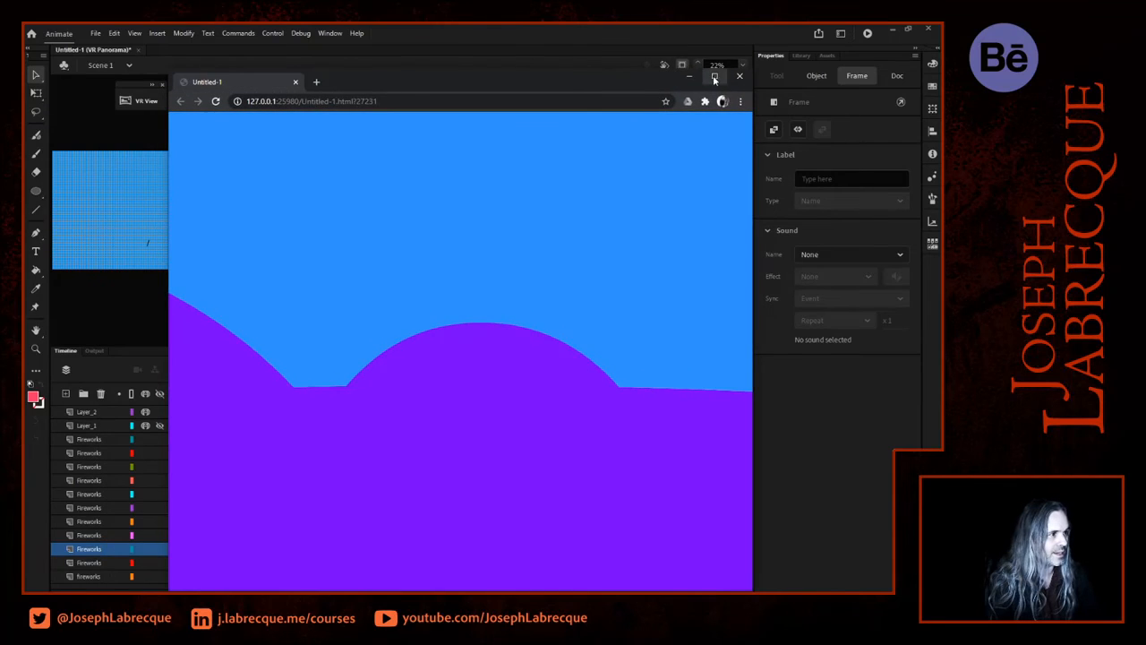
left_click(715, 77)
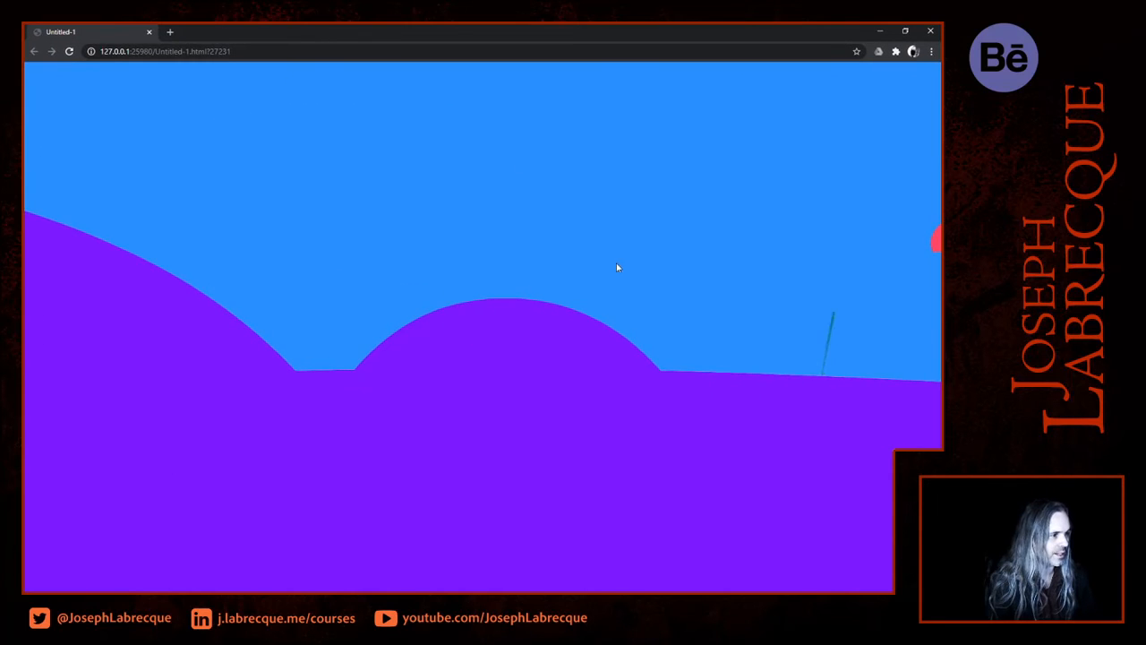
left_click_drag(549, 344, 236, 363)
left_click_drag(618, 313, 356, 328)
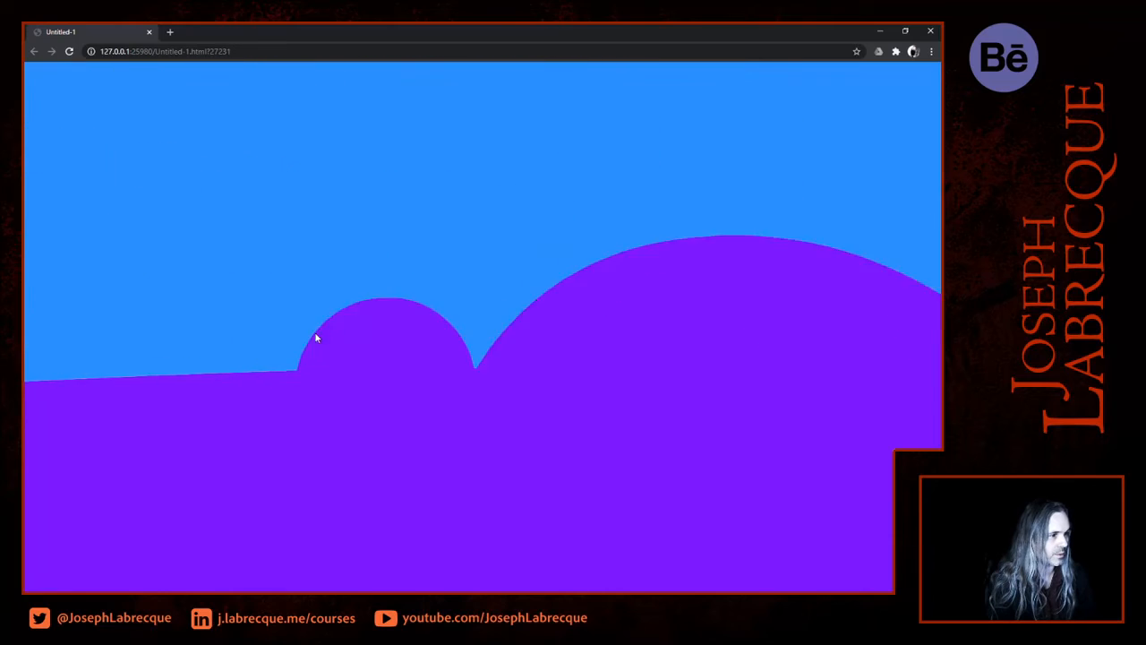
left_click_drag(437, 323, 170, 344)
left_click_drag(561, 317, 289, 345)
mouse_move(675, 352)
left_mouse_down()
mouse_move(391, 362)
mouse_move(761, 350)
mouse_move(581, 334)
mouse_move(174, 340)
mouse_move(665, 341)
mouse_move(269, 356)
mouse_move(532, 367)
mouse_move(340, 397)
mouse_move(458, 434)
left_mouse_up()
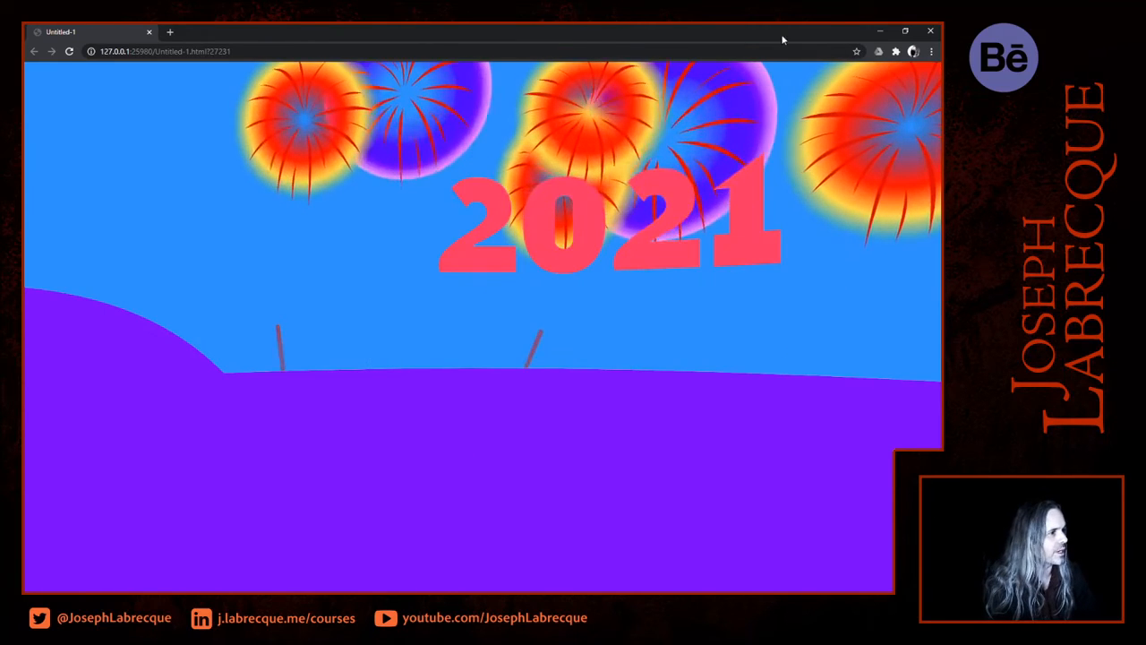
Close the browser preview, return the timeline to frame 11 in Animate, and make the hidden hills layer, Layer_1, visible
left_click(931, 32)
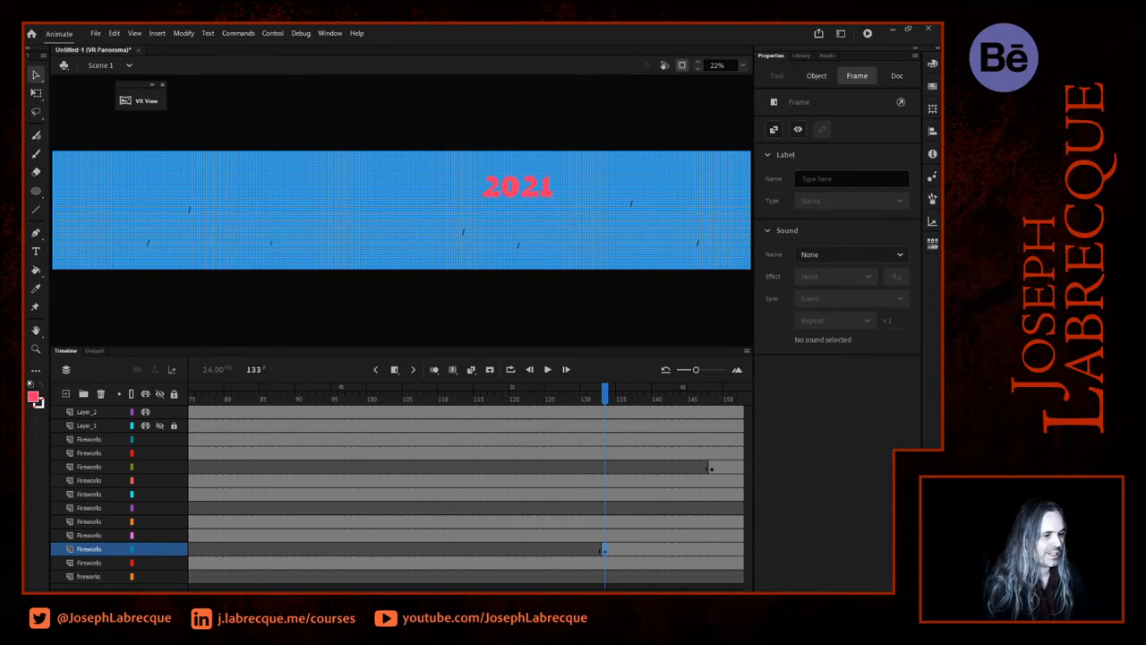
scroll(465, 492, "left", 5)
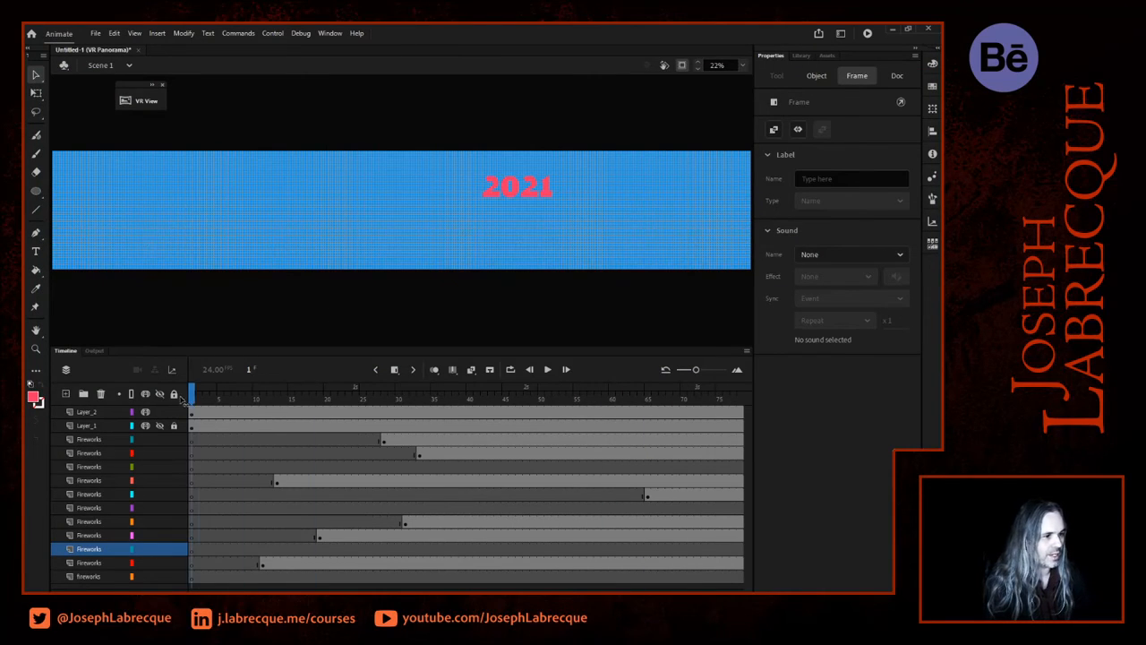
left_click_drag(445, 379, 263, 392)
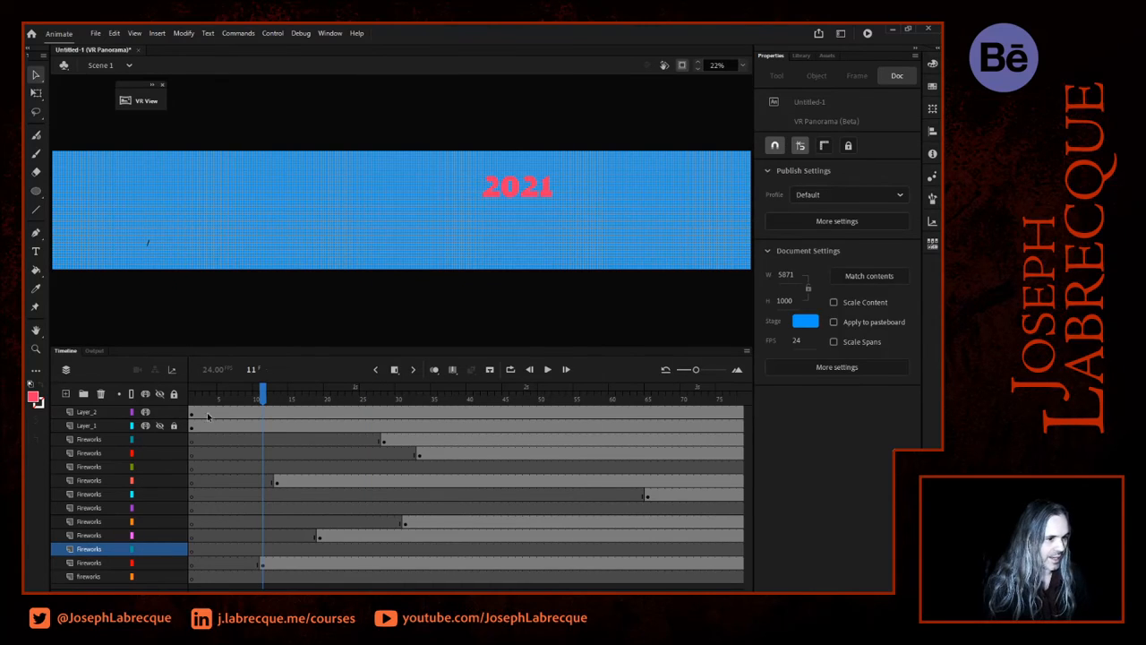
left_click(159, 426)
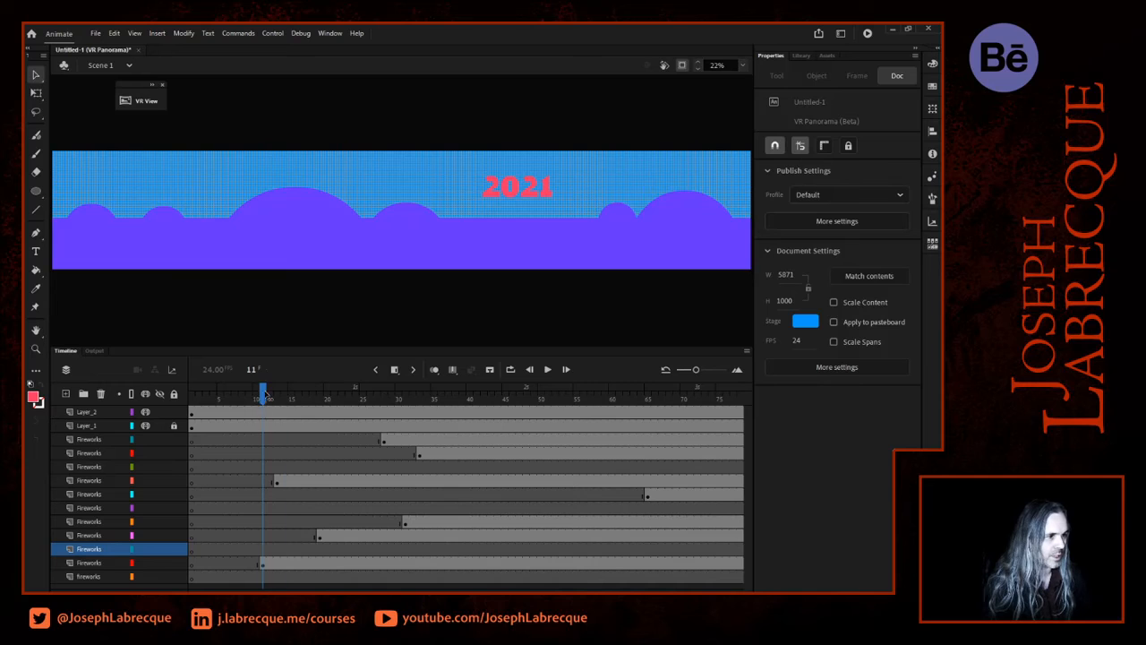
Scrub through the timeline to check the fireworks behind the hills, and test the movie in a maximized browser window
left_click_drag(548, 387, 318, 385)
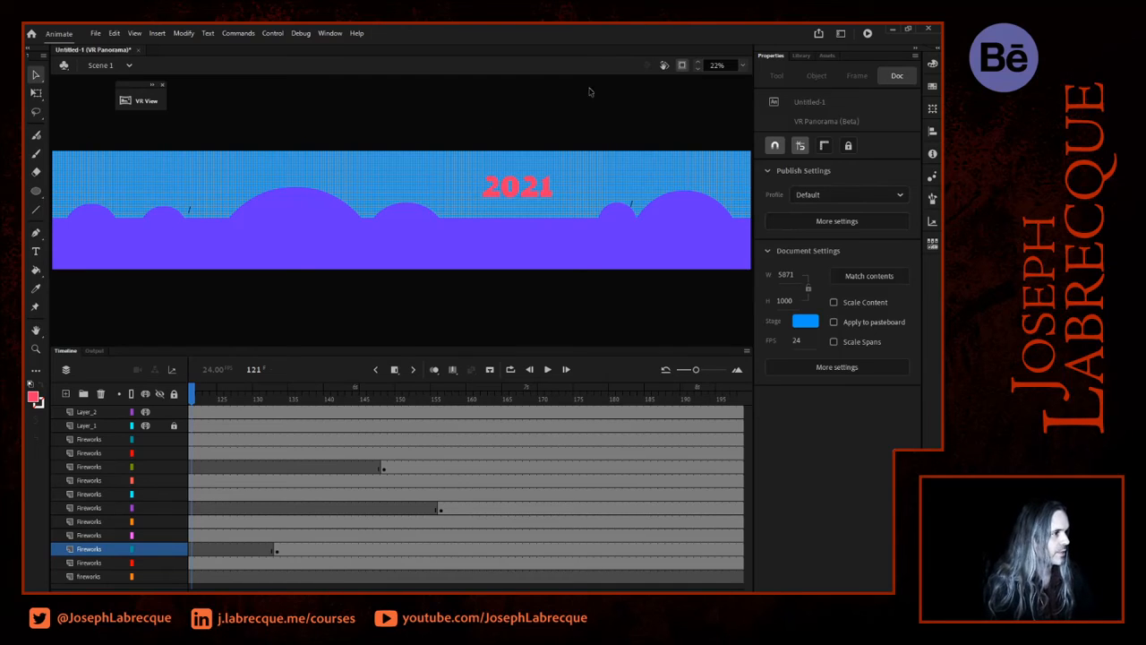
left_click(867, 36)
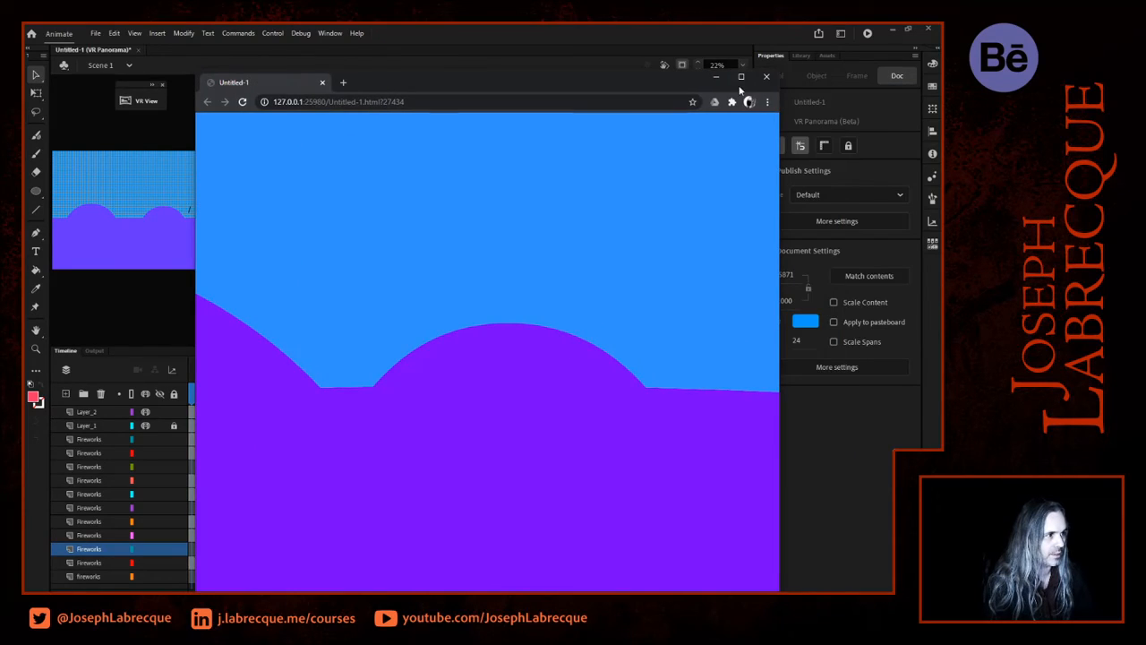
left_click(740, 77)
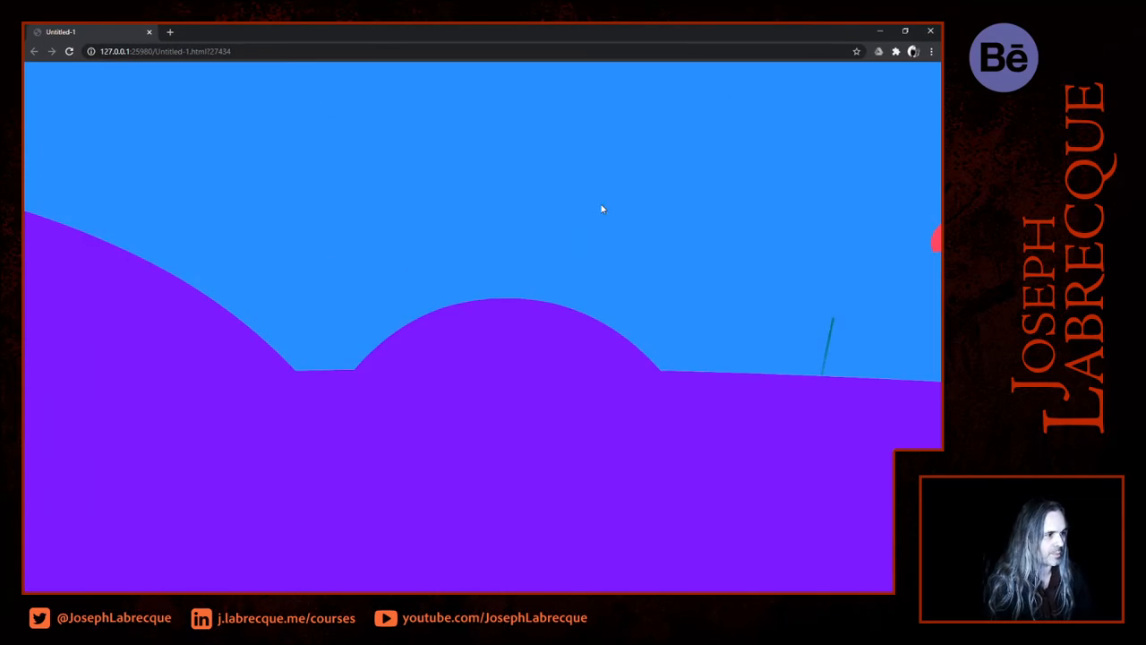